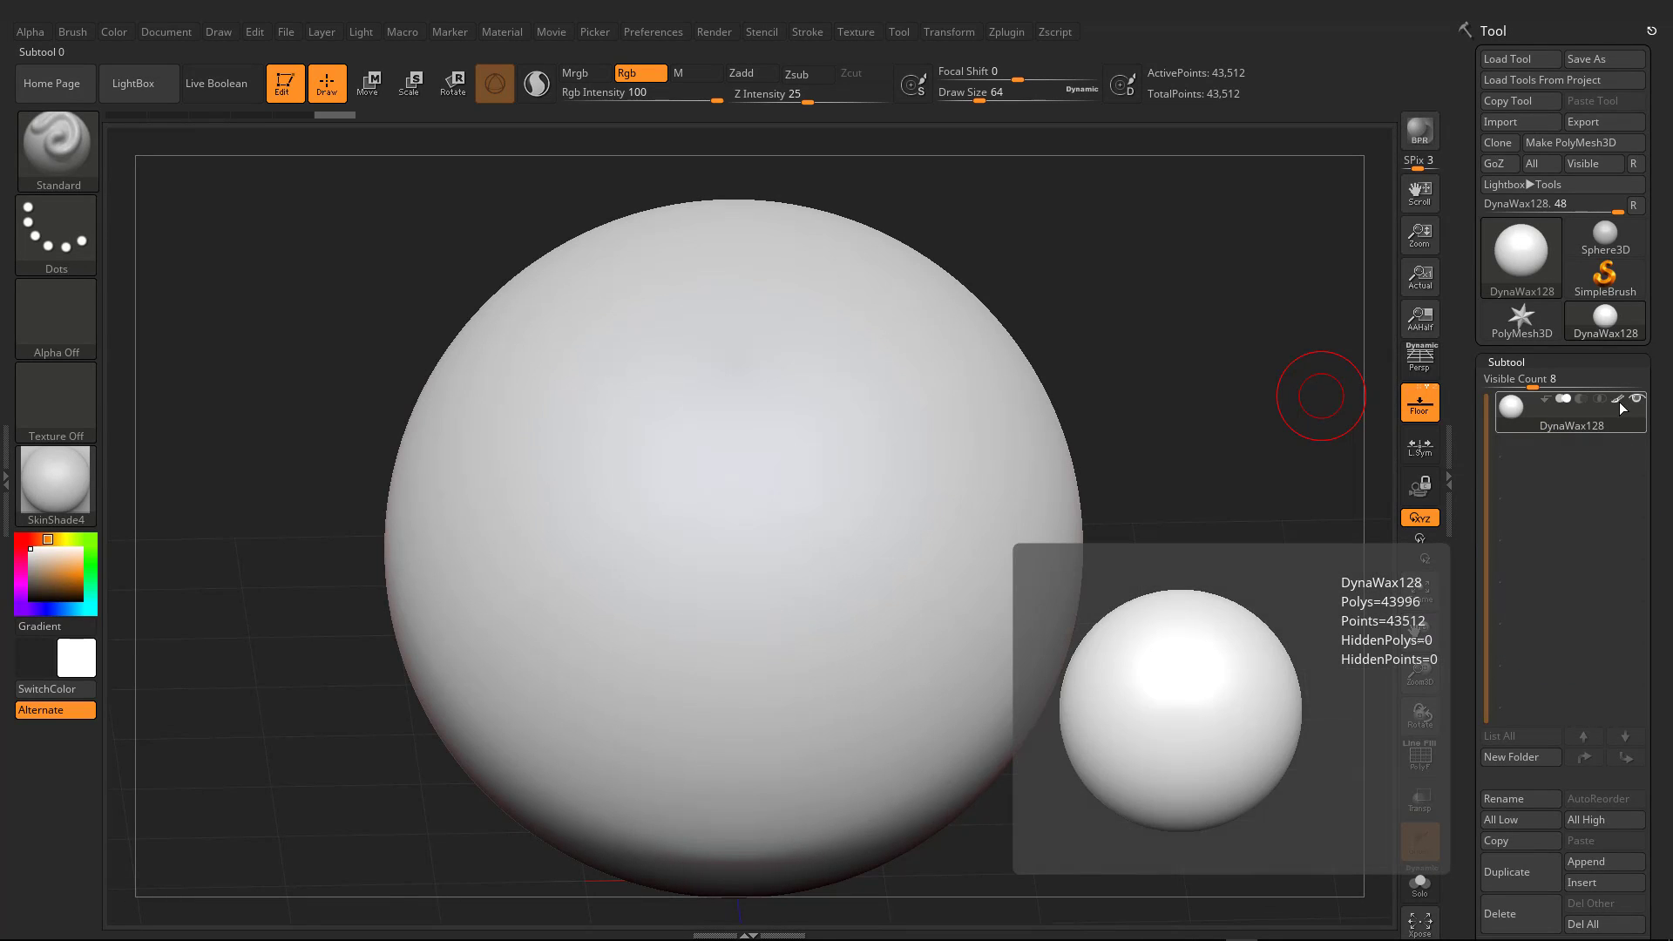
Step: Set the draw size to 167 and fill the whole sphere with orange (R 226, G 146, B 57)
key("s")
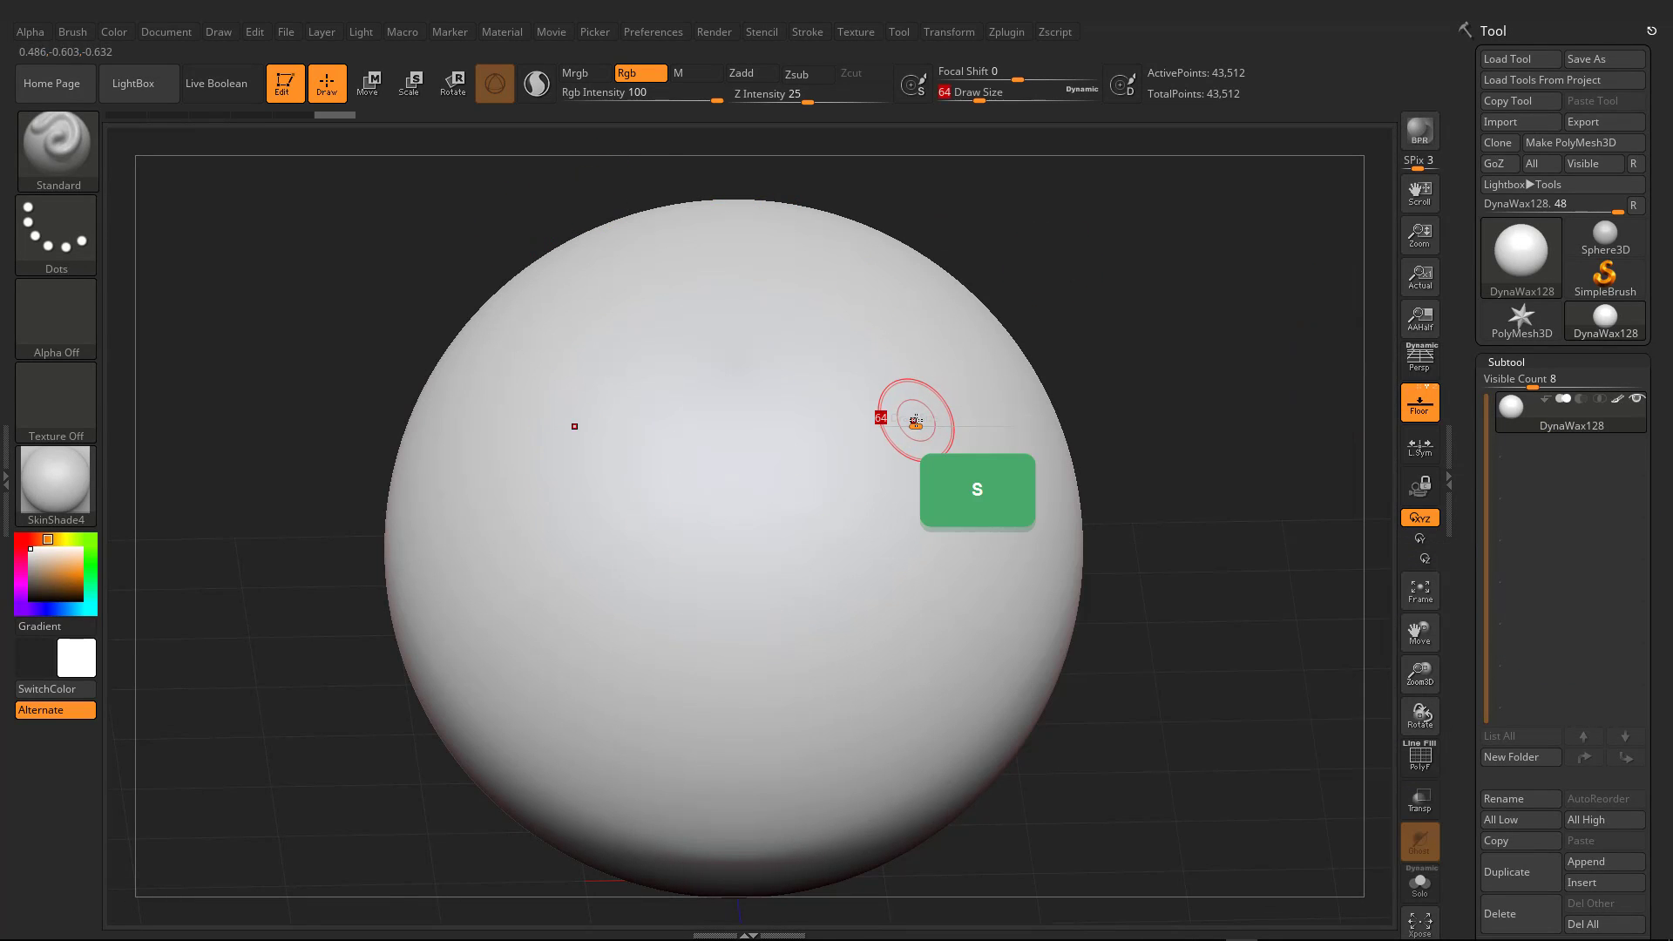
left_click_drag(916, 421, 938, 421)
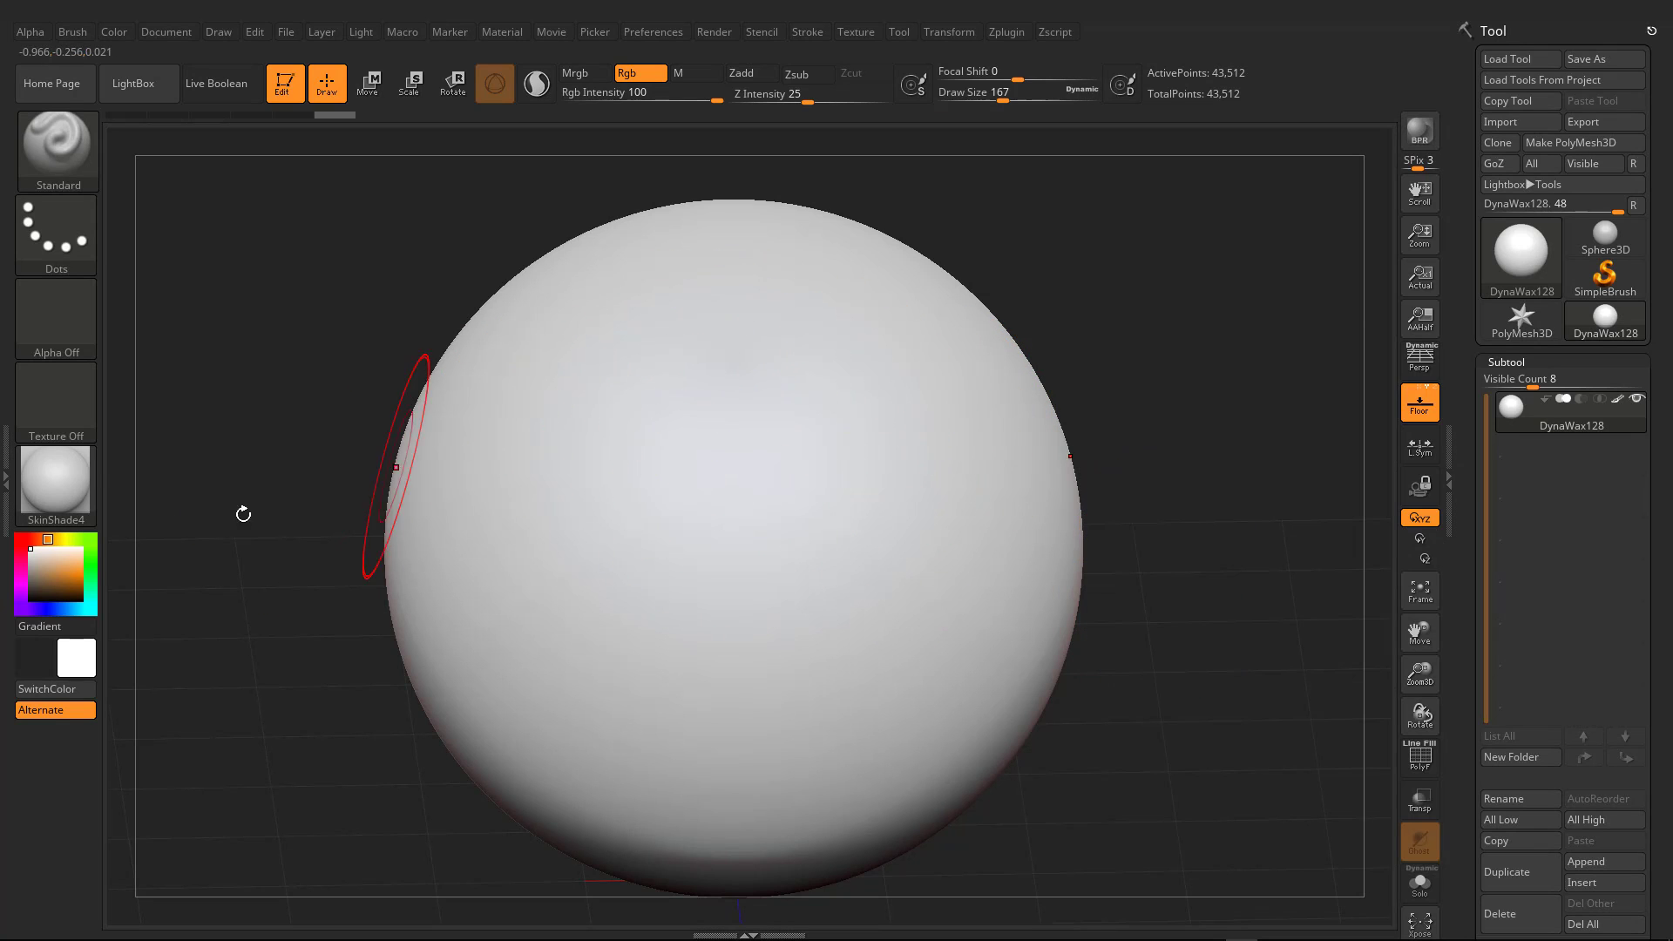
left_click(63, 567)
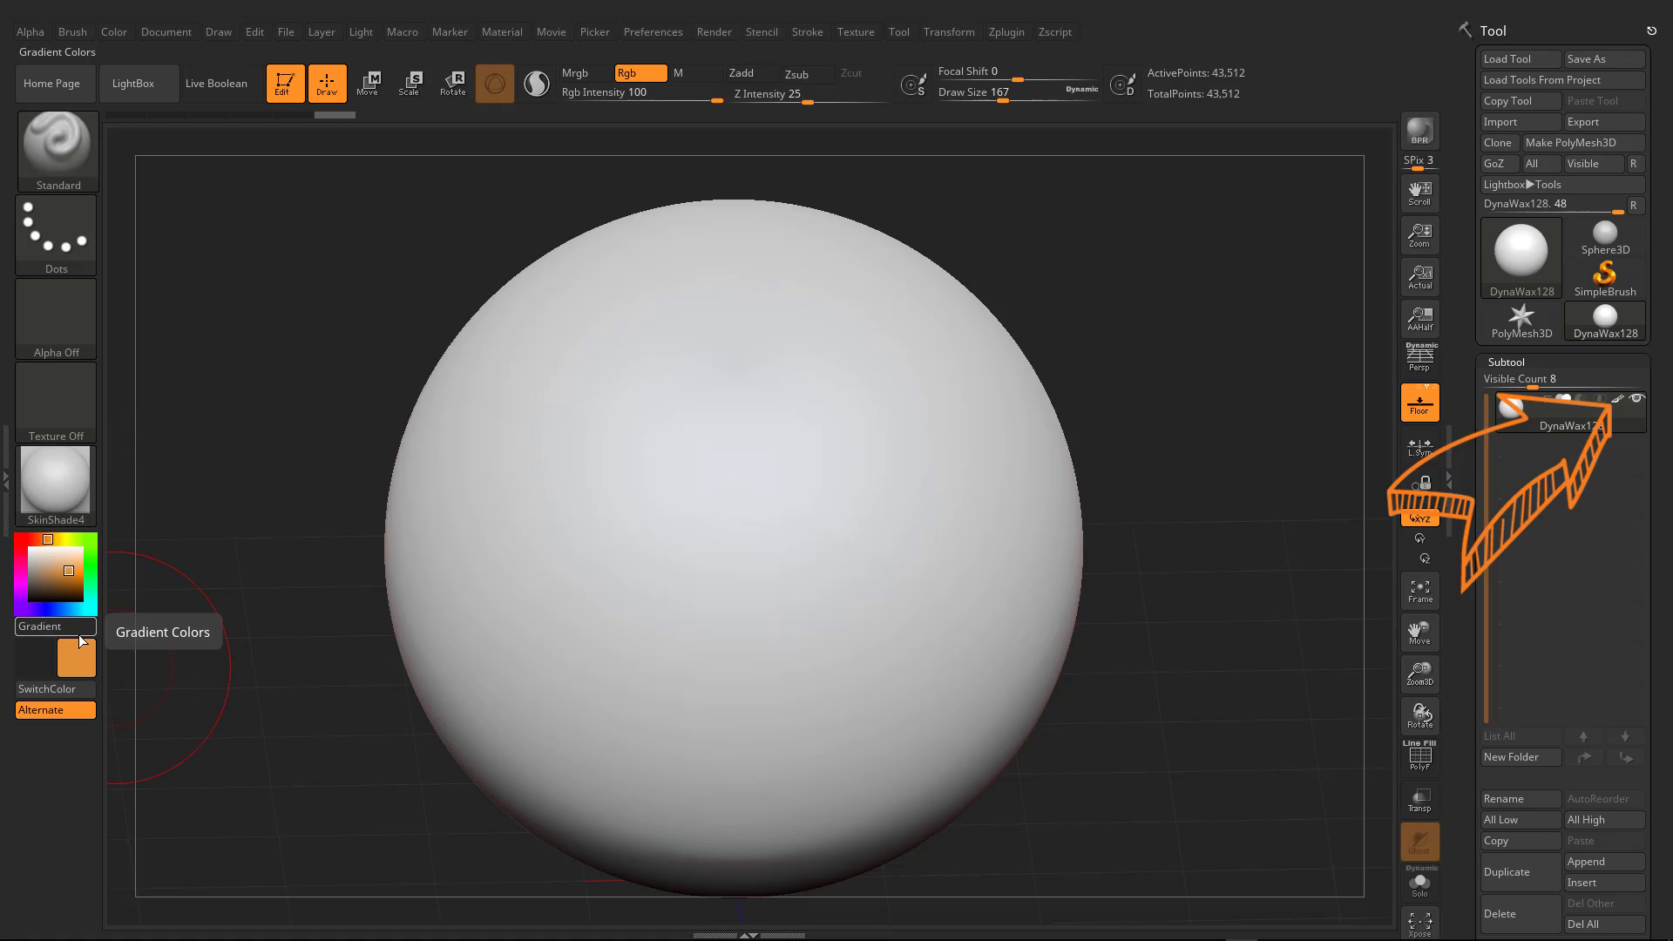
left_click(111, 35)
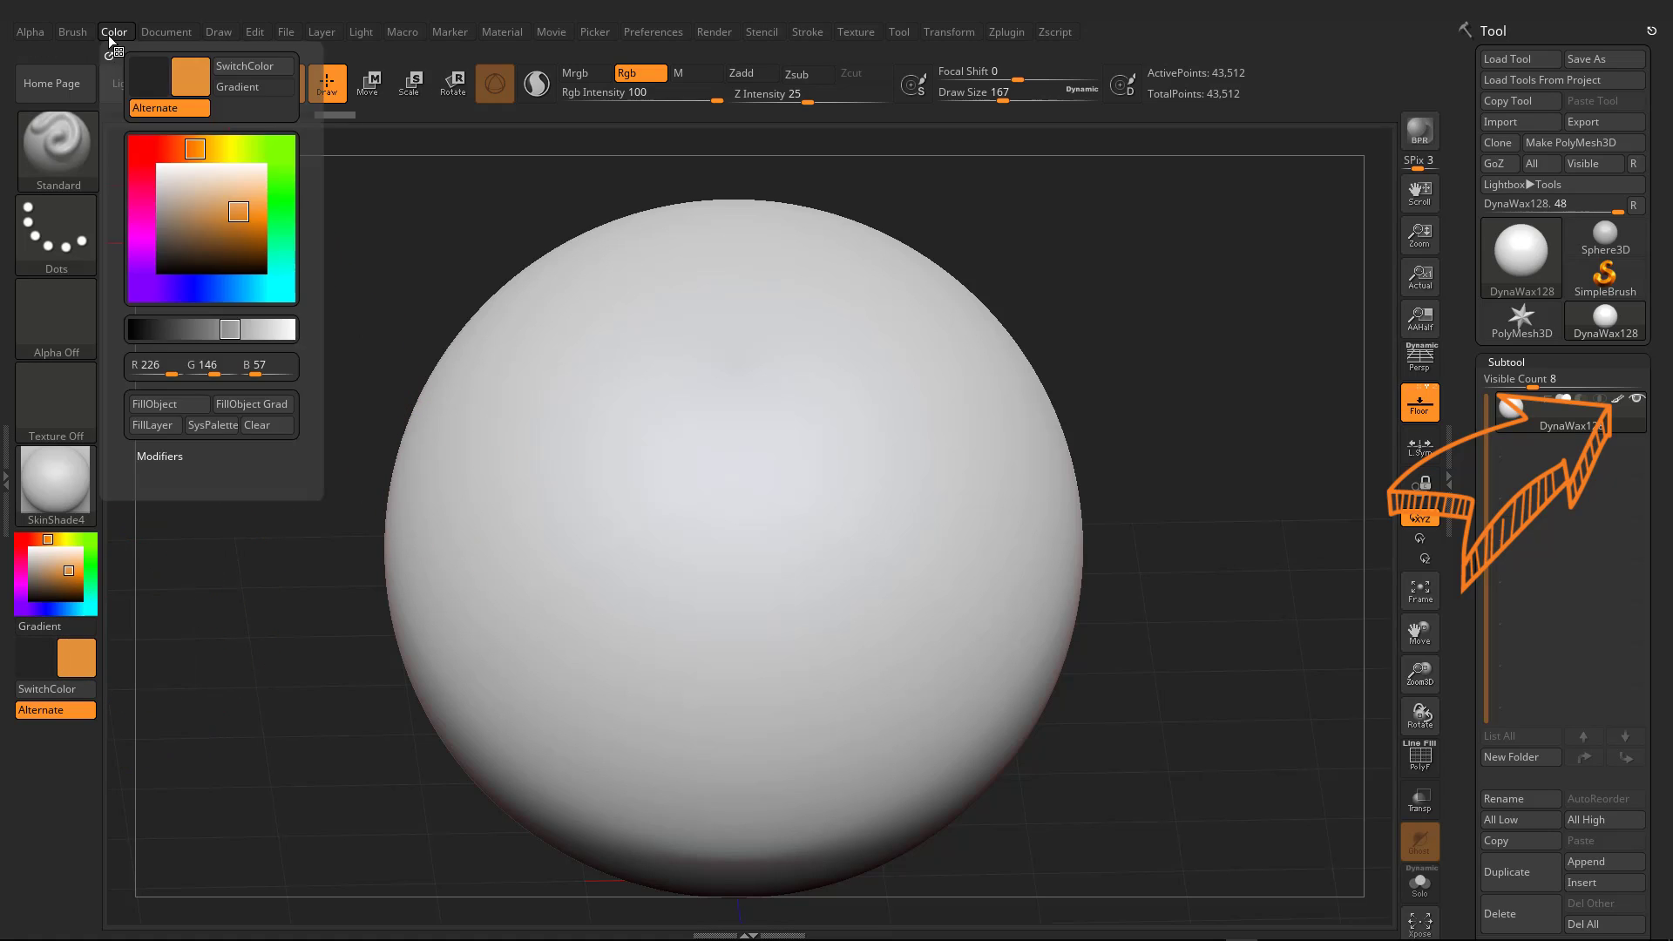
left_click(153, 403)
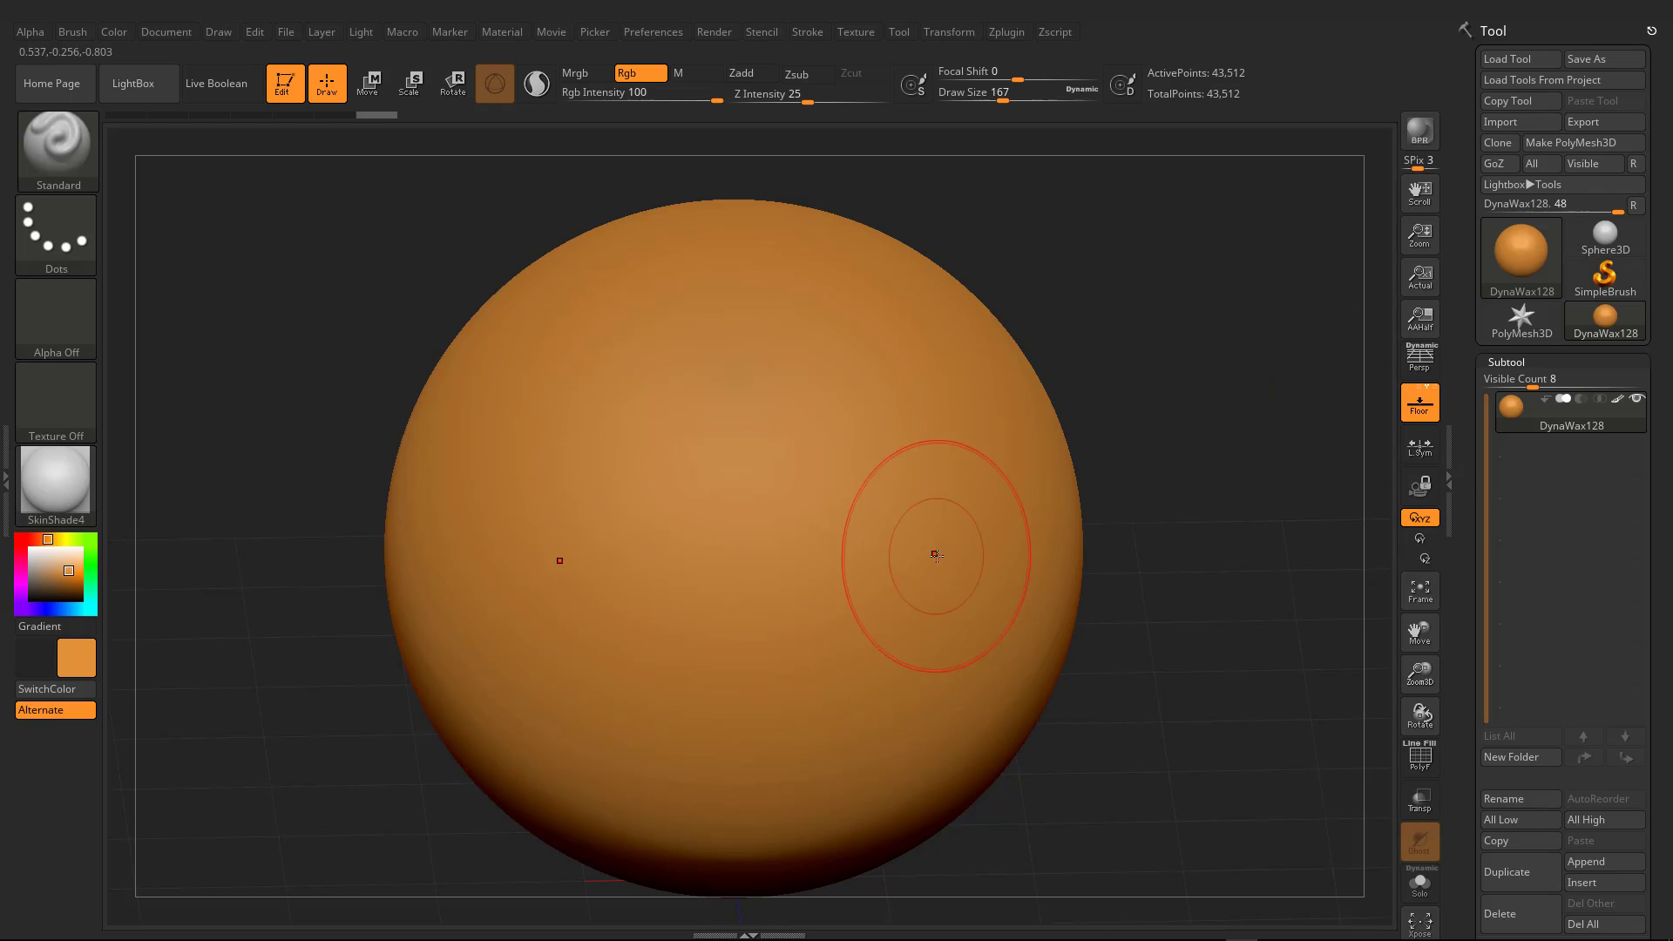
Step: Turn off the sphere subtool's polypaint, preview white, brown, red and green as the current color, and turn polypaint back on
left_click(1616, 401)
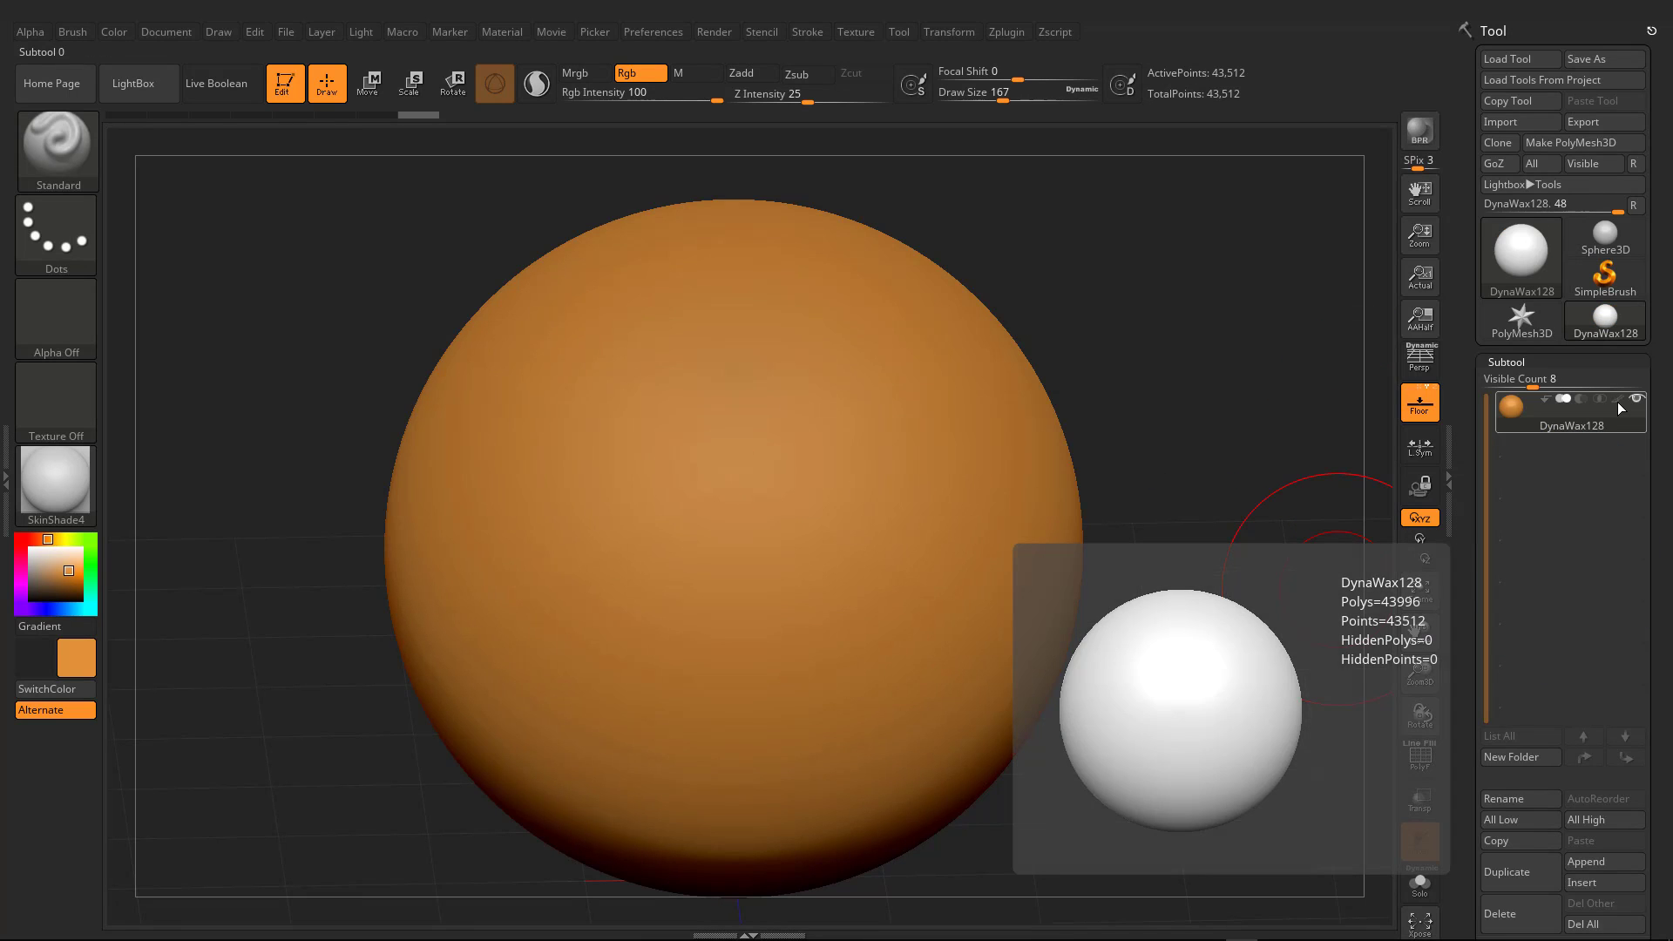
mouse_move(750, 588)
right_mouse_down("alt")
mouse_move(758, 599)
mouse_move(752, 571)
right_mouse_up("alt")
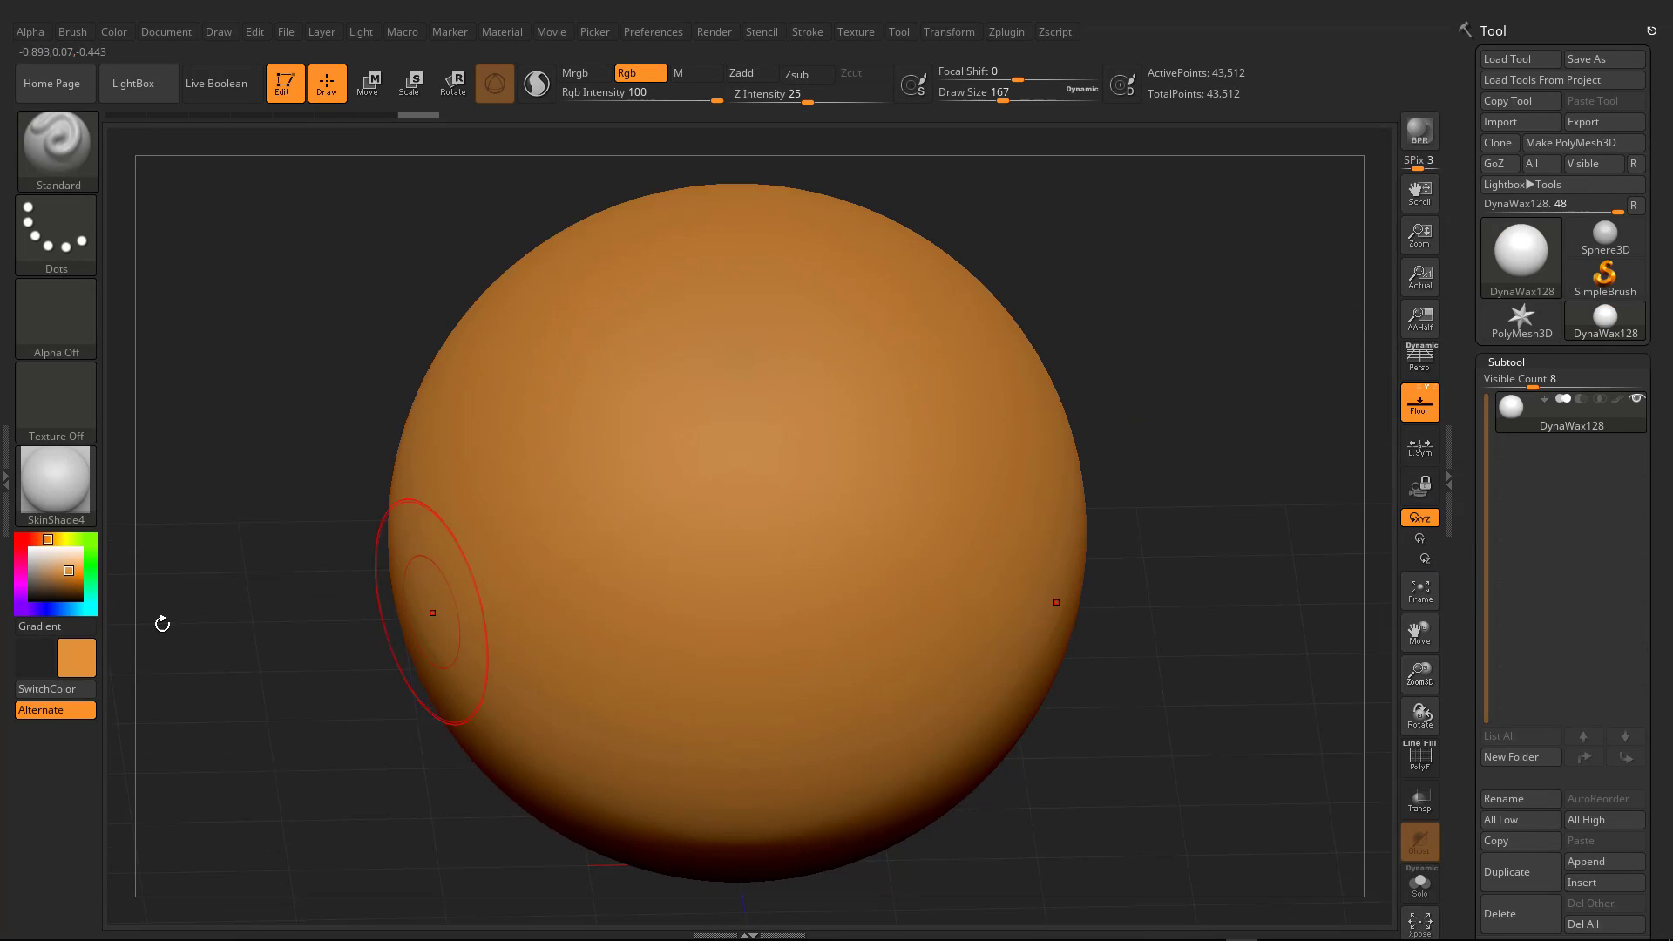
left_click_drag(48, 595, 31, 548)
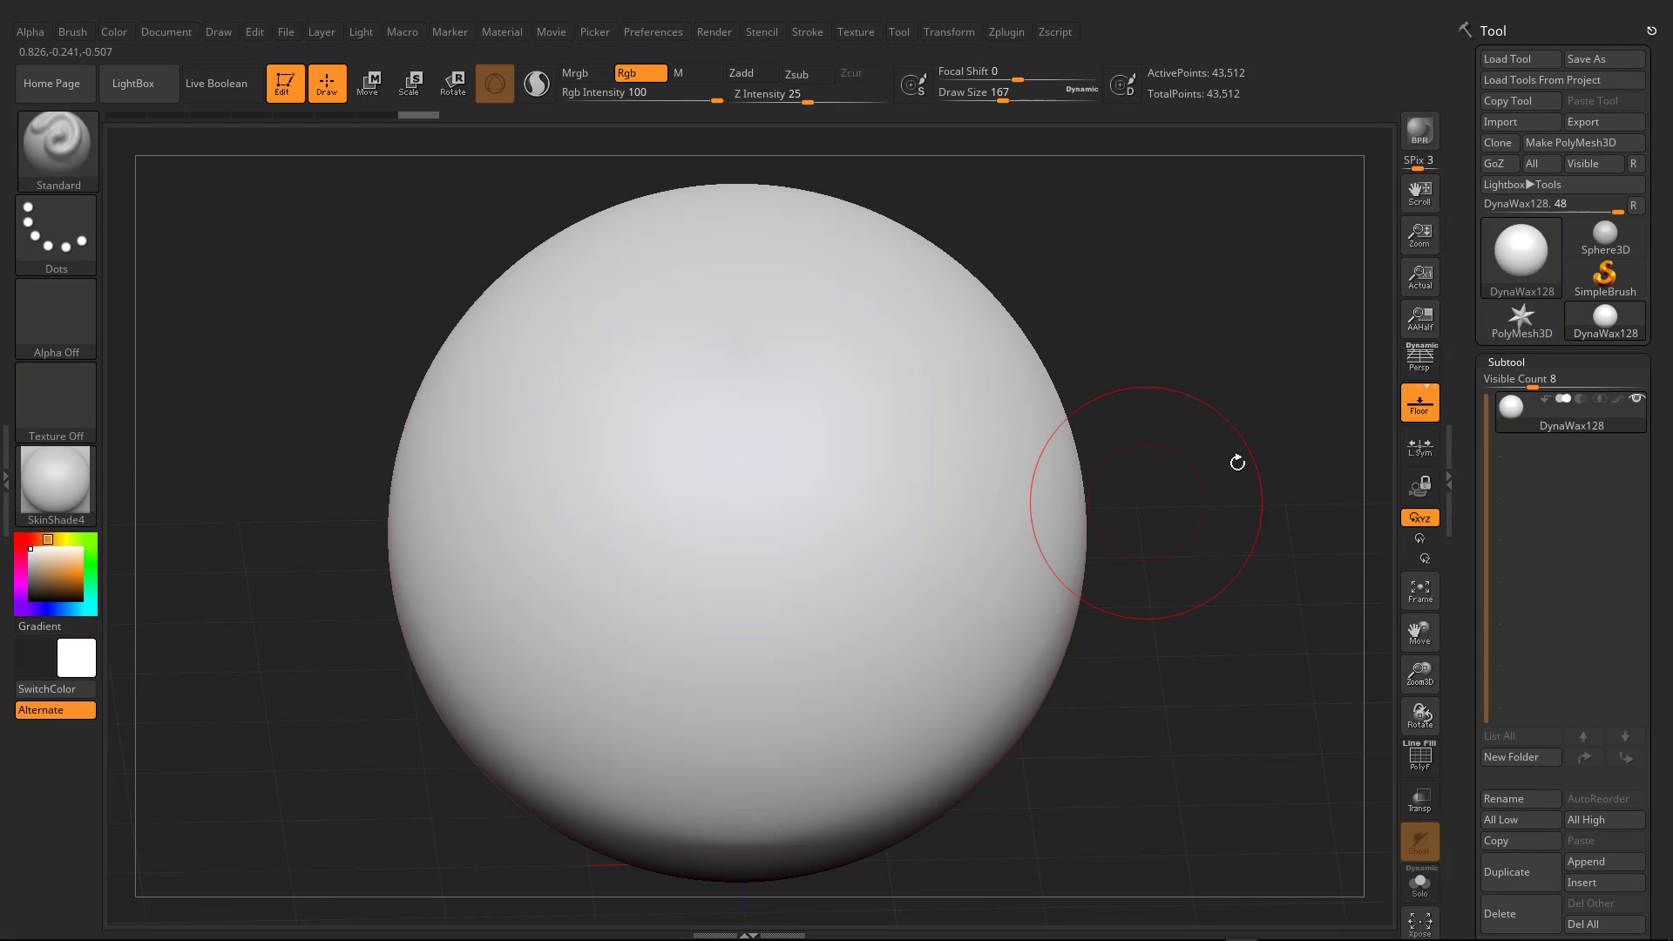
left_click(59, 576)
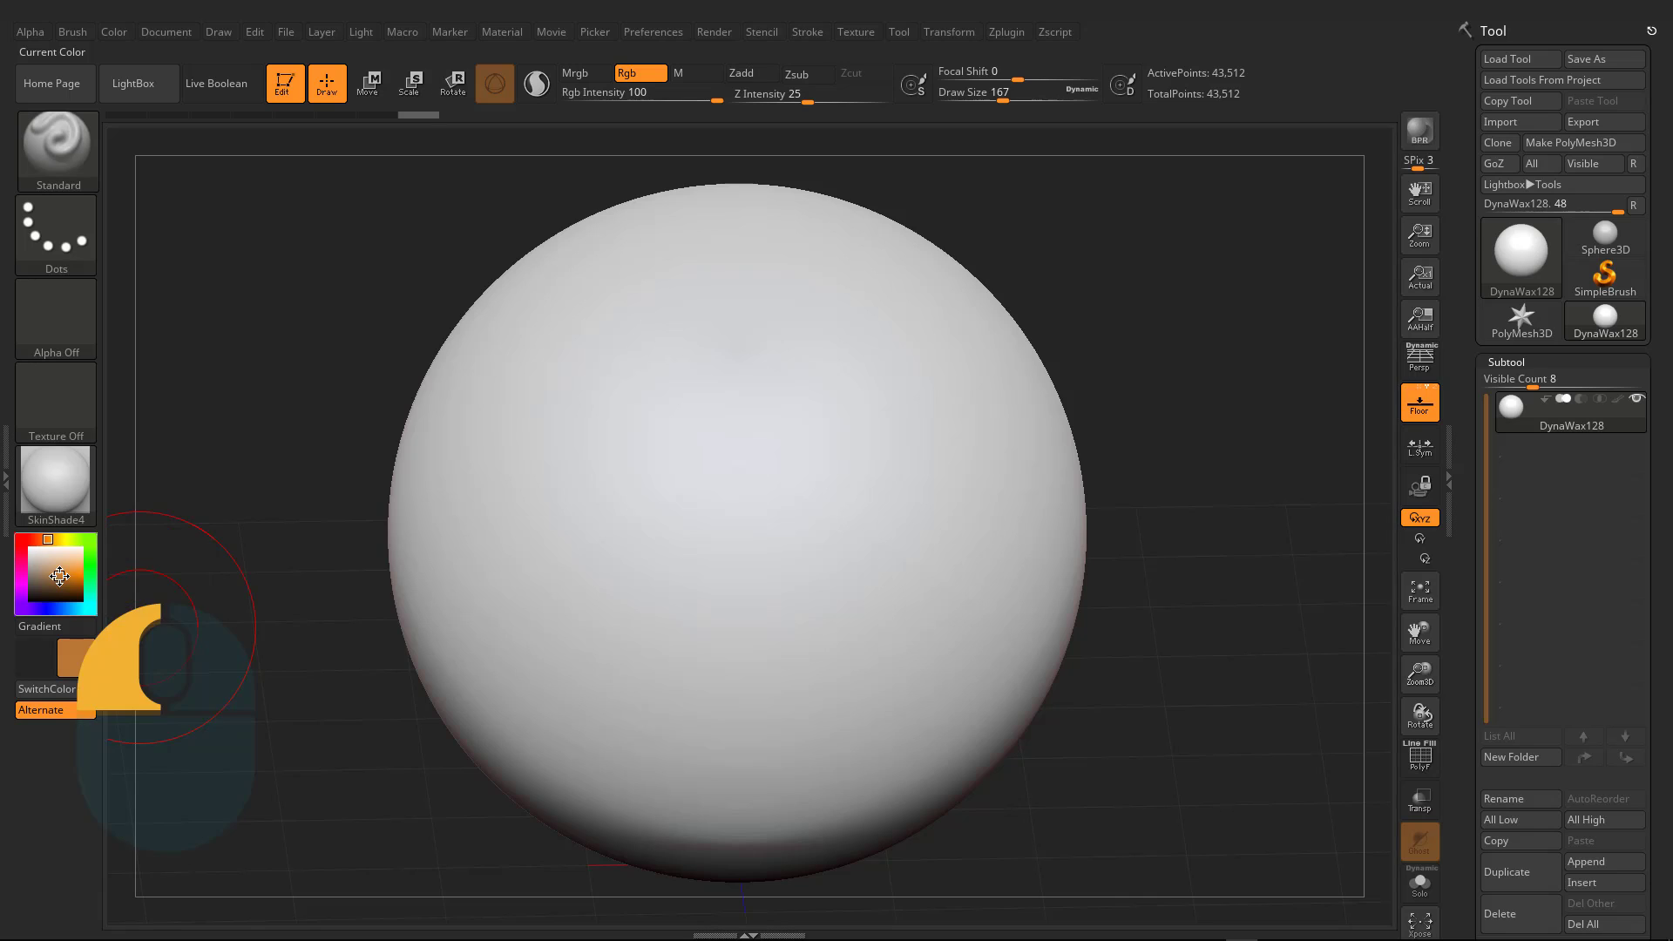
left_click(33, 540)
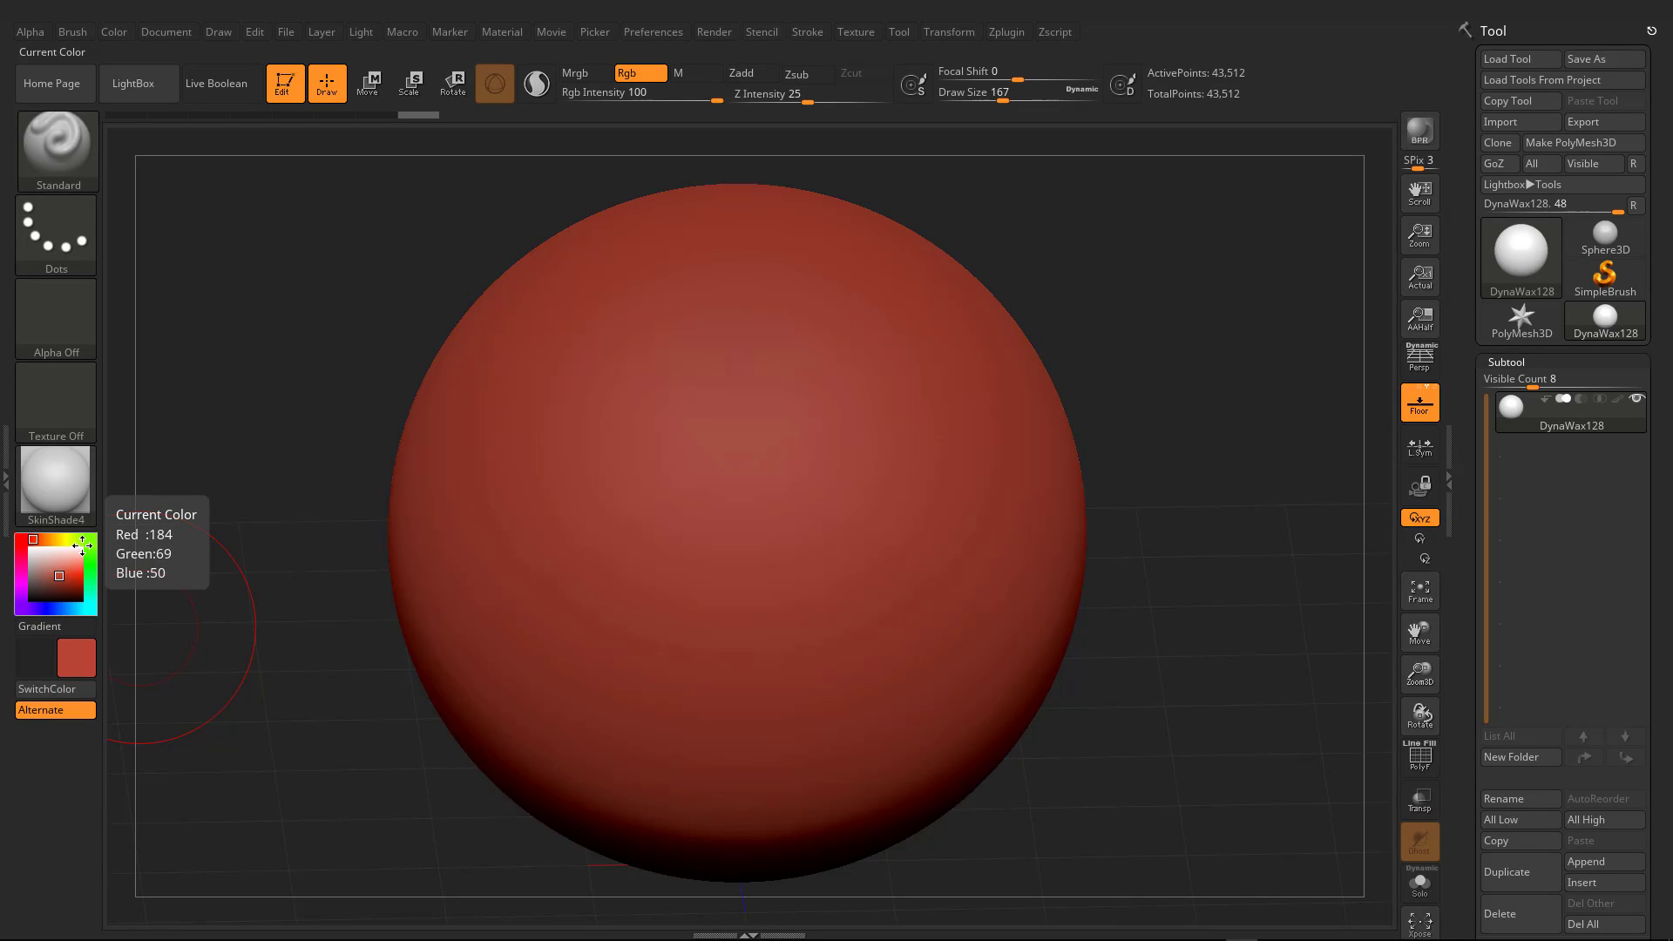
left_click(90, 541)
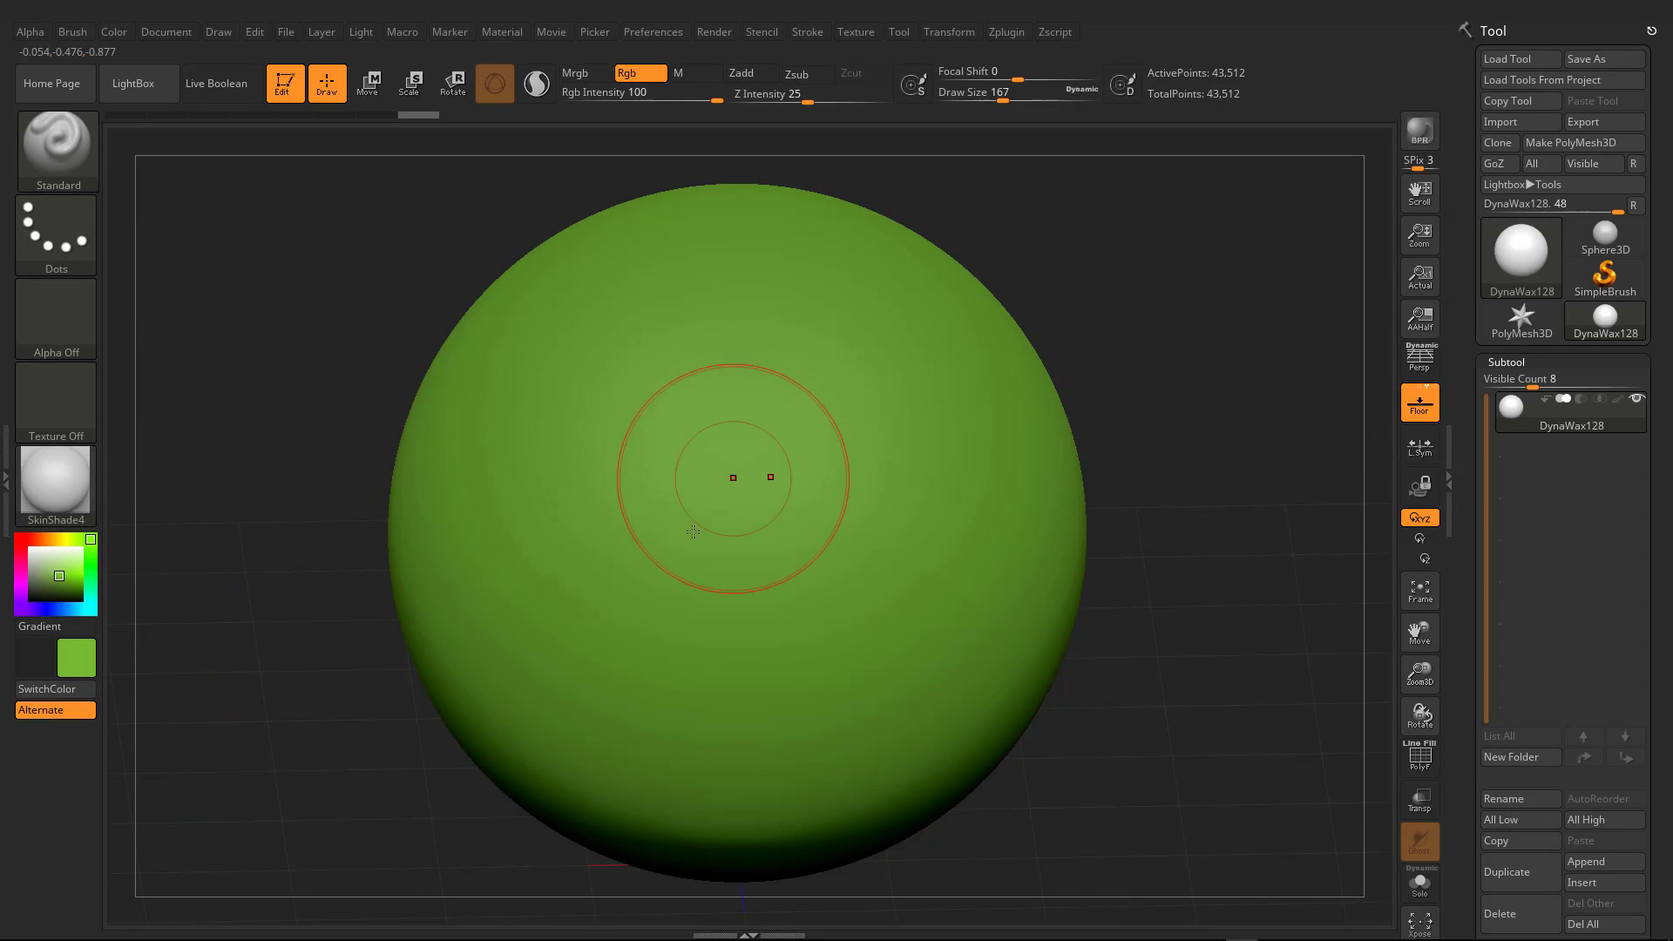
left_click(1617, 401)
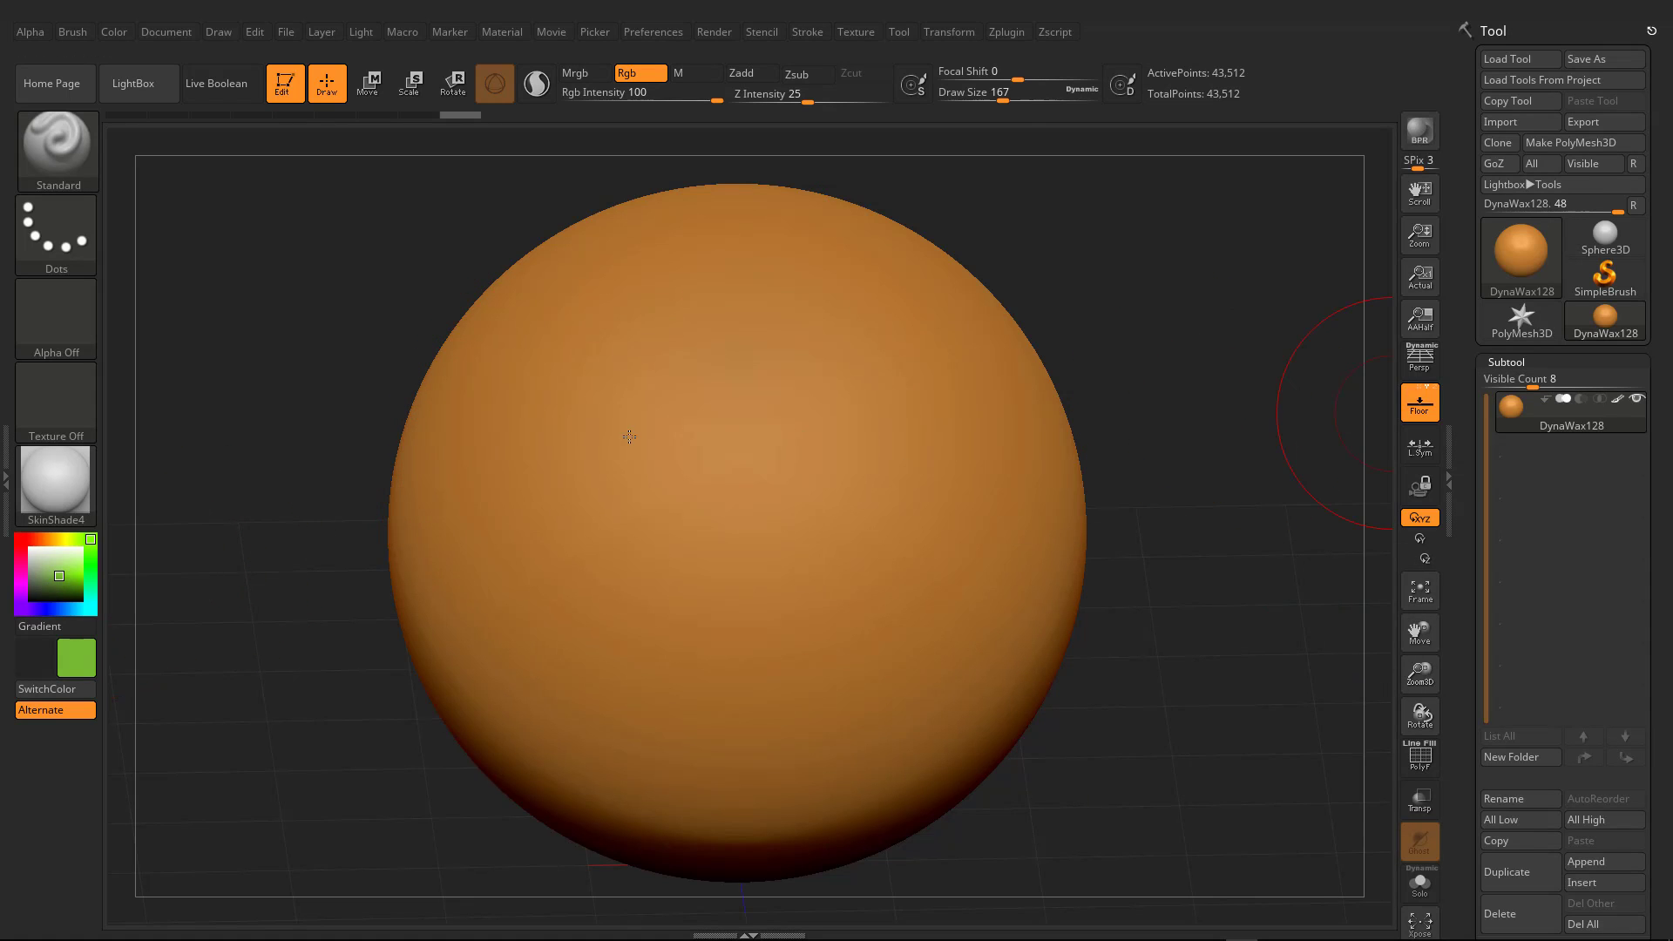
Step: Try a freehand stroke in light green on the front of the sphere and undo it
left_click(75, 570)
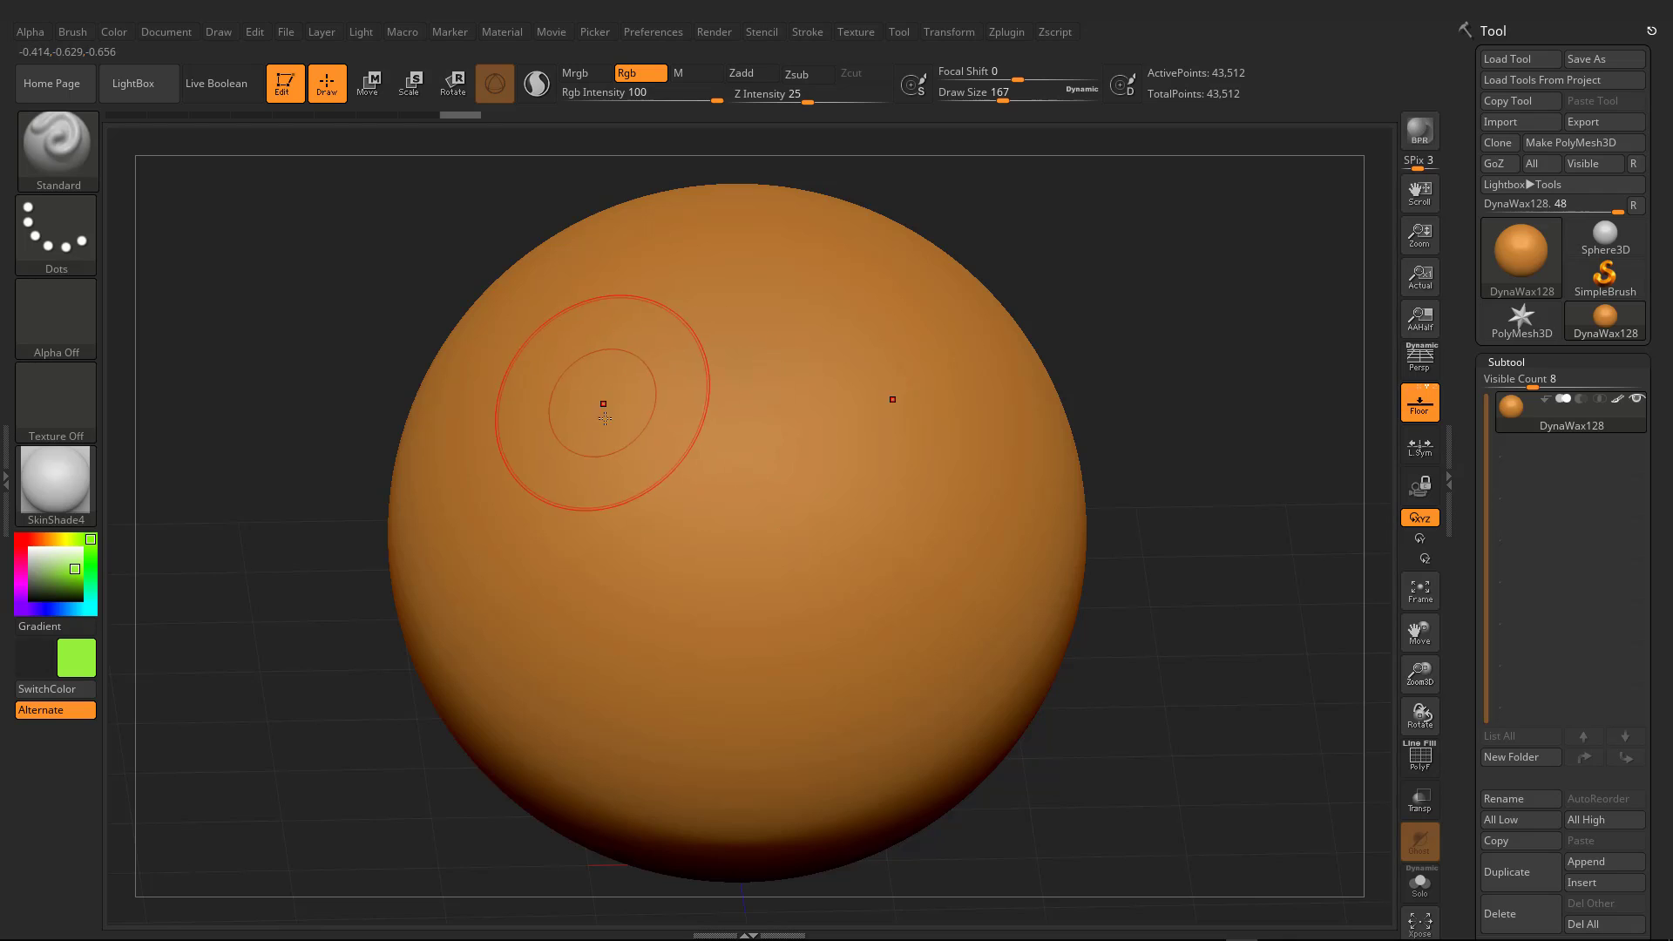
left_click_drag(603, 419, 748, 531)
key("ctrl+z")
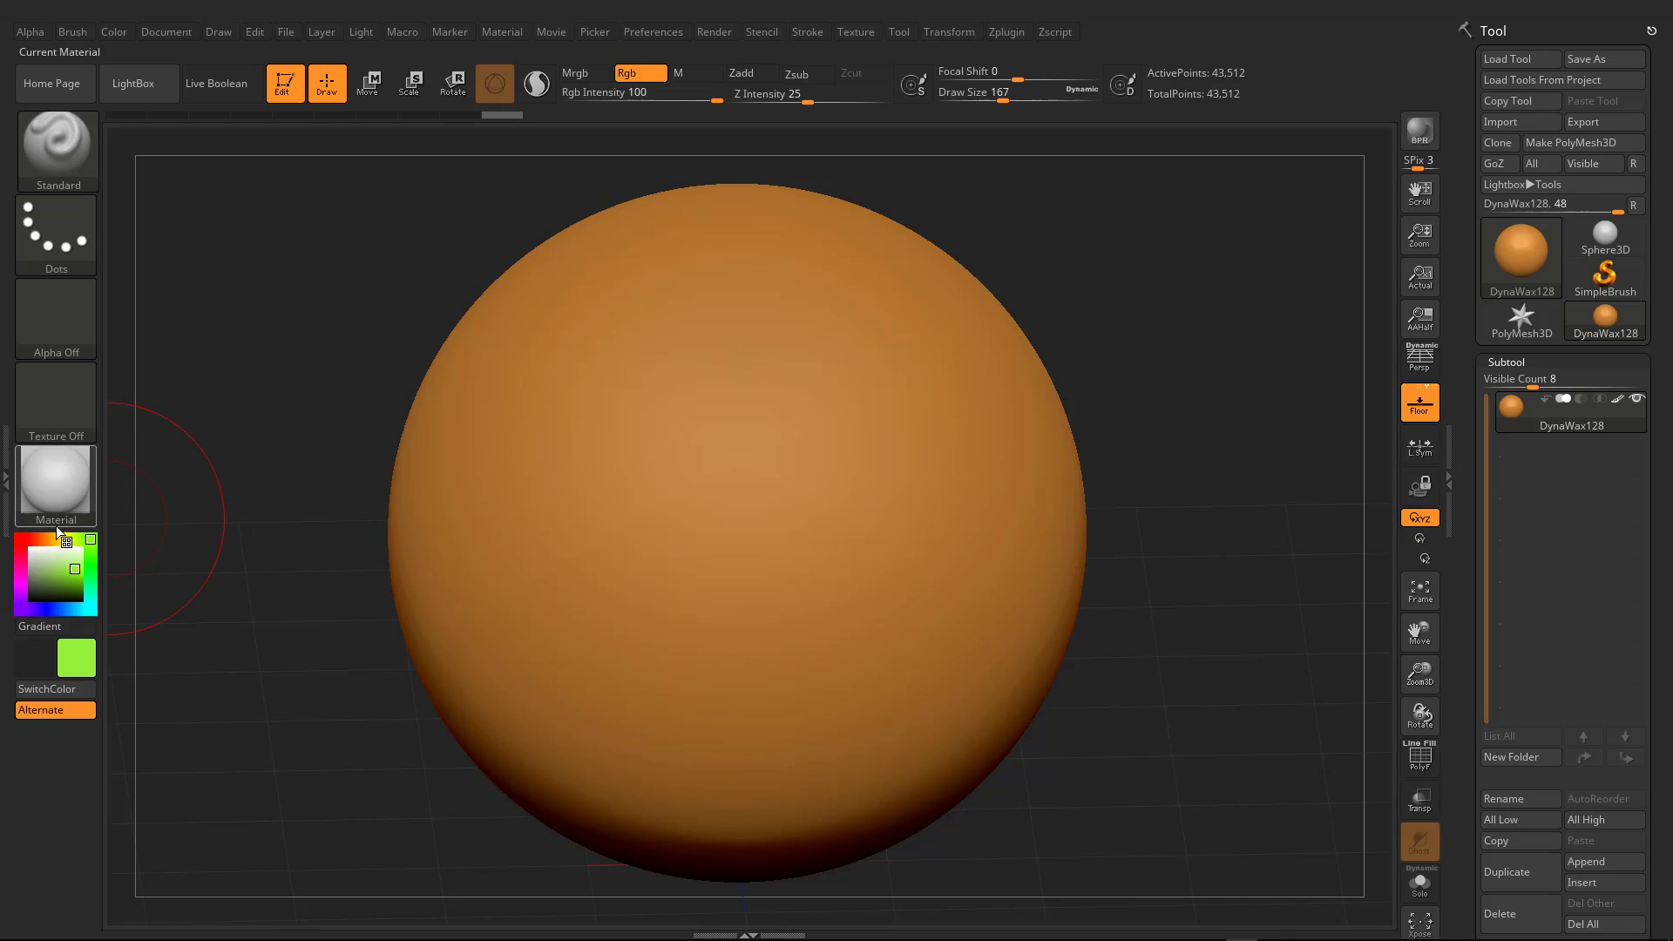
Step: Choose bright red as the paint color, test one stroke on the sphere and undo it
left_click(21, 539)
mouse_move(728, 511)
left_mouse_down()
mouse_move(636, 481)
mouse_move(589, 496)
mouse_move(756, 594)
mouse_move(639, 571)
left_mouse_up()
key("ctrl+z")
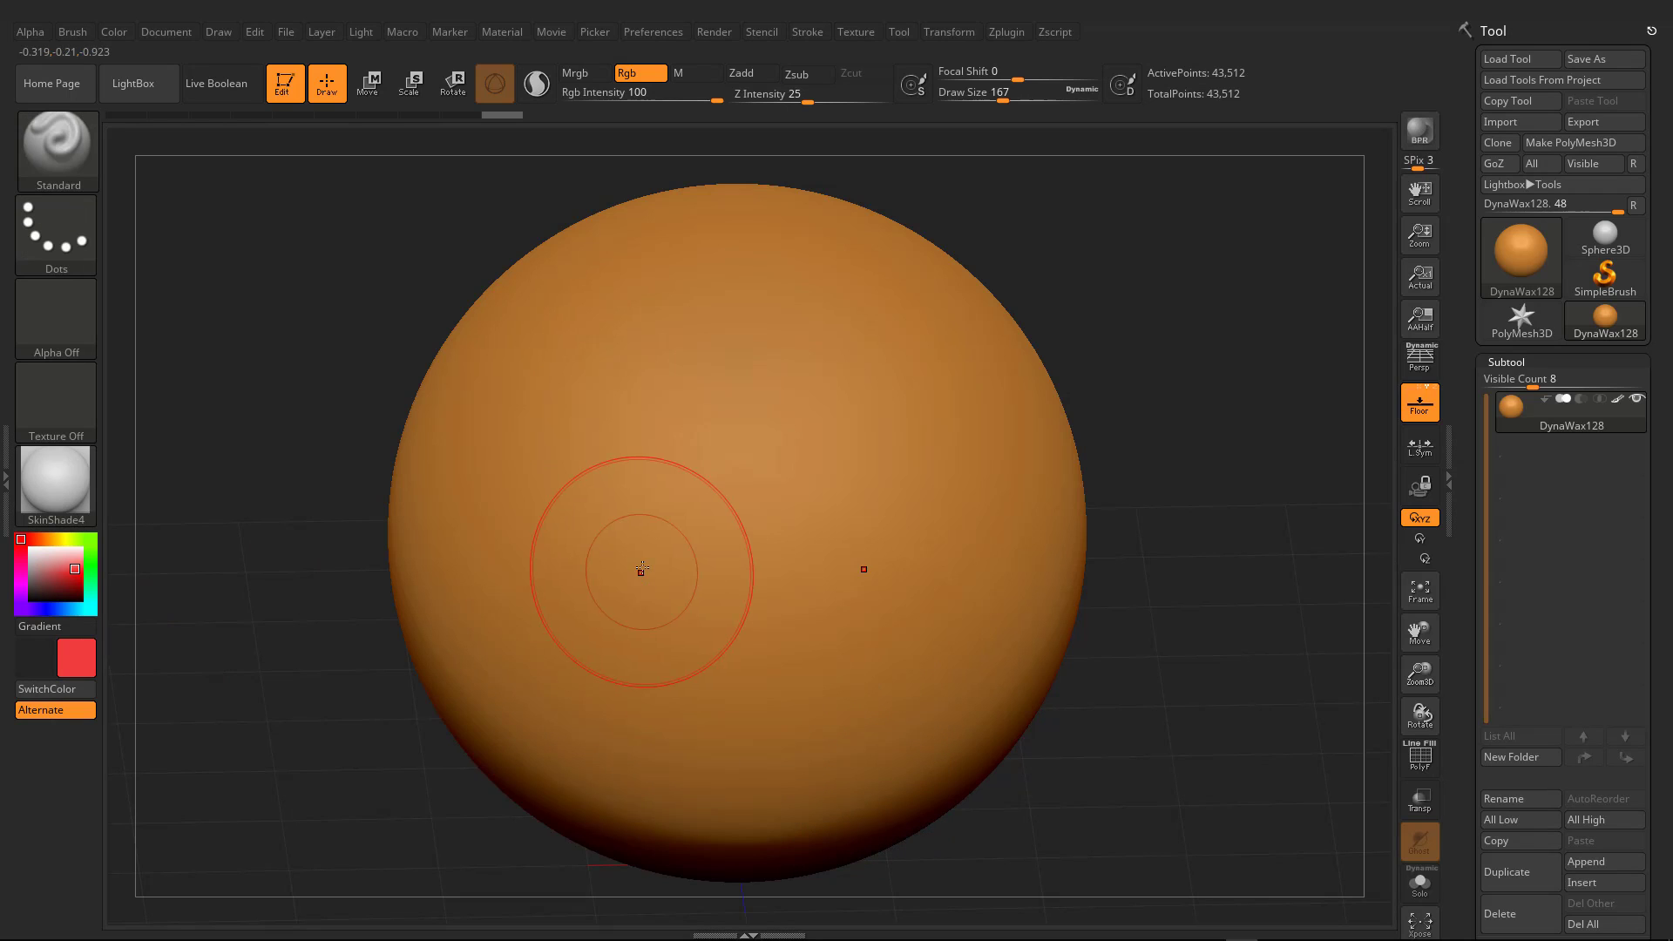
Step: Reduce the draw size to 51, test red brow and smile strokes on the sphere and undo them
key("s")
left_click_drag(708, 494, 677, 495)
mouse_move(515, 422)
left_mouse_down()
mouse_move(598, 505)
mouse_move(753, 606)
left_mouse_up()
key("ctrl+z")
mouse_move(527, 384)
left_mouse_down()
mouse_move(690, 396)
mouse_move(497, 366)
mouse_move(713, 411)
left_mouse_up()
key("ctrl+z")
mouse_move(495, 467)
left_mouse_down()
mouse_move(621, 553)
mouse_move(767, 562)
left_mouse_up()
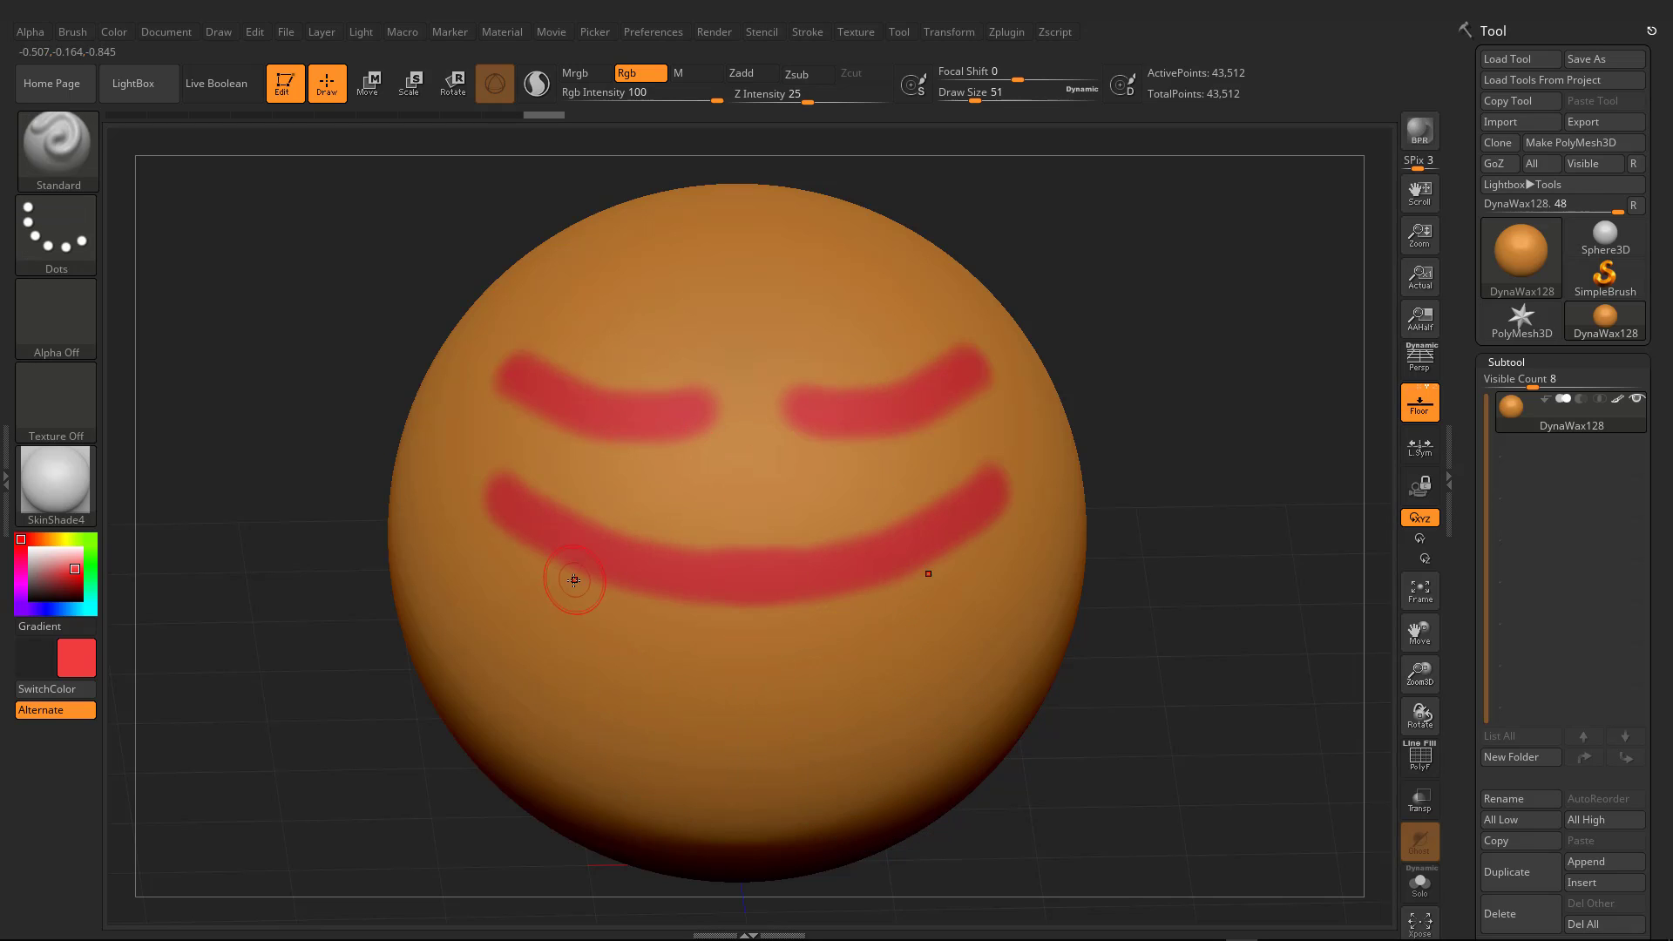
right_click_drag(568, 579, 577, 579)
key("ctrl+z")
key("ctrl+z")
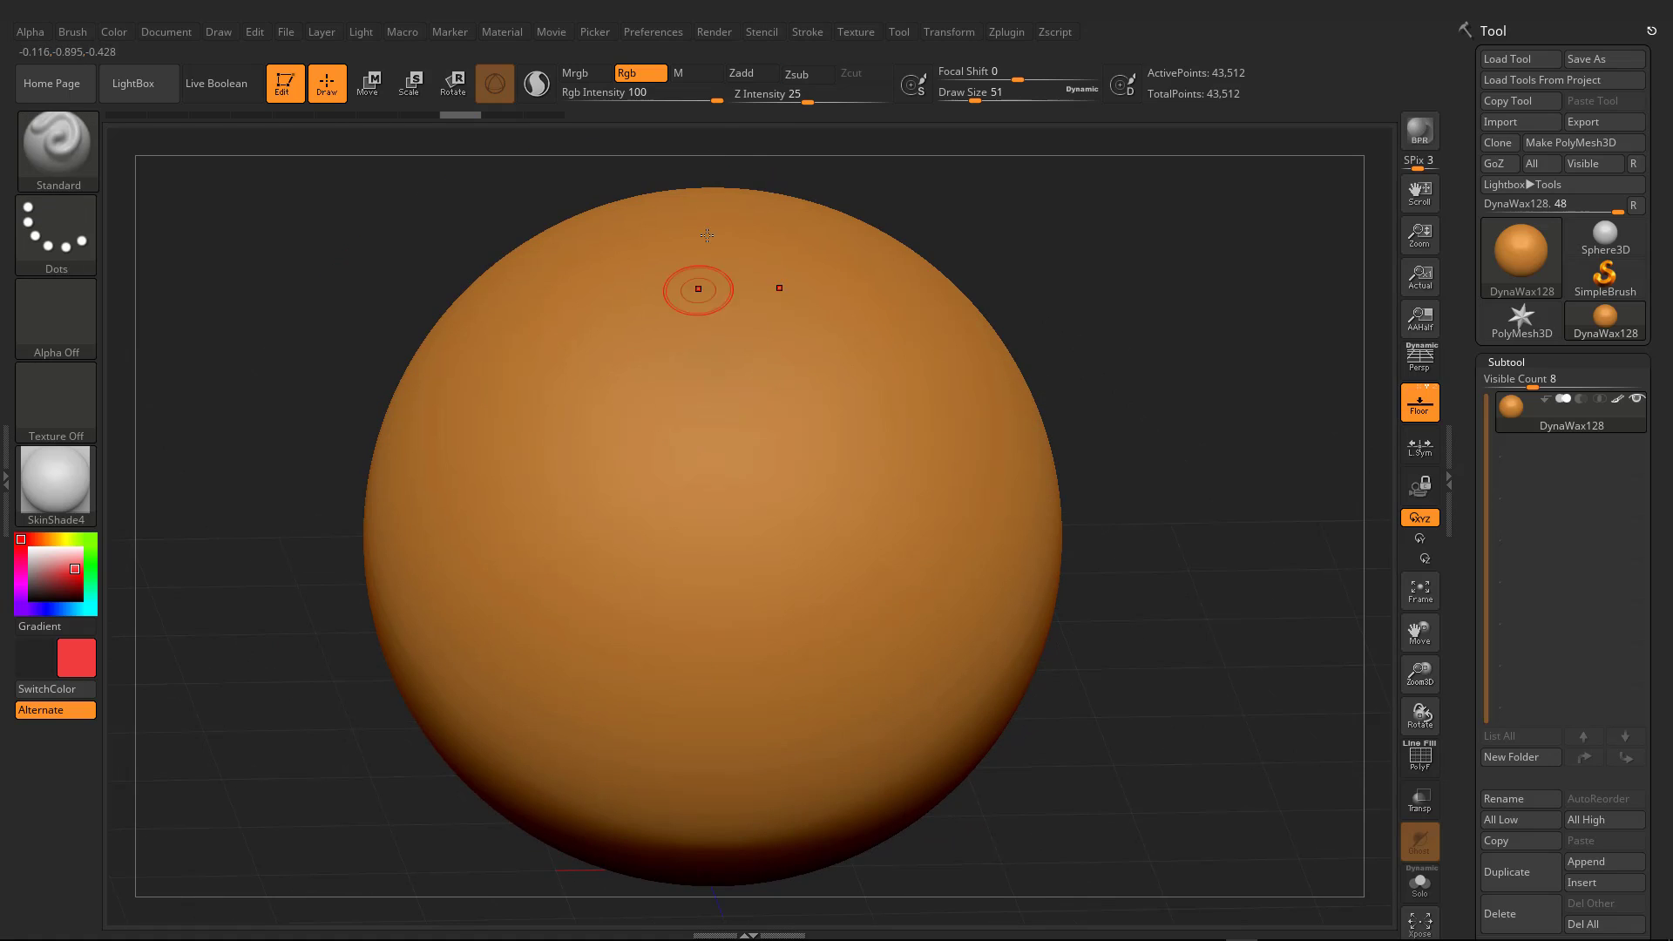
Step: Enable Zadd, try strokes that sculpt and paint red on the sphere, and undo them
left_click(740, 75)
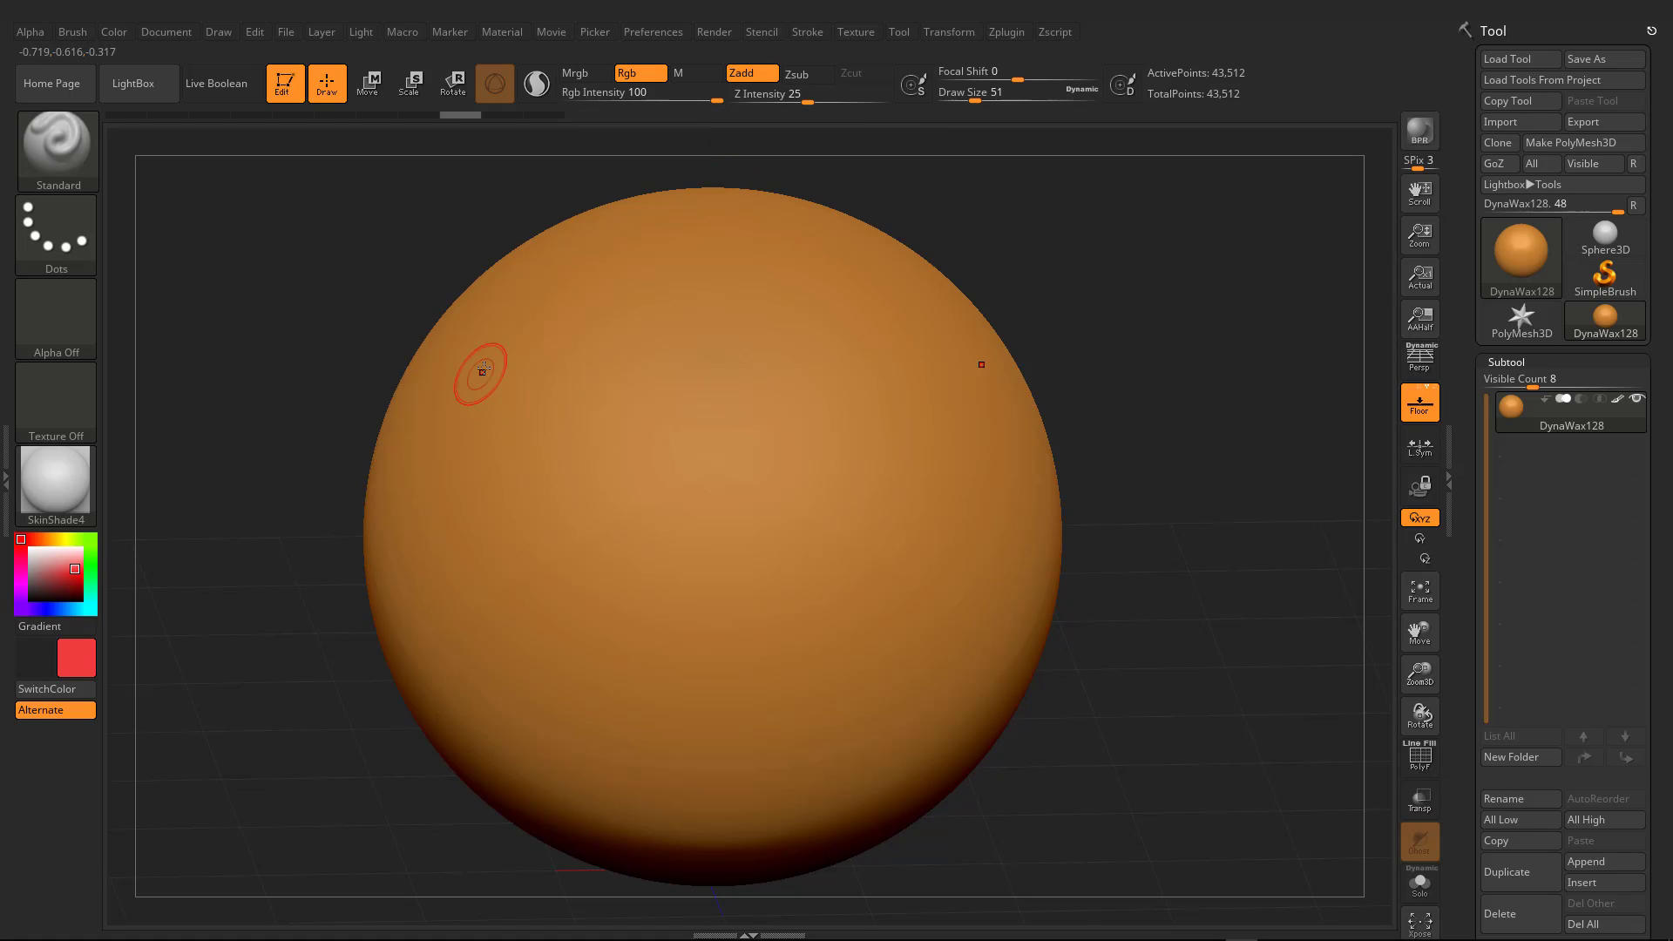
mouse_move(495, 357)
left_mouse_down()
mouse_move(597, 410)
mouse_move(714, 435)
mouse_move(531, 371)
mouse_move(635, 421)
mouse_move(602, 416)
left_mouse_up()
mouse_move(630, 445)
right_mouse_down("alt")
mouse_move(765, 607)
mouse_move(924, 653)
mouse_move(635, 572)
right_mouse_up("alt")
right_click_drag(743, 626, 646, 606)
key("ctrl+z")
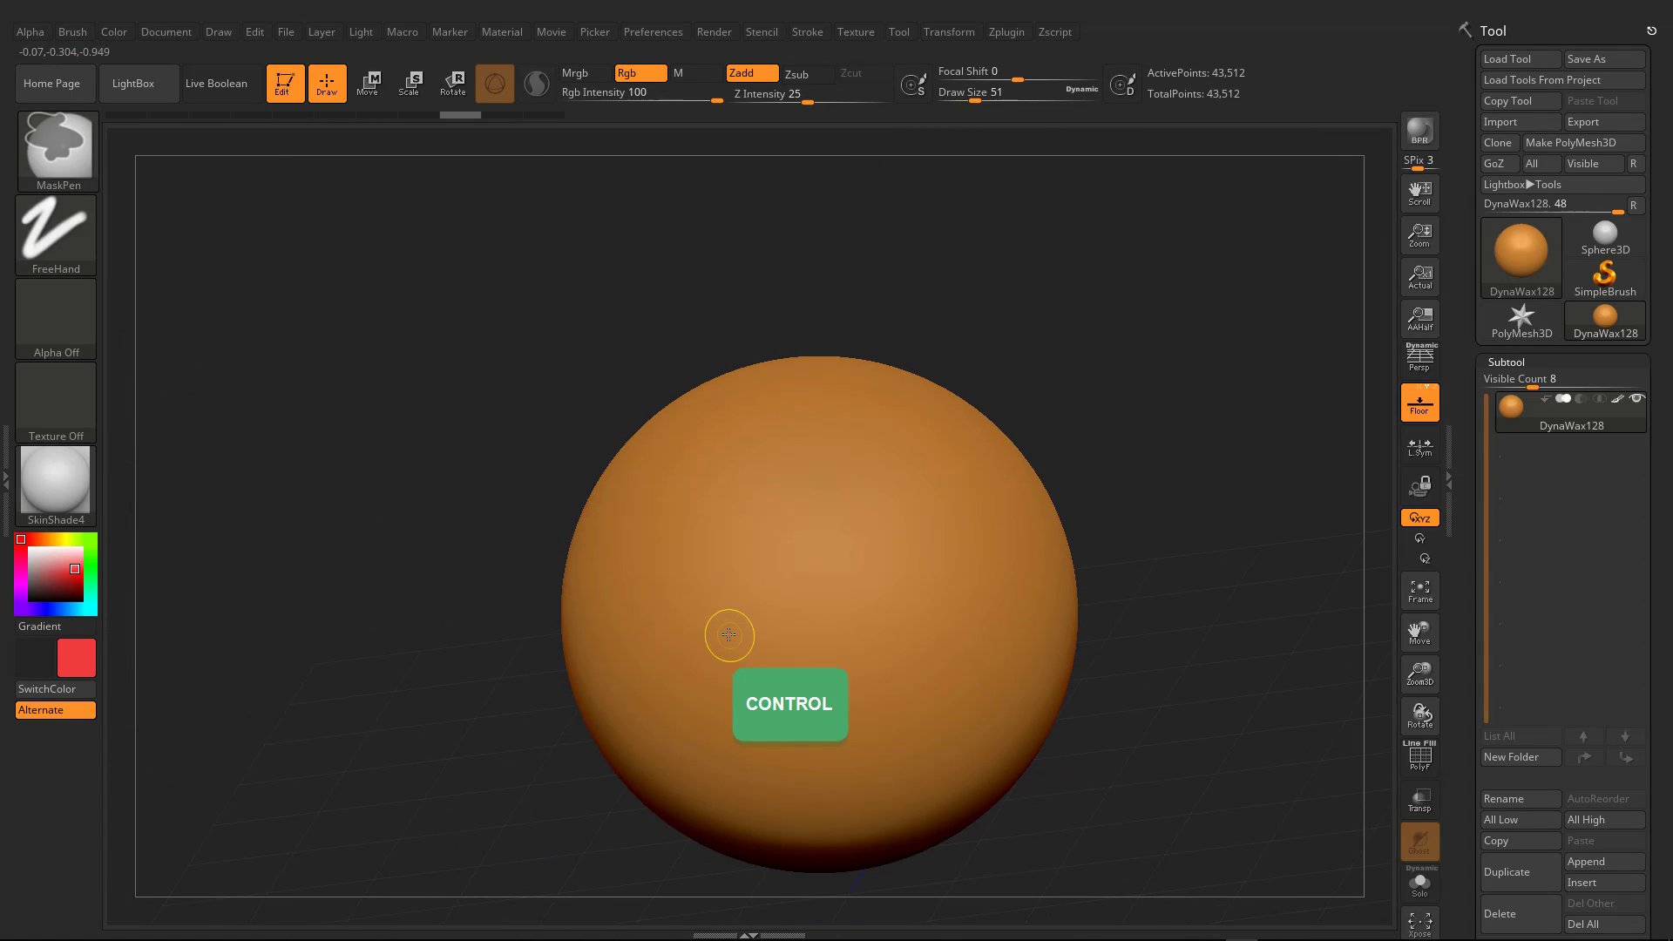
Step: Try brow-like strokes in the dark secondary color on the front of the sphere and undo them
right_click_drag(766, 606, 783, 587)
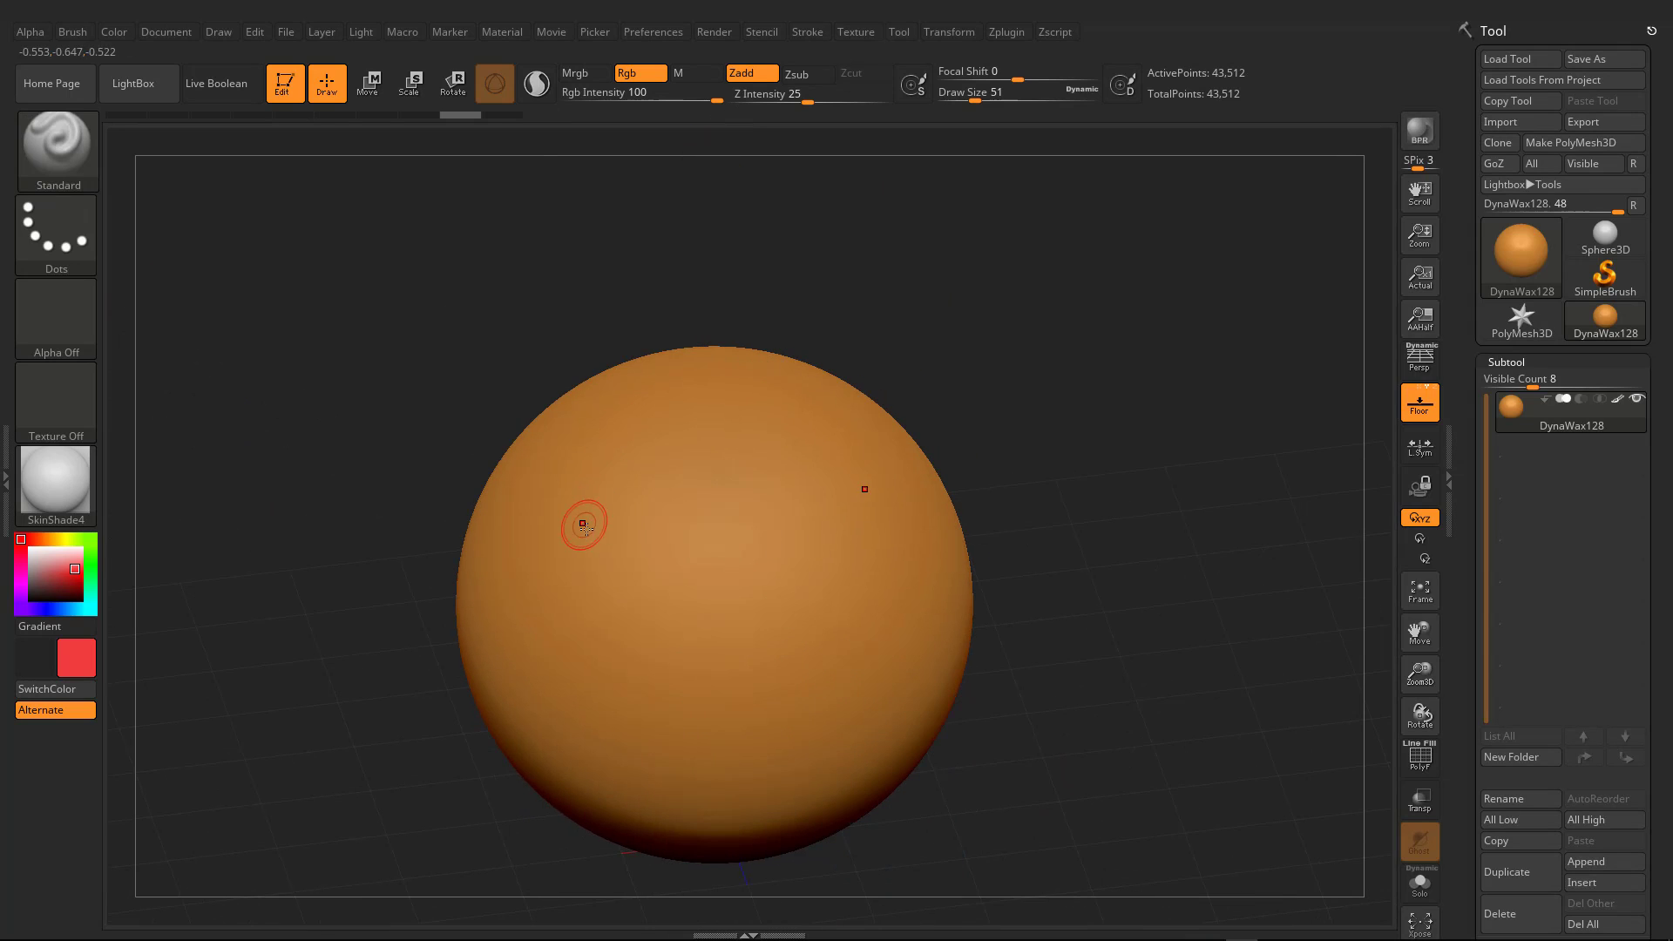
right_click_drag(584, 525, 590, 496, "ctrl")
left_click_drag(549, 485, 741, 548, "alt")
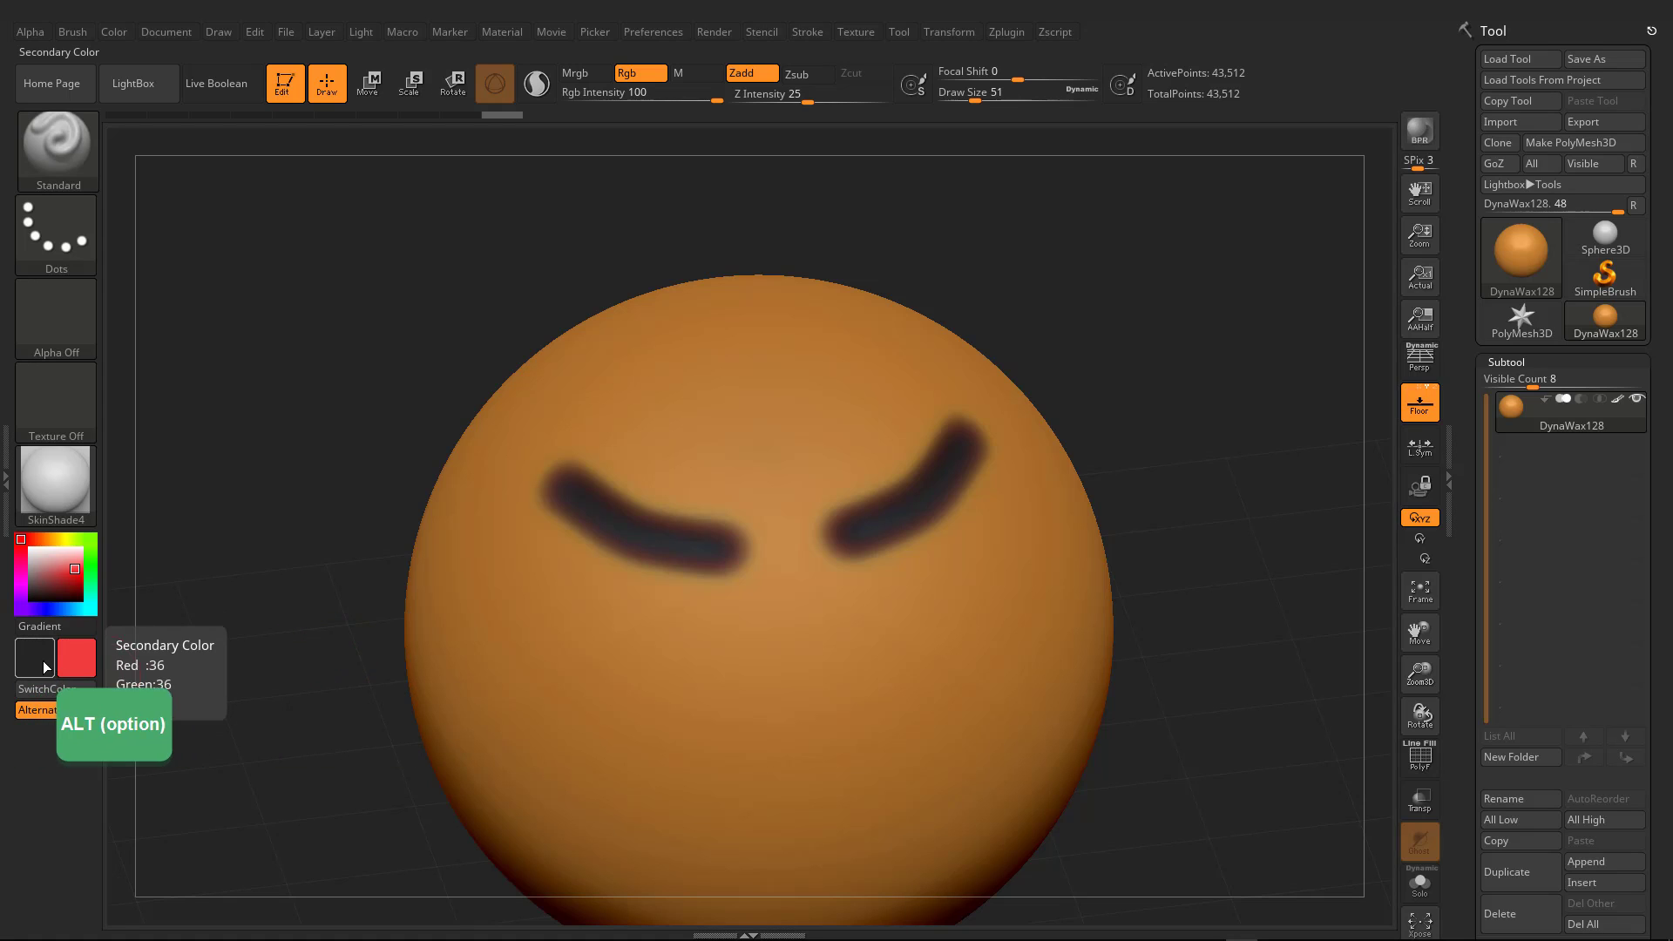
key("alt")
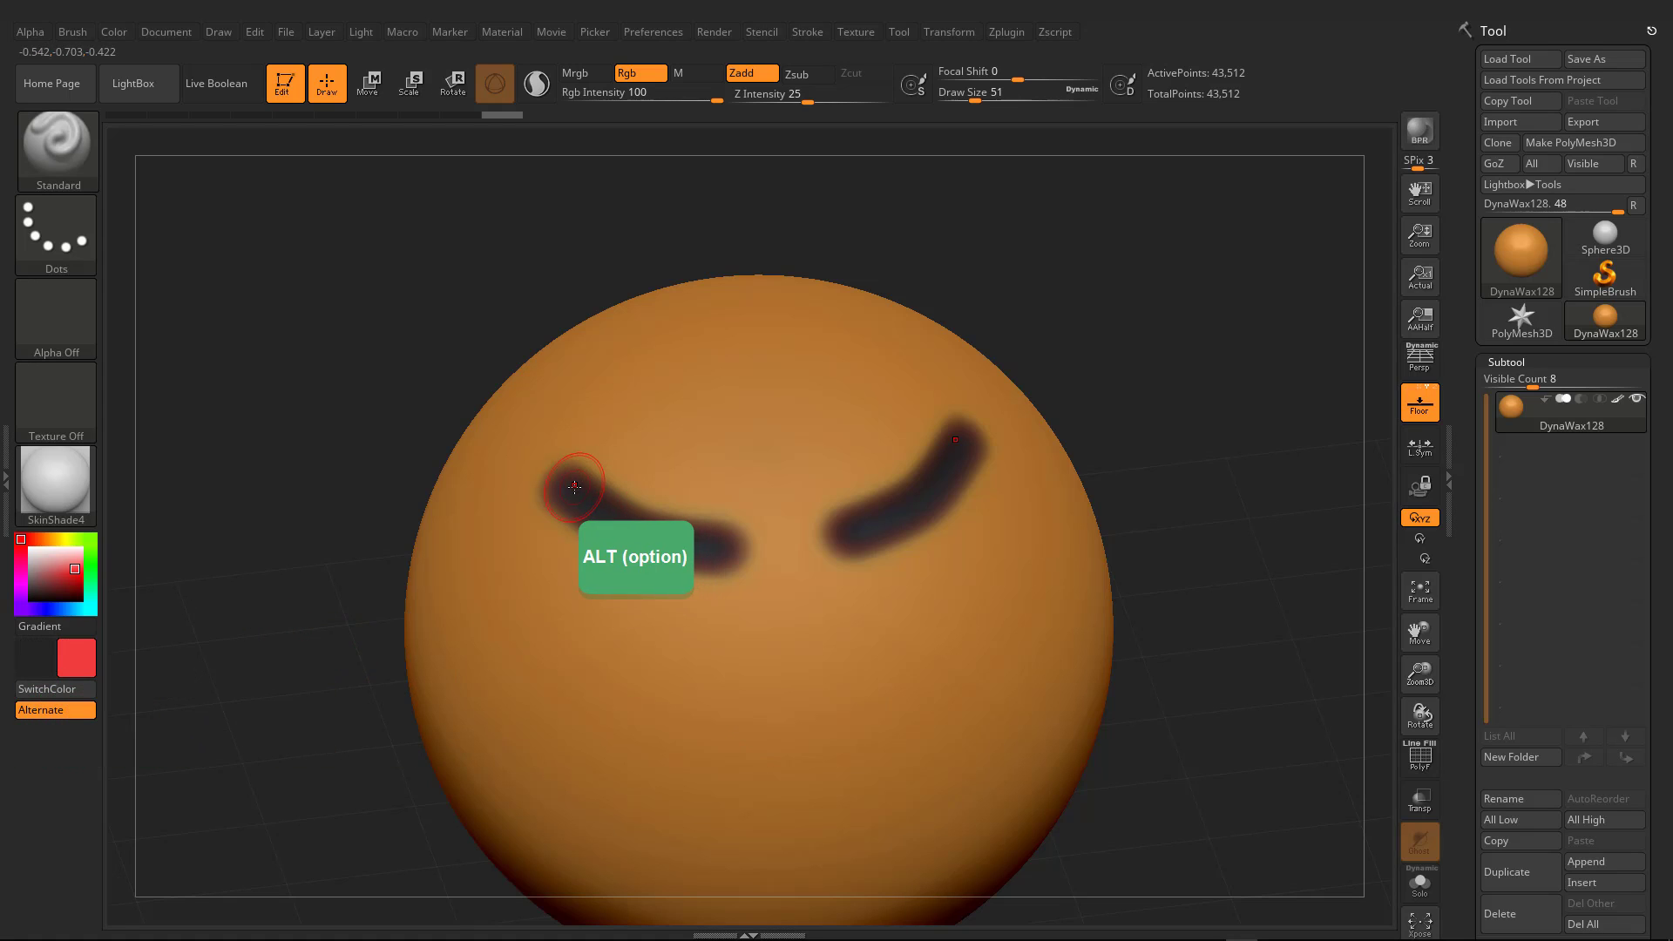
mouse_move(574, 486)
left_mouse_down("alt")
mouse_move(751, 569)
mouse_move(555, 499)
mouse_move(703, 563)
left_mouse_up("alt")
mouse_move(670, 595)
right_mouse_down("ctrl")
mouse_move(662, 612)
mouse_move(784, 617)
mouse_move(697, 570)
mouse_move(729, 549)
right_mouse_up("ctrl")
key("ctrl+z")
key("ctrl+z")
key("ctrl+z")
key("ctrl+z")
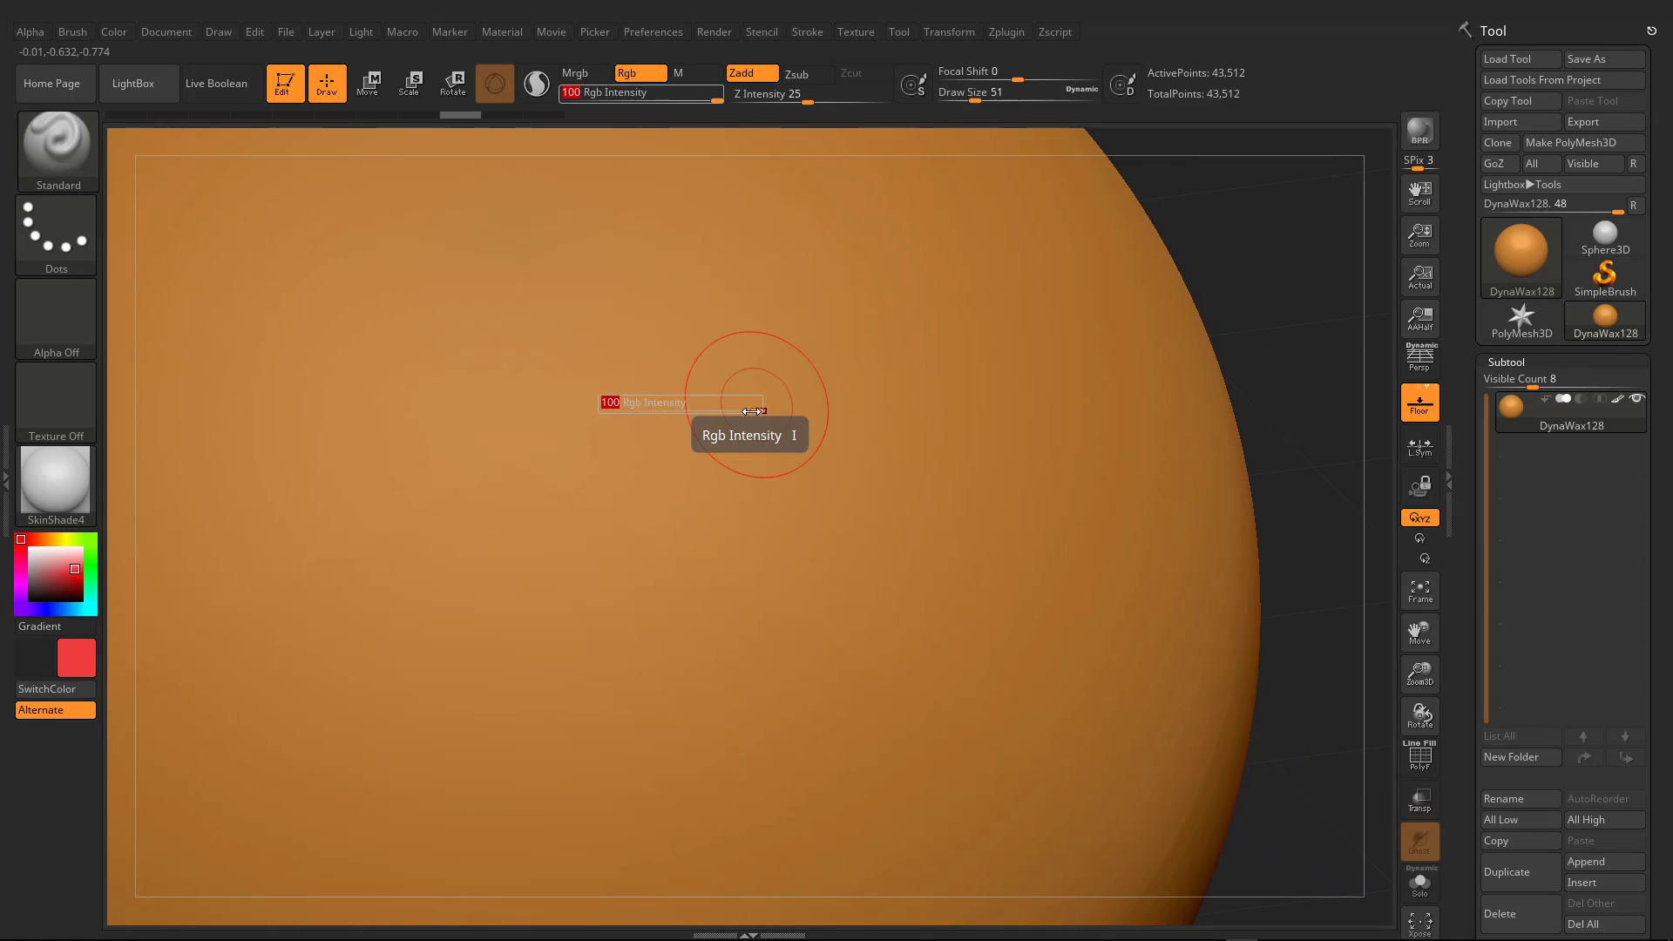
Step: Lower the RGB intensity to 10, try soft red strokes with Zadd on the sphere and undo them
left_click_drag(757, 406, 699, 410)
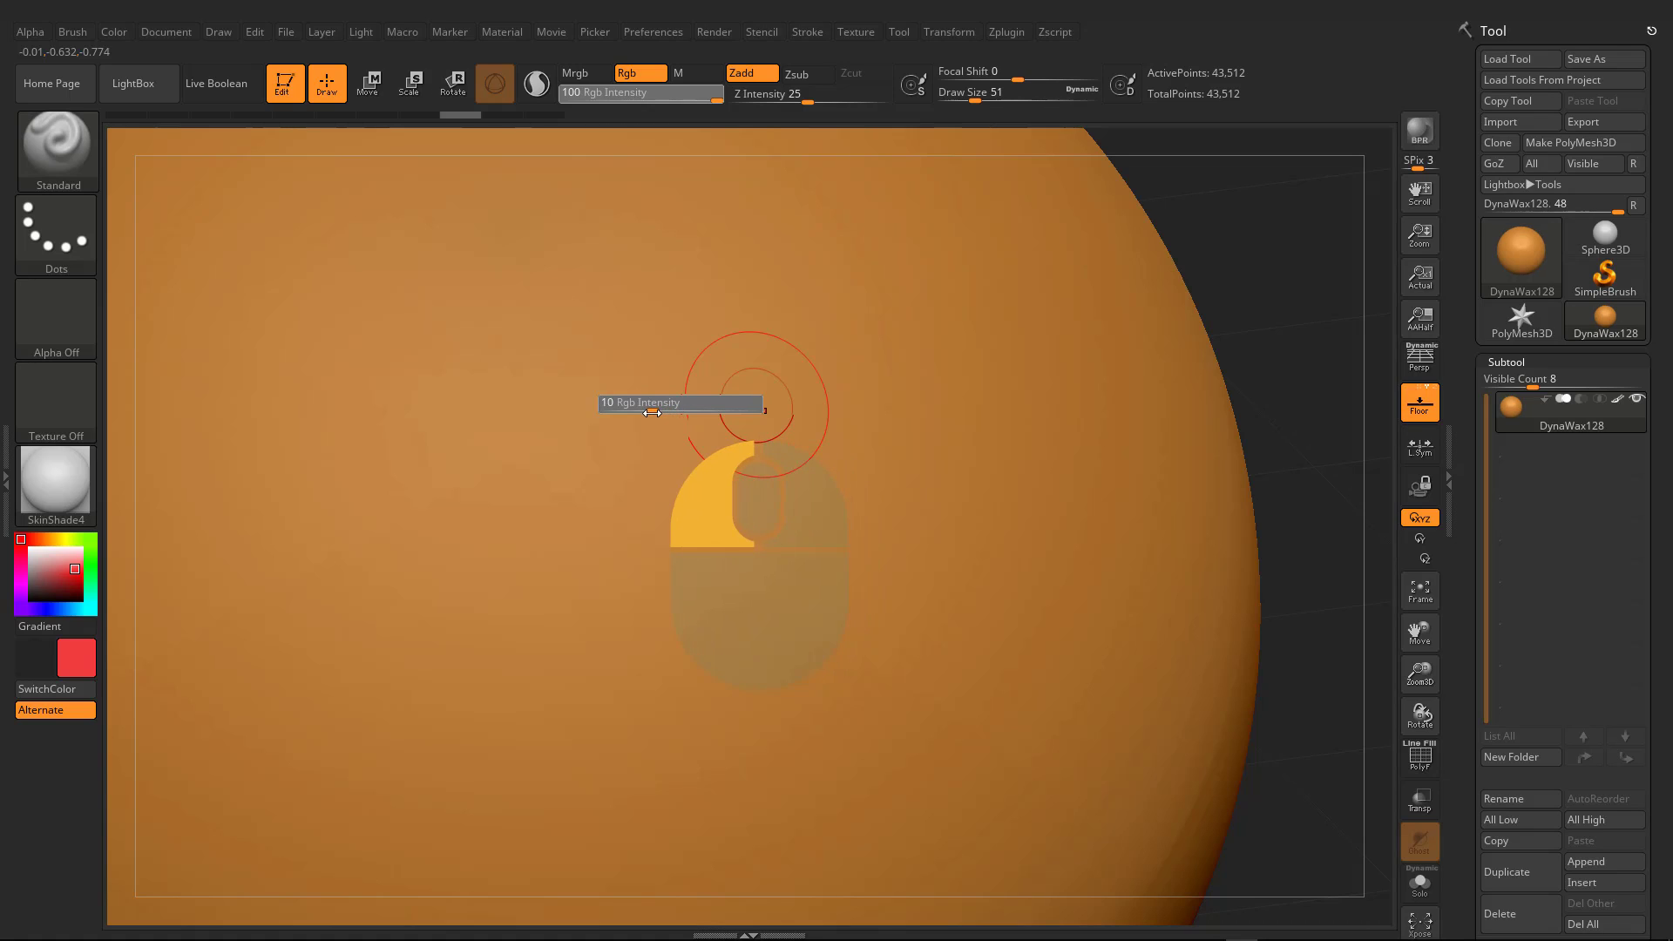
left_click_drag(652, 413, 651, 413)
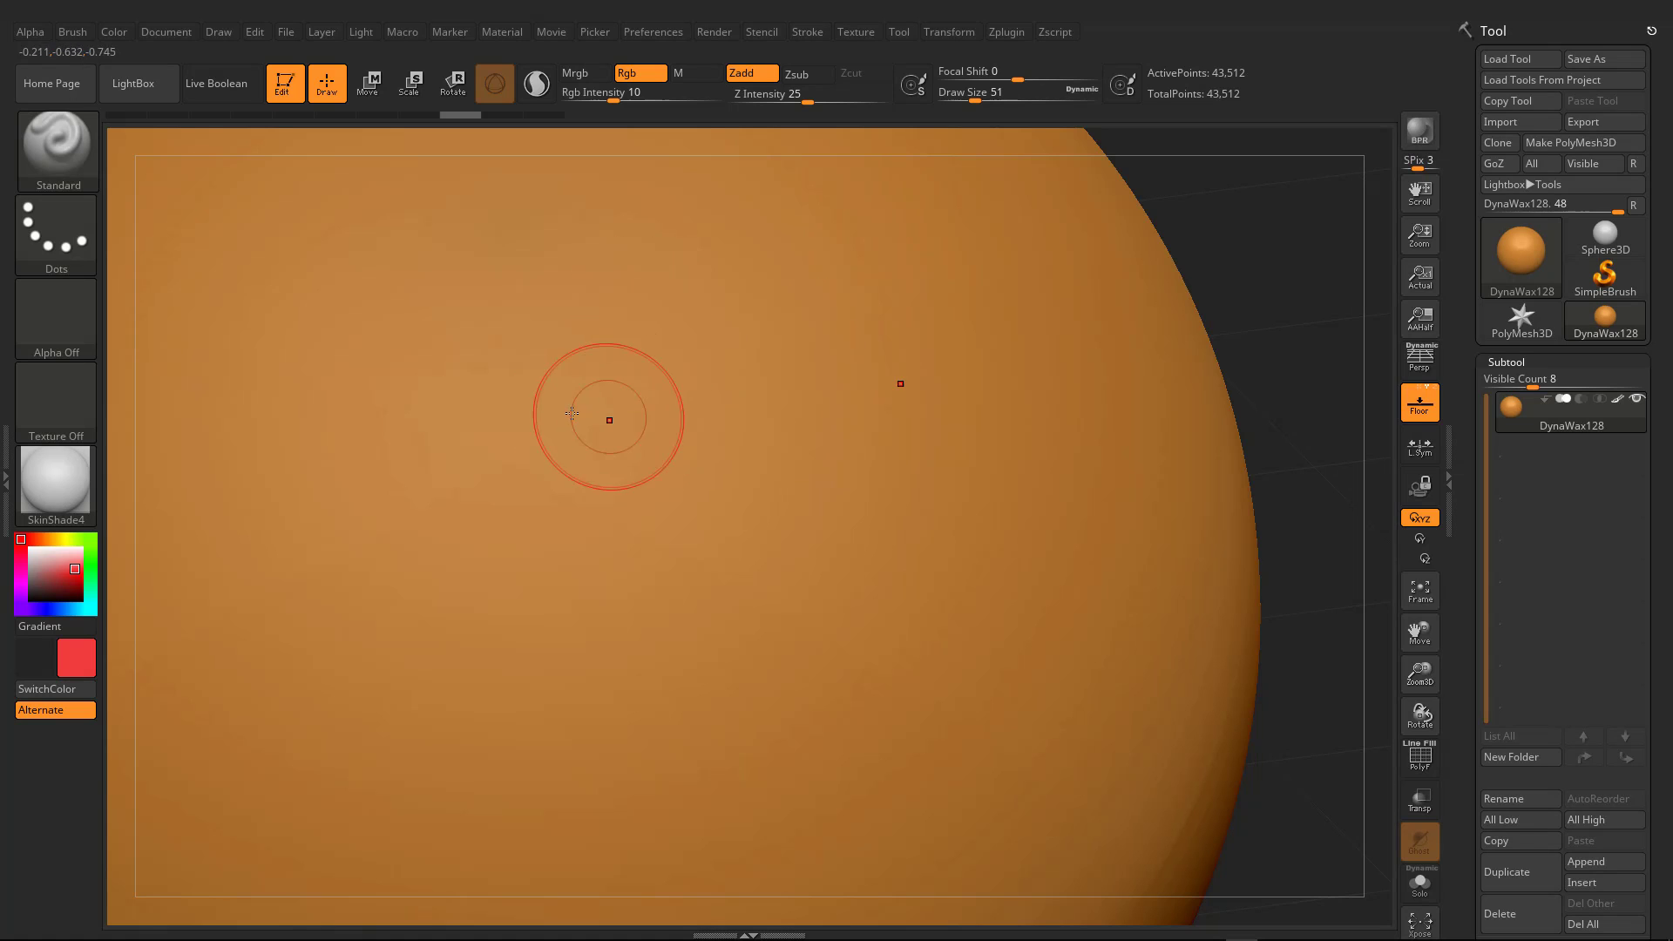
mouse_move(503, 380)
left_mouse_down()
mouse_move(673, 484)
mouse_move(775, 486)
mouse_move(764, 510)
mouse_move(449, 473)
mouse_move(431, 448)
left_mouse_up()
key("ctrl+z")
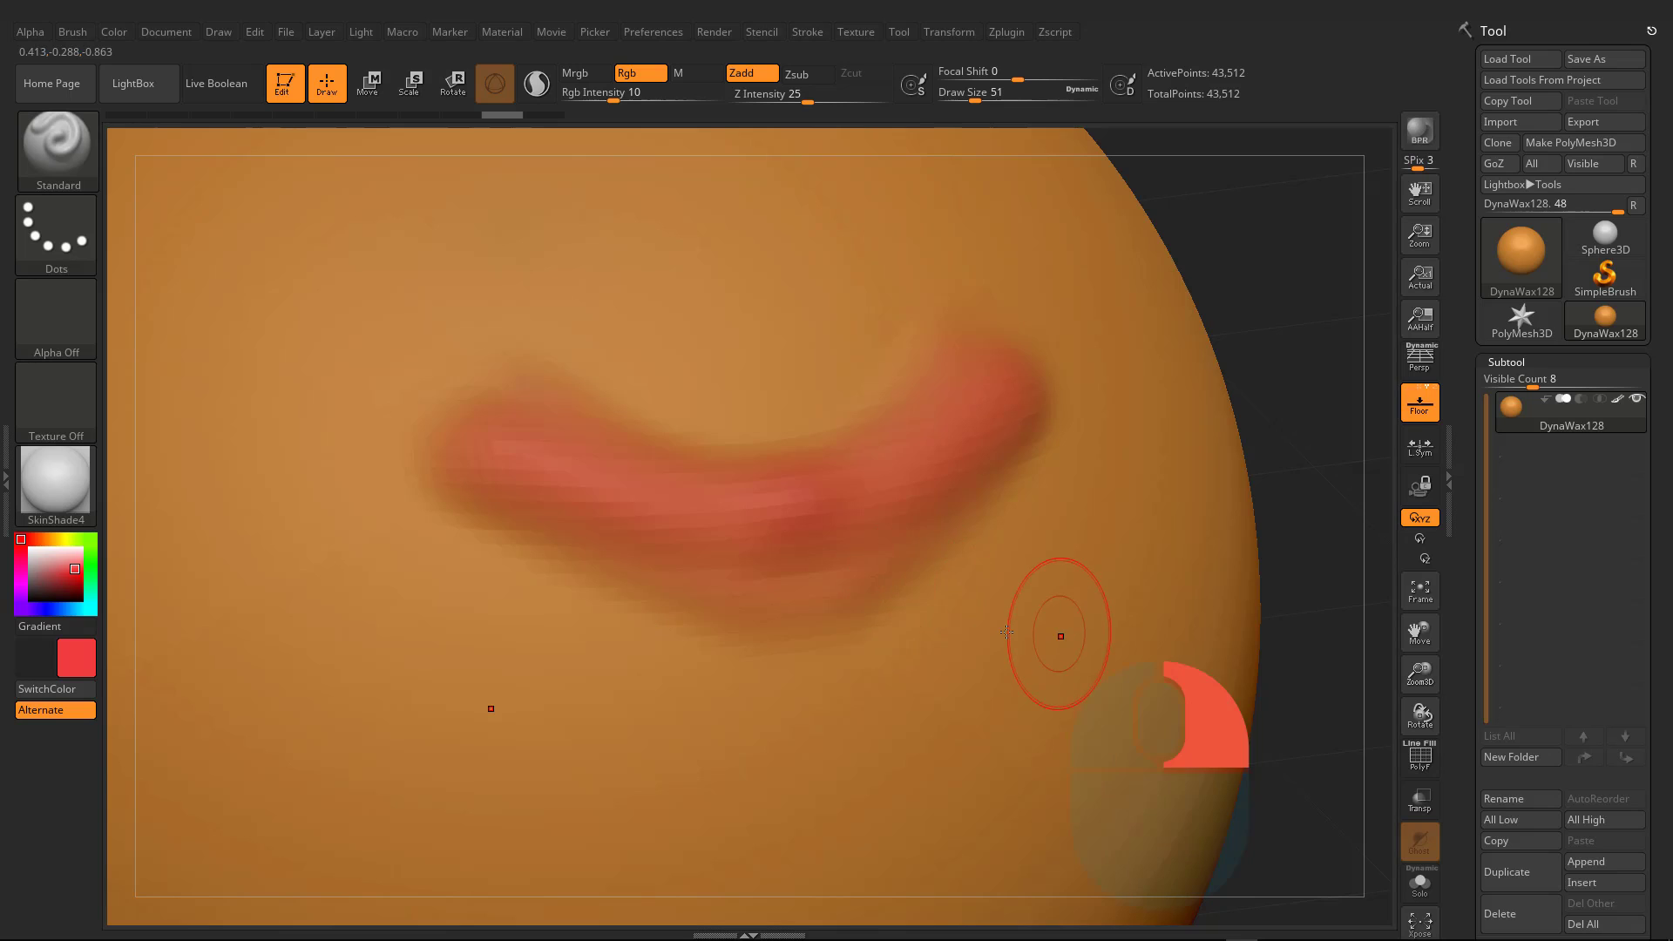
key("ctrl+z")
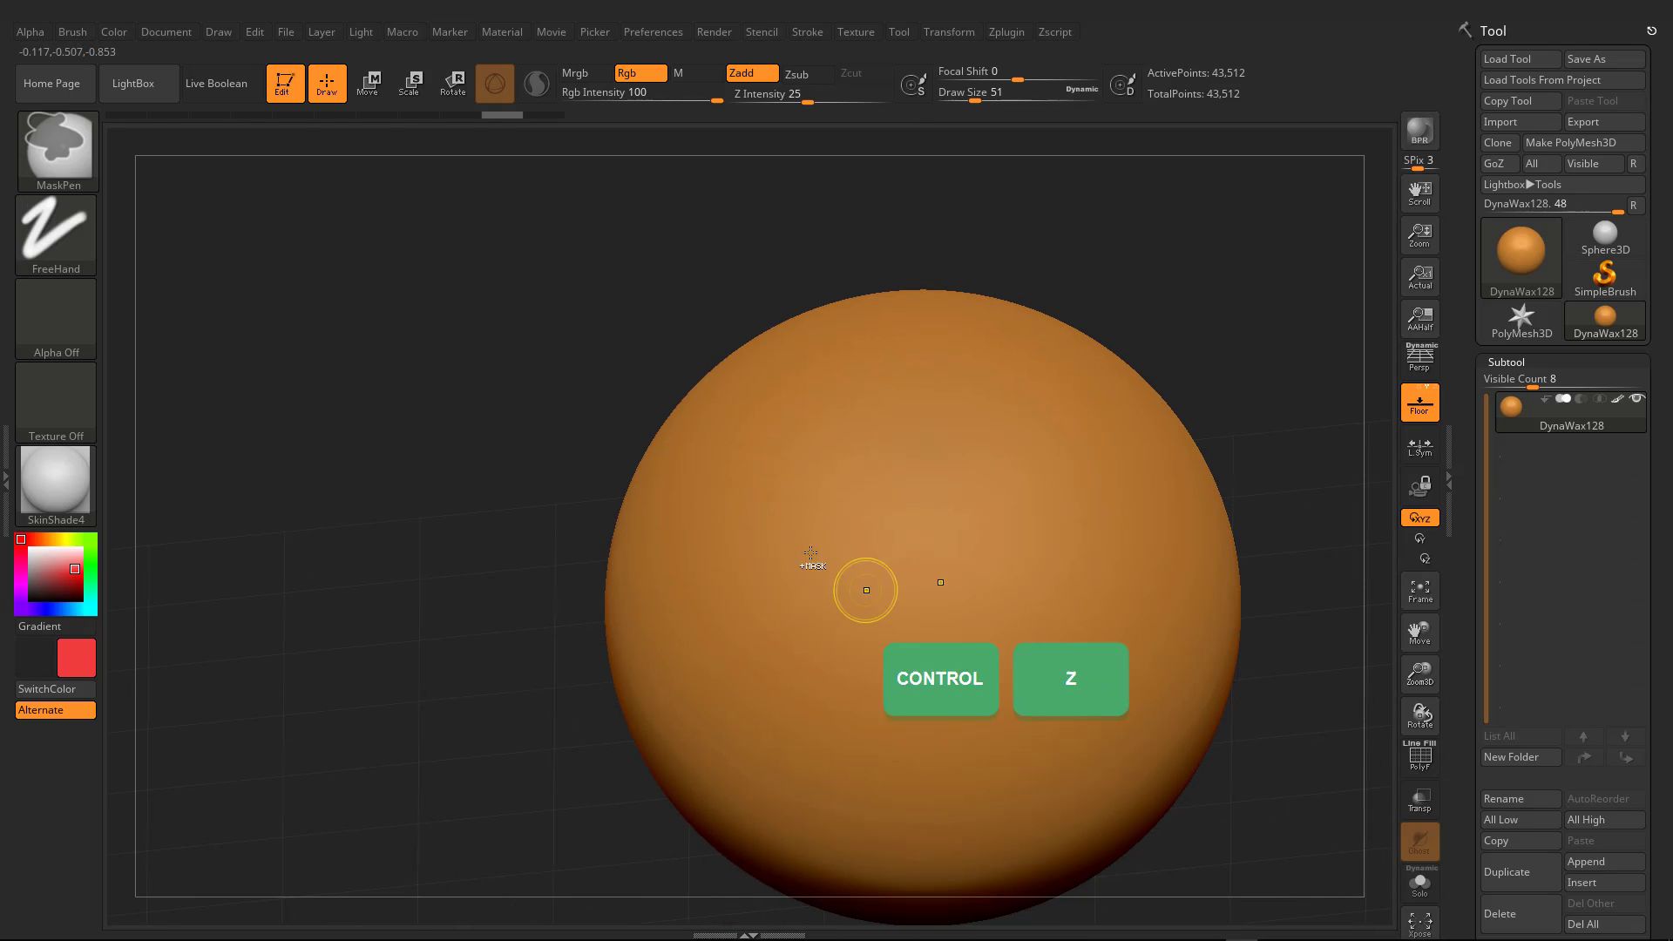
mouse_move(723, 500)
left_mouse_down()
mouse_move(881, 505)
mouse_move(728, 500)
mouse_move(846, 507)
left_mouse_up()
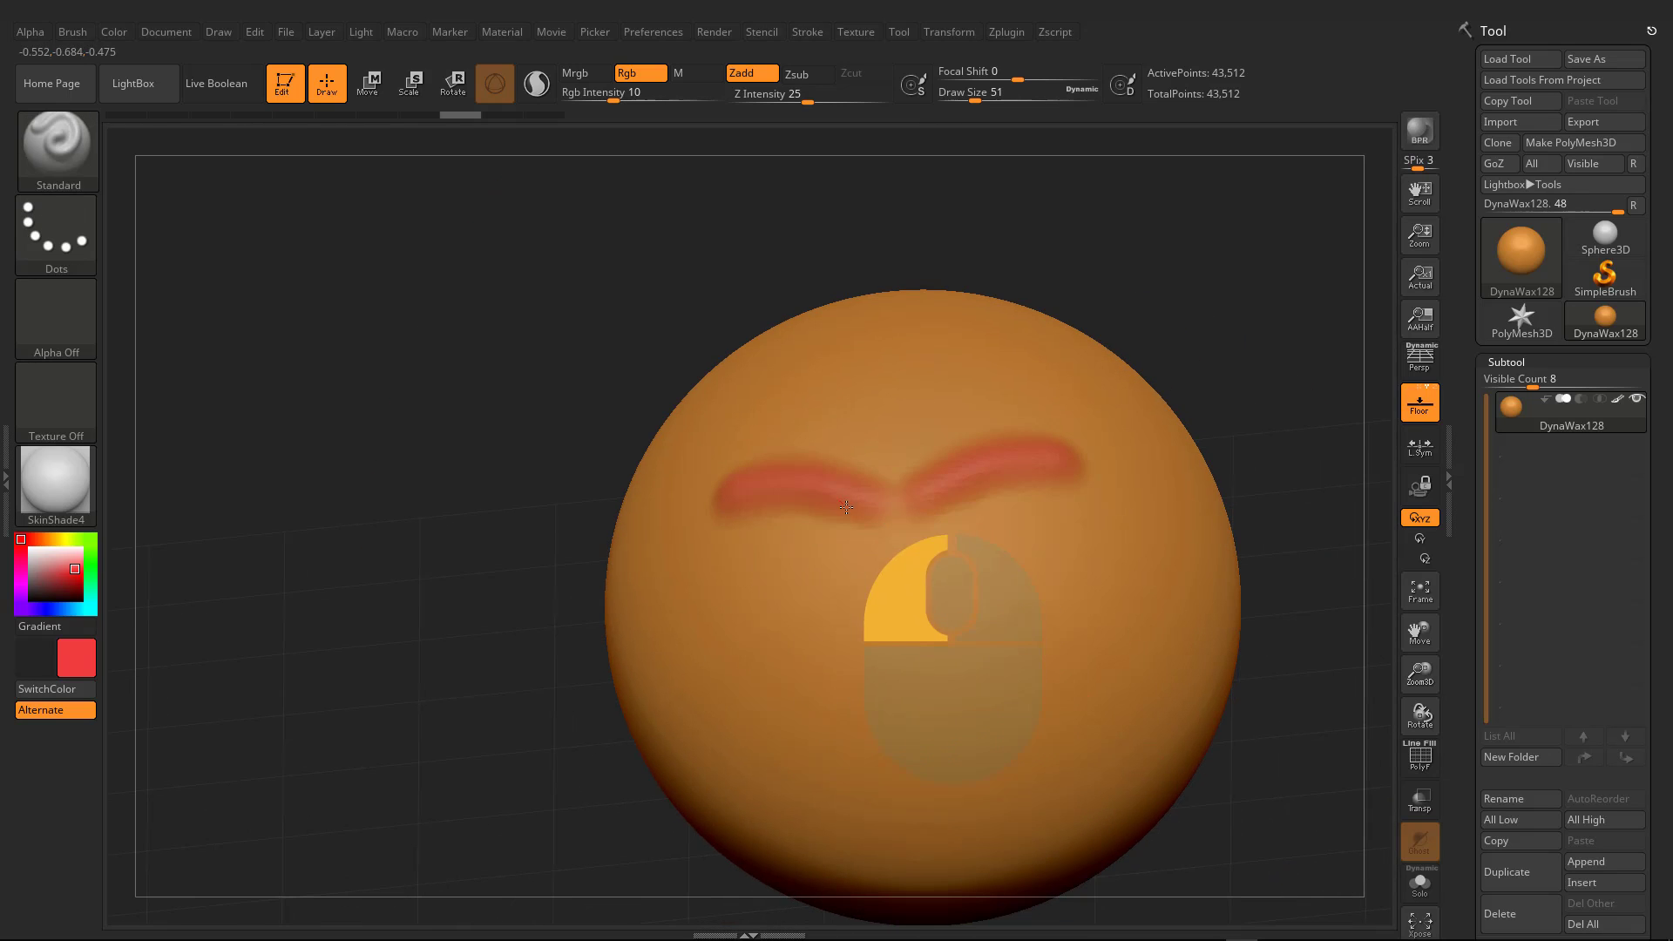
key("ctrl+z")
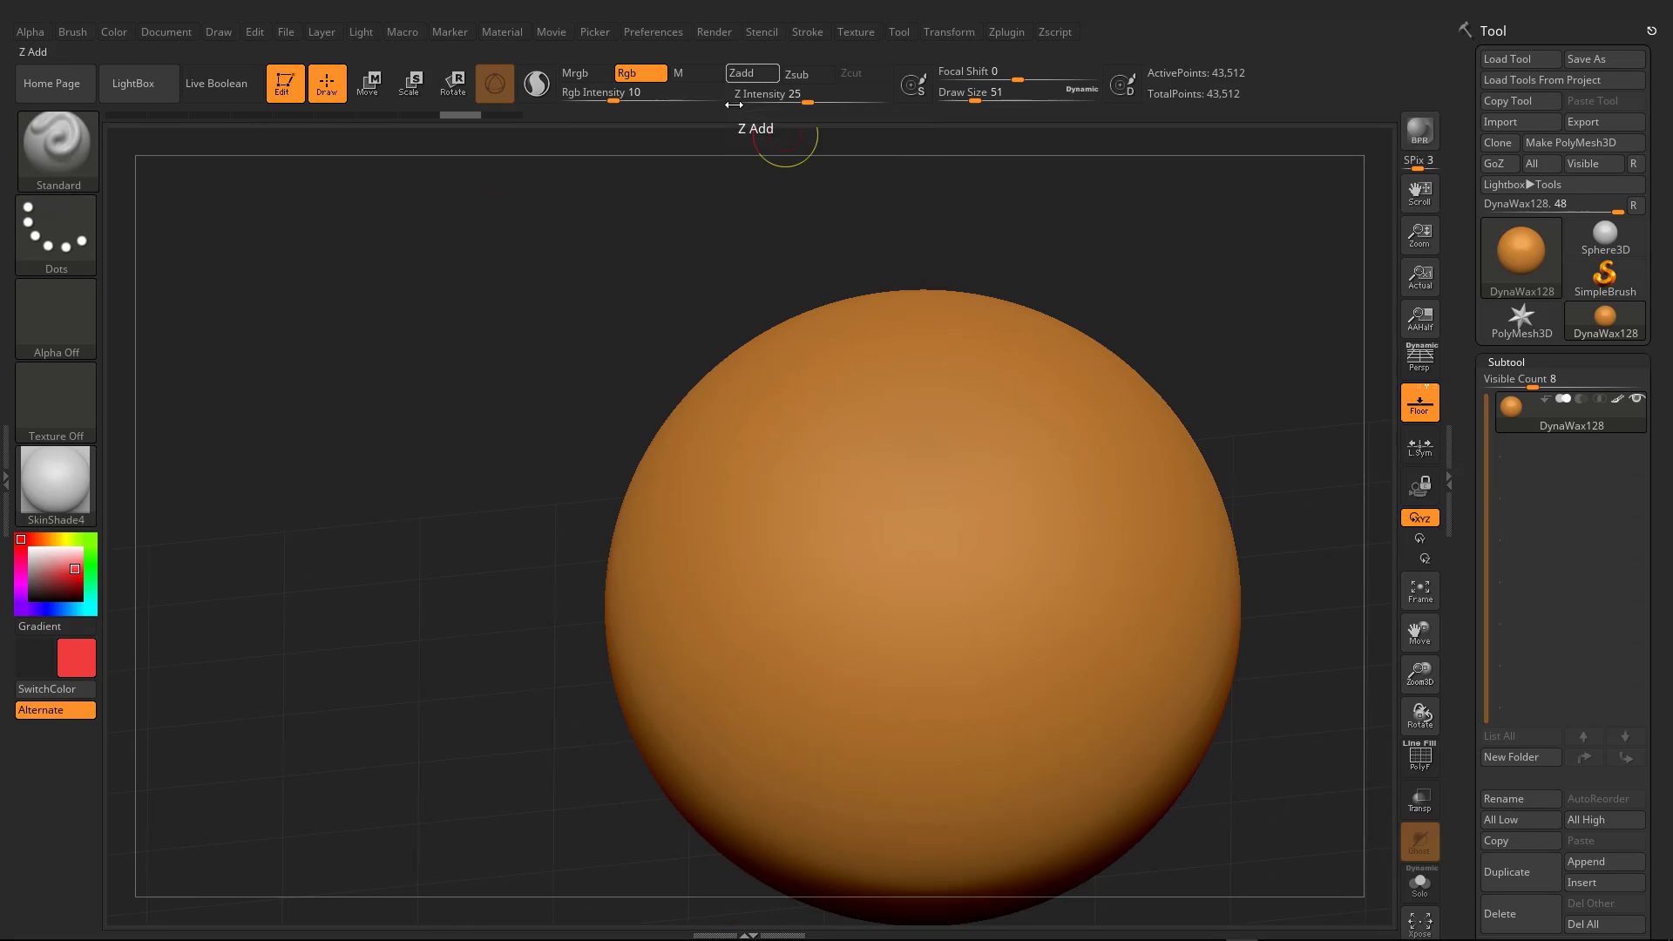
Step: Disable Zadd, try faint color-only red strokes on the sphere and undo them
left_click(757, 77)
mouse_move(695, 467)
left_mouse_down()
mouse_move(863, 504)
mouse_move(701, 467)
left_mouse_up()
mouse_move(823, 560)
right_mouse_down("alt")
mouse_move(858, 577)
mouse_move(729, 562)
right_mouse_up("alt")
key("ctrl+z")
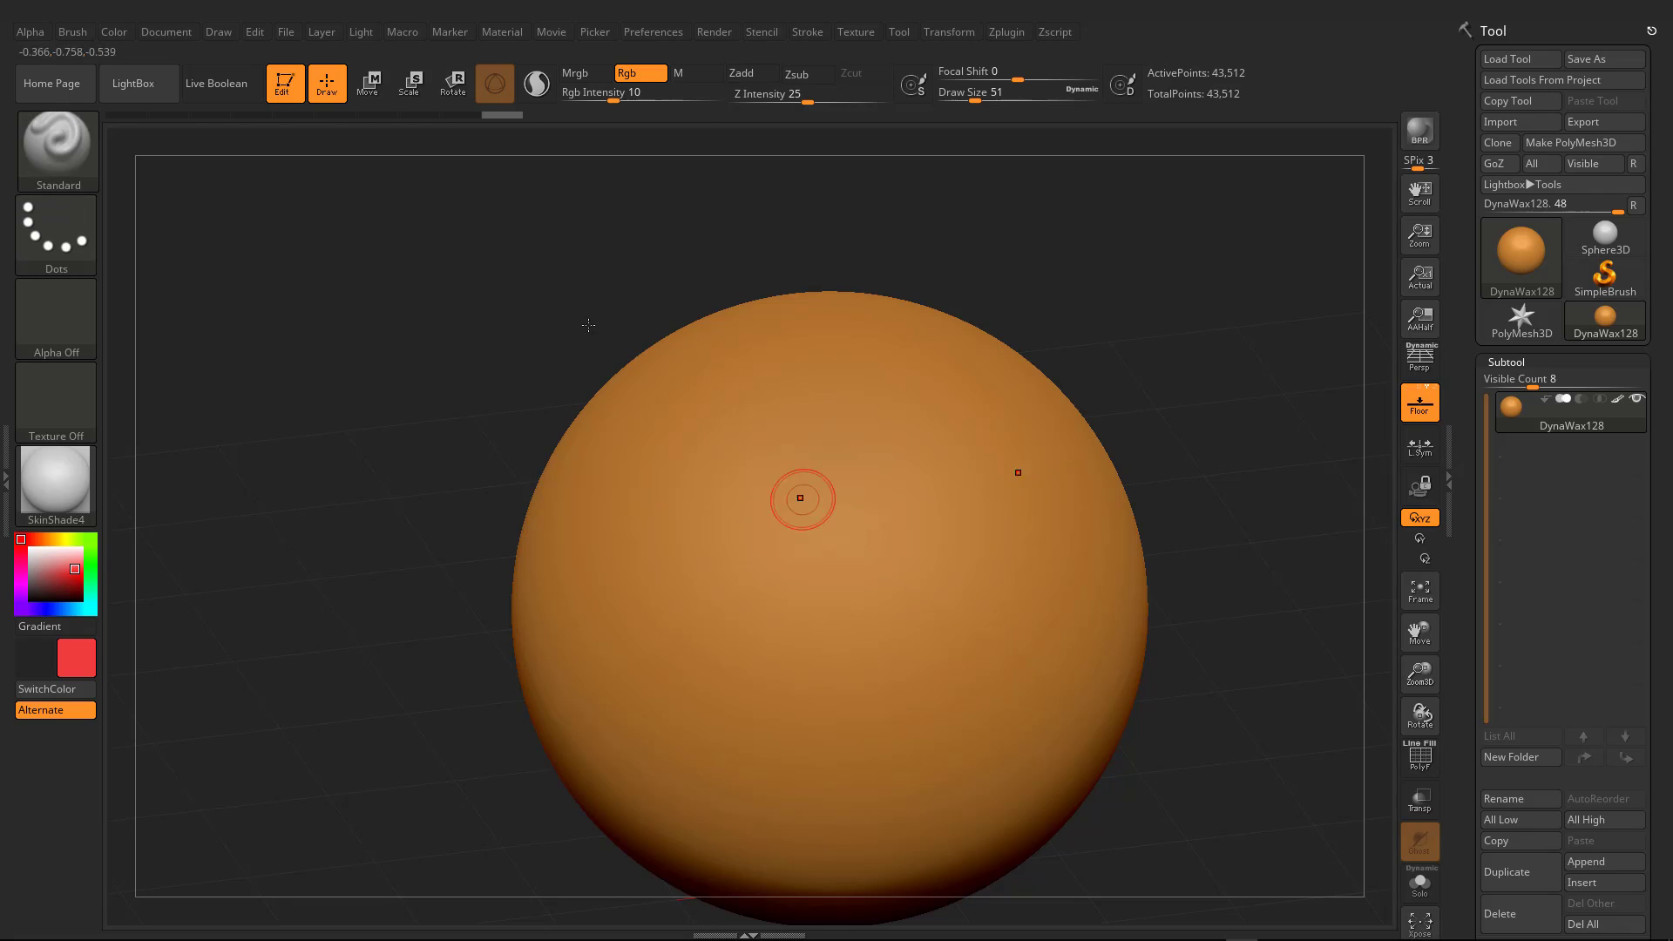
Step: Switch the brush stroke to DragDot and place a faint red dot near the middle of the sphere
left_click(65, 246)
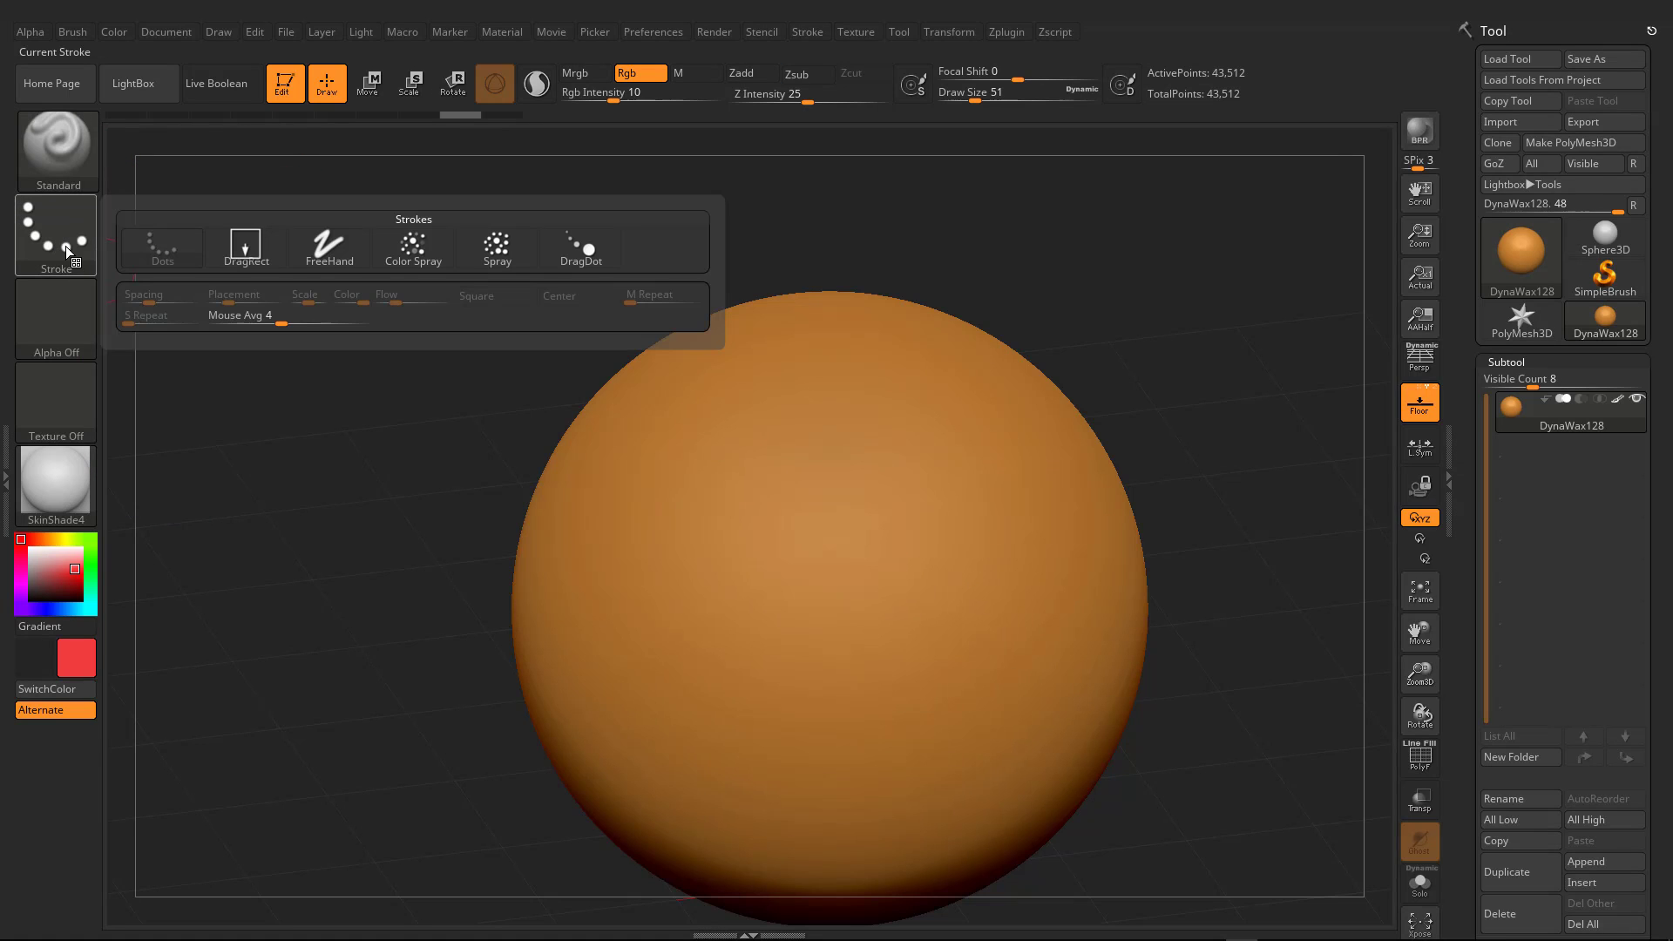
left_click(563, 261)
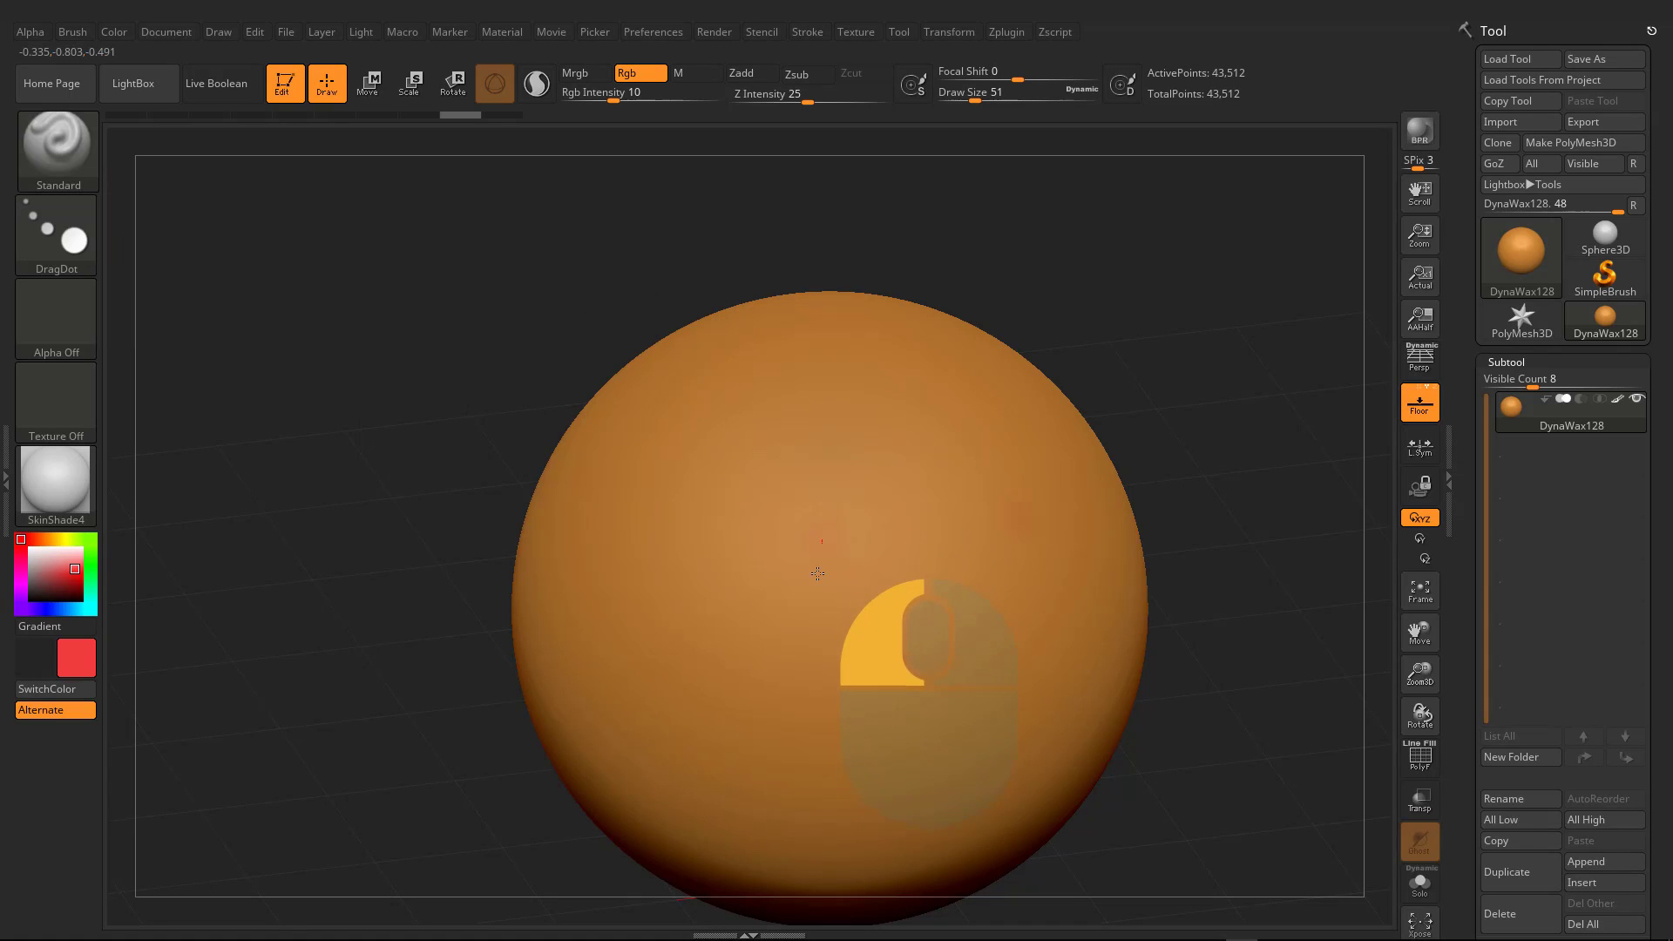
mouse_move(745, 569)
left_mouse_down()
mouse_move(798, 522)
mouse_move(828, 572)
mouse_move(728, 506)
mouse_move(713, 542)
mouse_move(829, 539)
left_mouse_up()
Step: Set the draw size to 202 and RGB intensity to 100, and position red dots on the sphere, undoing unwanted ones
key("s")
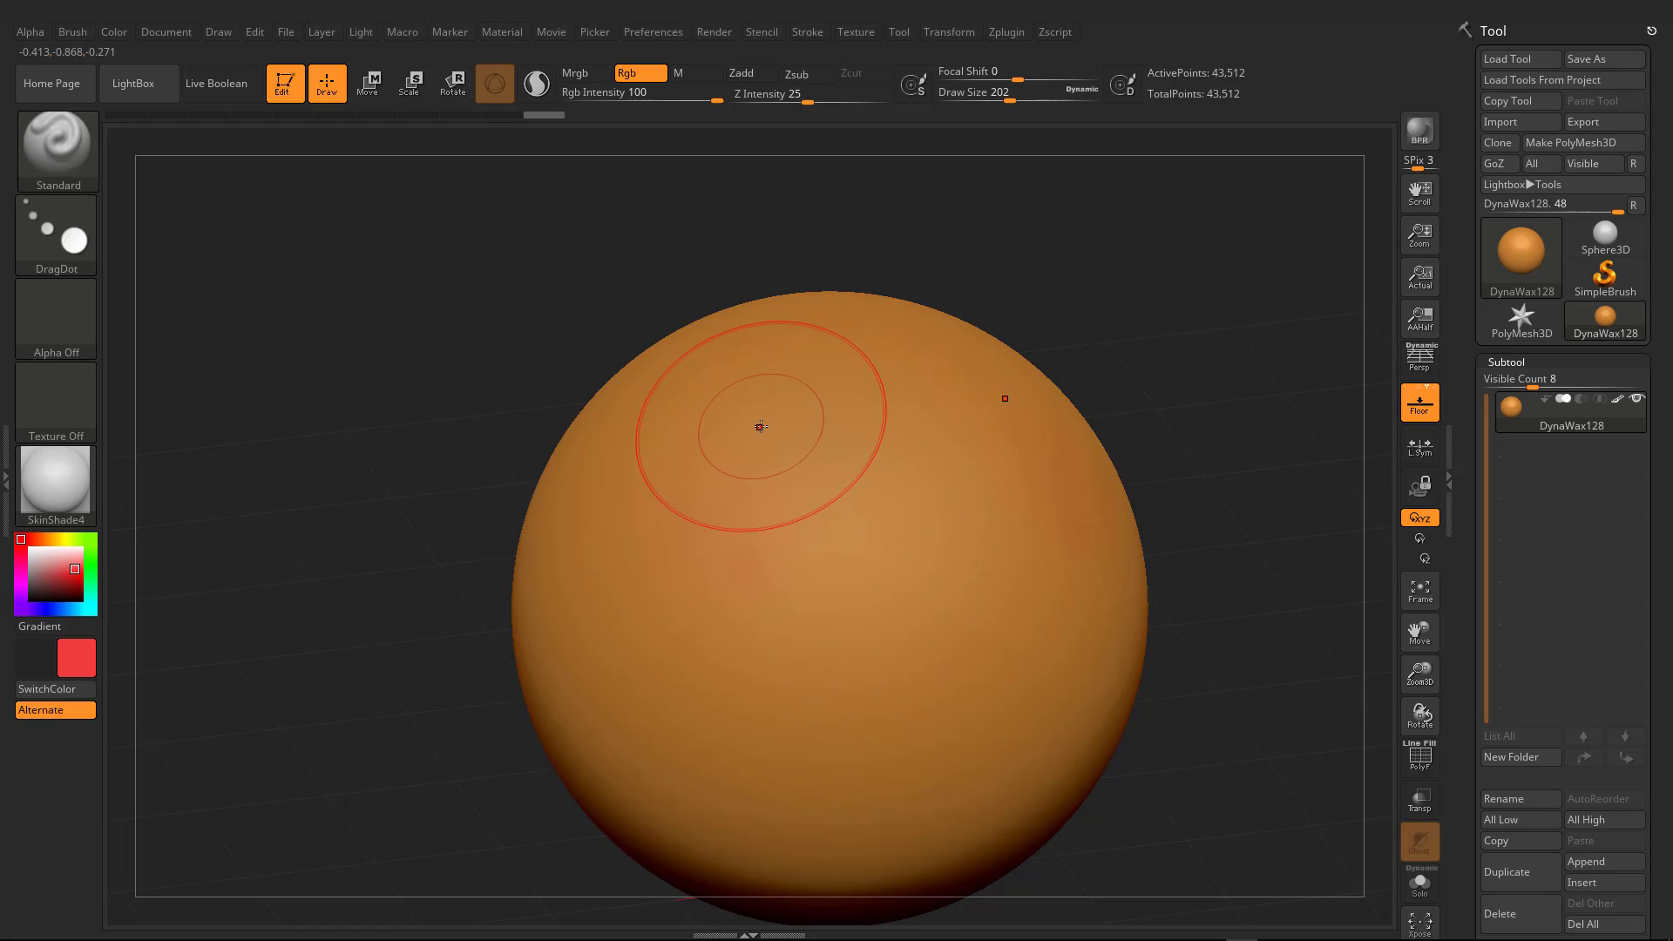
mouse_move(749, 440)
left_mouse_down()
mouse_move(755, 523)
mouse_move(731, 514)
mouse_move(767, 558)
mouse_move(810, 523)
mouse_move(629, 480)
mouse_move(610, 540)
mouse_move(676, 614)
mouse_move(720, 447)
mouse_move(589, 596)
mouse_move(392, 427)
mouse_move(22, 287)
mouse_move(52, 283)
mouse_move(784, 578)
mouse_move(841, 461)
mouse_move(672, 598)
mouse_move(691, 633)
left_mouse_up()
right_click_drag(1012, 686, 979, 703)
key("ctrl+z")
mouse_move(804, 589)
left_mouse_down()
mouse_move(869, 672)
mouse_move(672, 467)
mouse_move(712, 630)
left_mouse_up()
right_click_drag(872, 660, 887, 665)
key("ctrl+z")
Step: Change the Standard brush's stroke type to DragRect
left_click(65, 252)
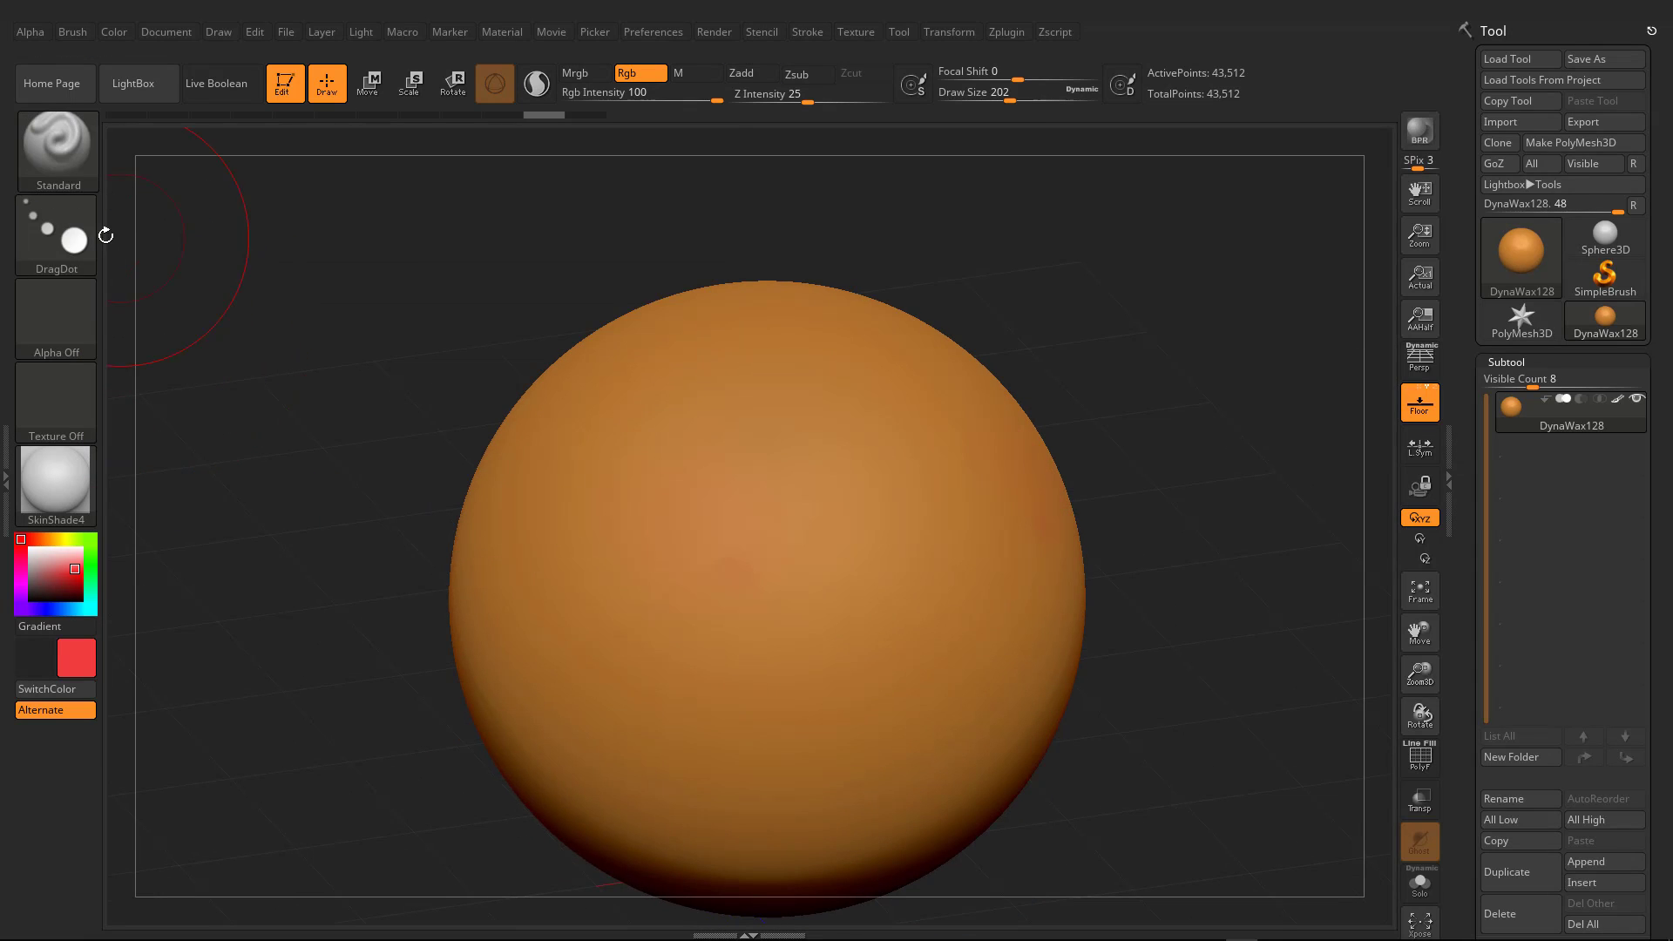
left_click(66, 237)
left_click(243, 252)
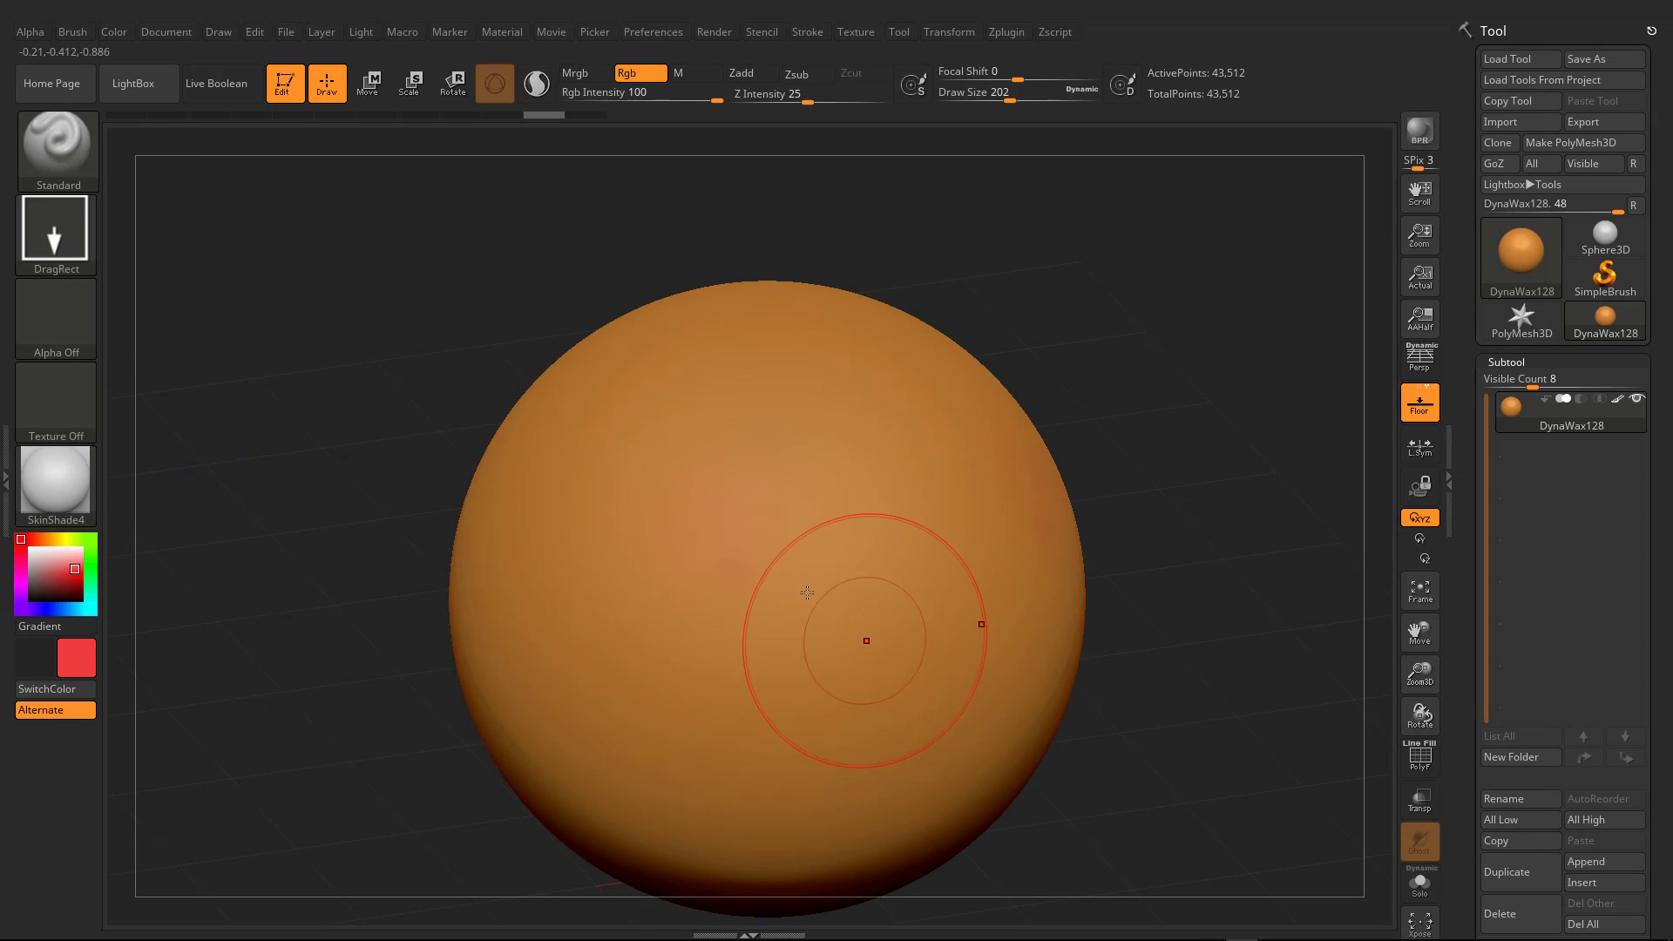
Step: Try pulling out red spots of different sizes on the sphere's front, and undo them
left_click_drag(698, 541, 780, 689)
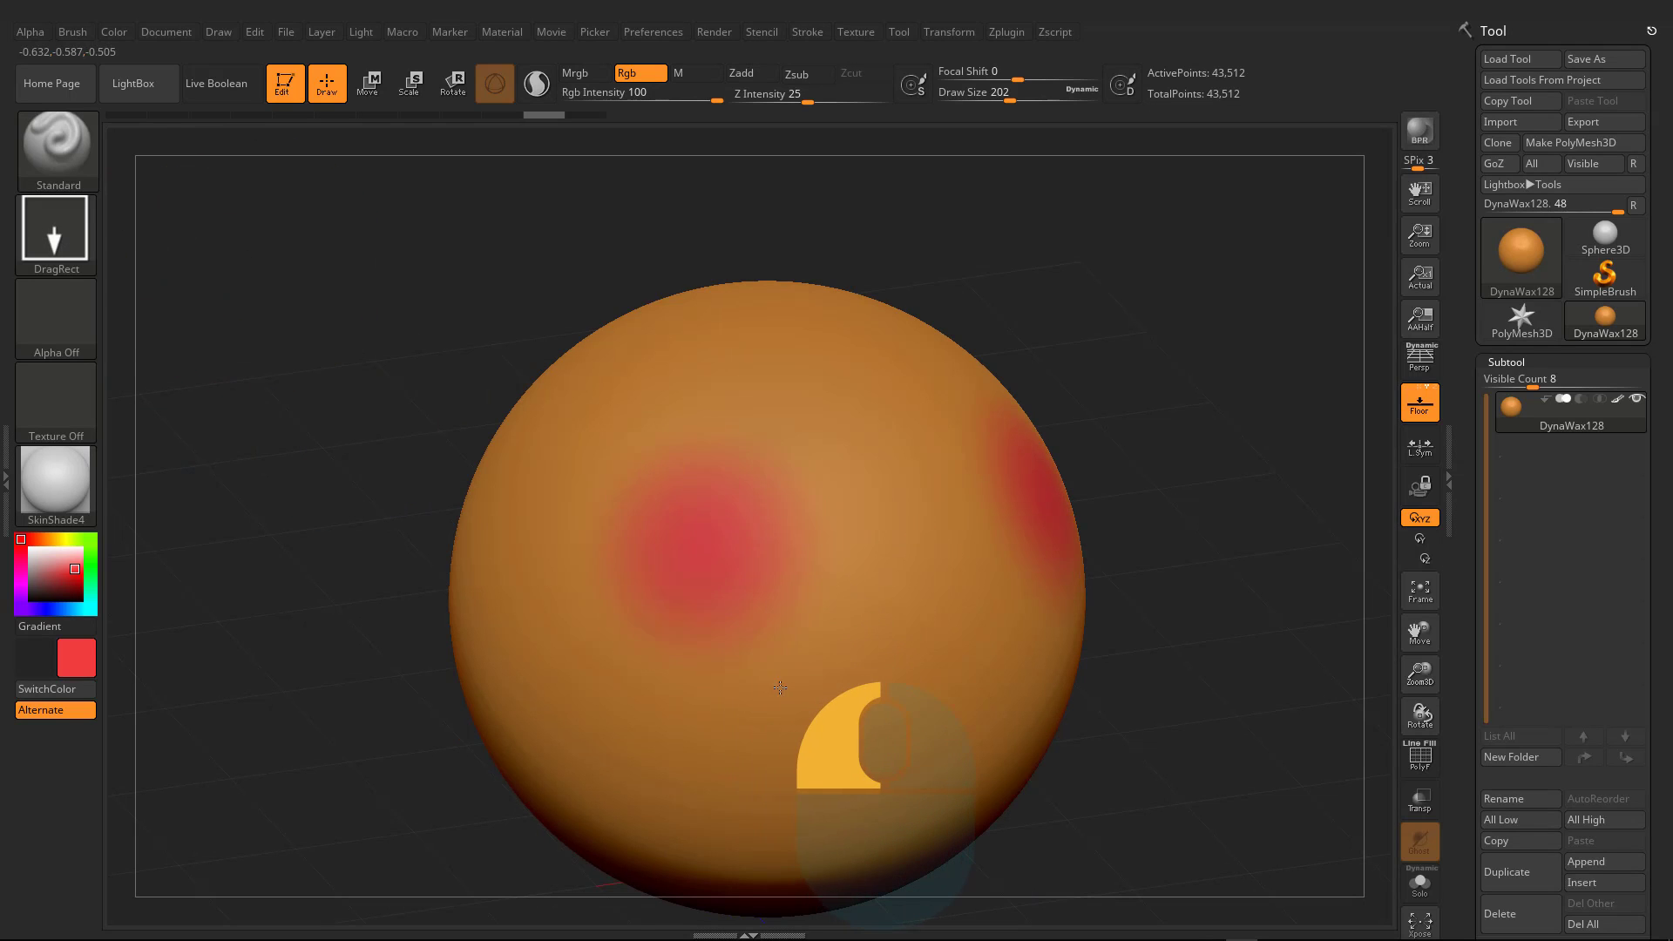
right_click_drag(864, 721, 762, 692)
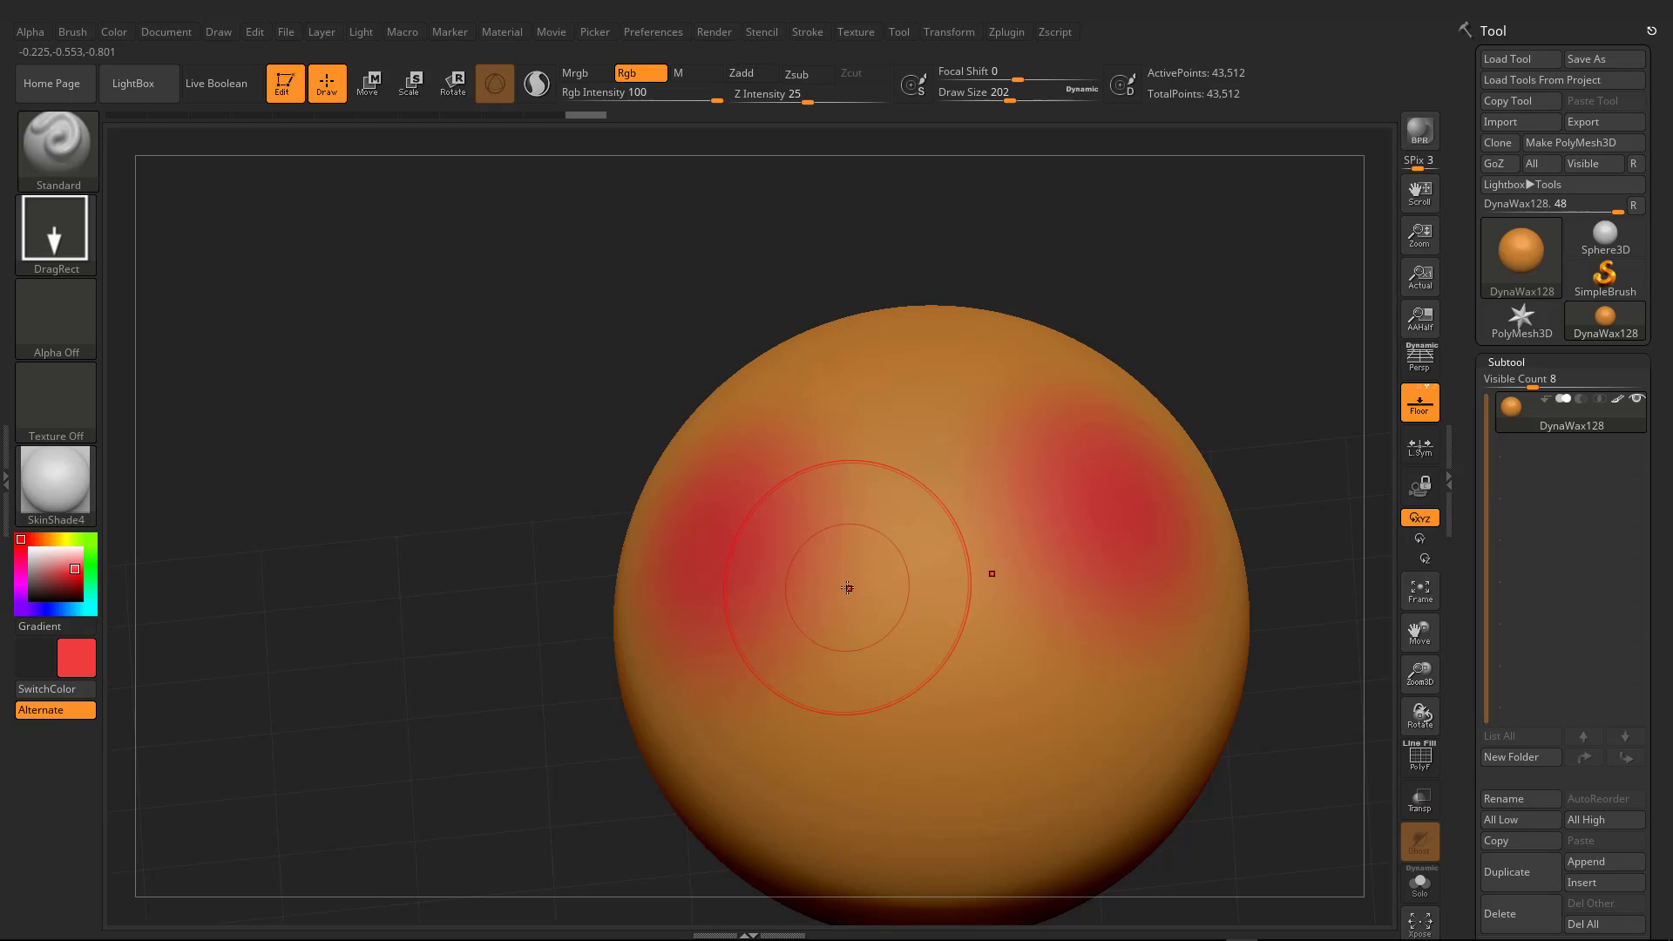
mouse_move(851, 593)
right_mouse_down()
mouse_move(871, 599)
mouse_move(745, 576)
mouse_move(903, 617)
mouse_move(865, 601)
mouse_move(865, 619)
mouse_move(913, 617)
mouse_move(939, 597)
mouse_move(921, 579)
mouse_move(890, 608)
mouse_move(832, 562)
mouse_move(870, 622)
mouse_move(947, 610)
mouse_move(860, 623)
mouse_move(873, 694)
mouse_move(859, 623)
mouse_move(889, 625)
mouse_move(860, 566)
mouse_move(895, 623)
right_mouse_up()
key("ctrl+z")
right_click_drag(910, 649, 848, 579, "alt")
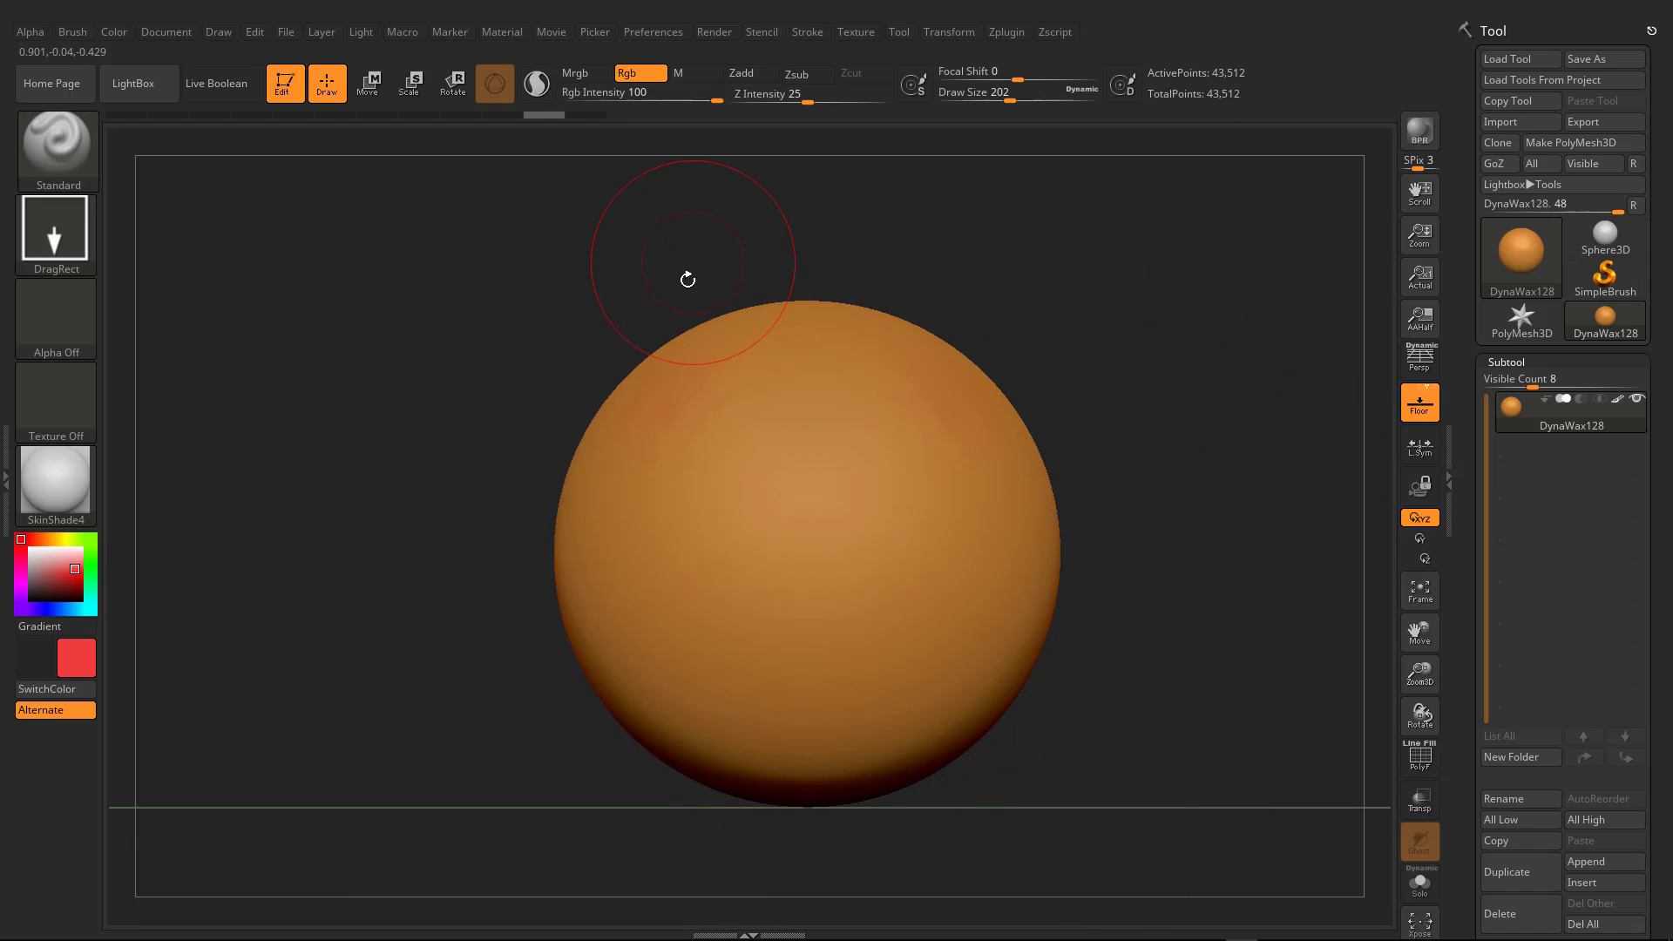
Step: Toggle perspective distortion on and off to compare how the sphere is displayed
left_click(1420, 359)
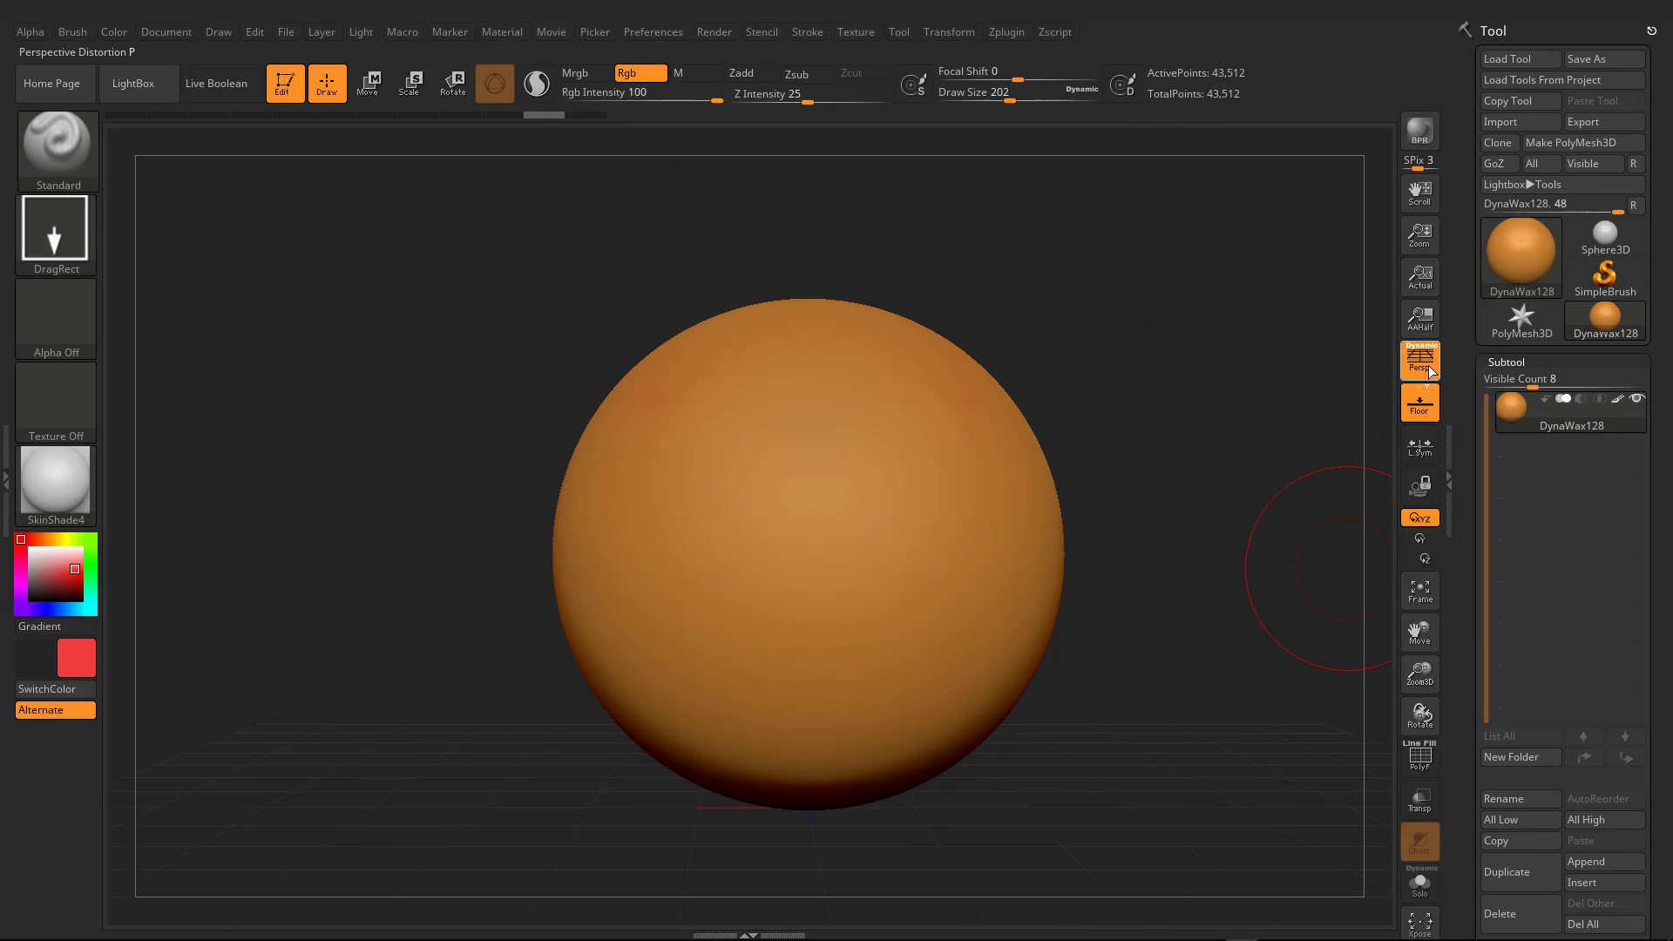
left_click(1428, 371)
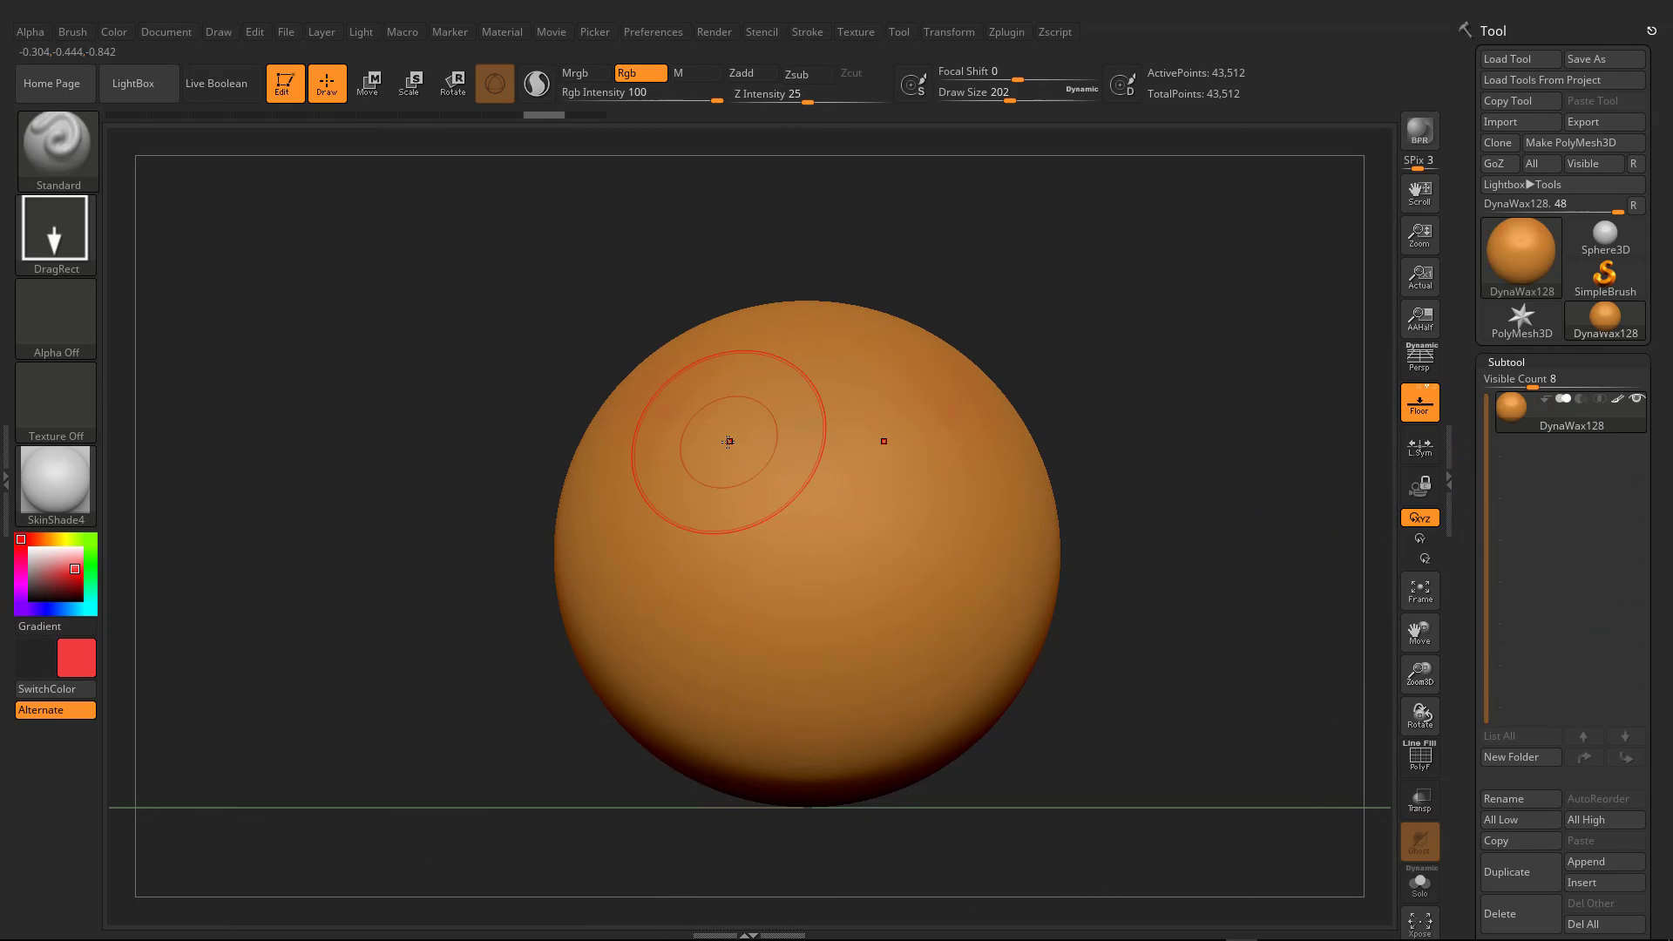
left_click(1433, 381)
left_click(1433, 381)
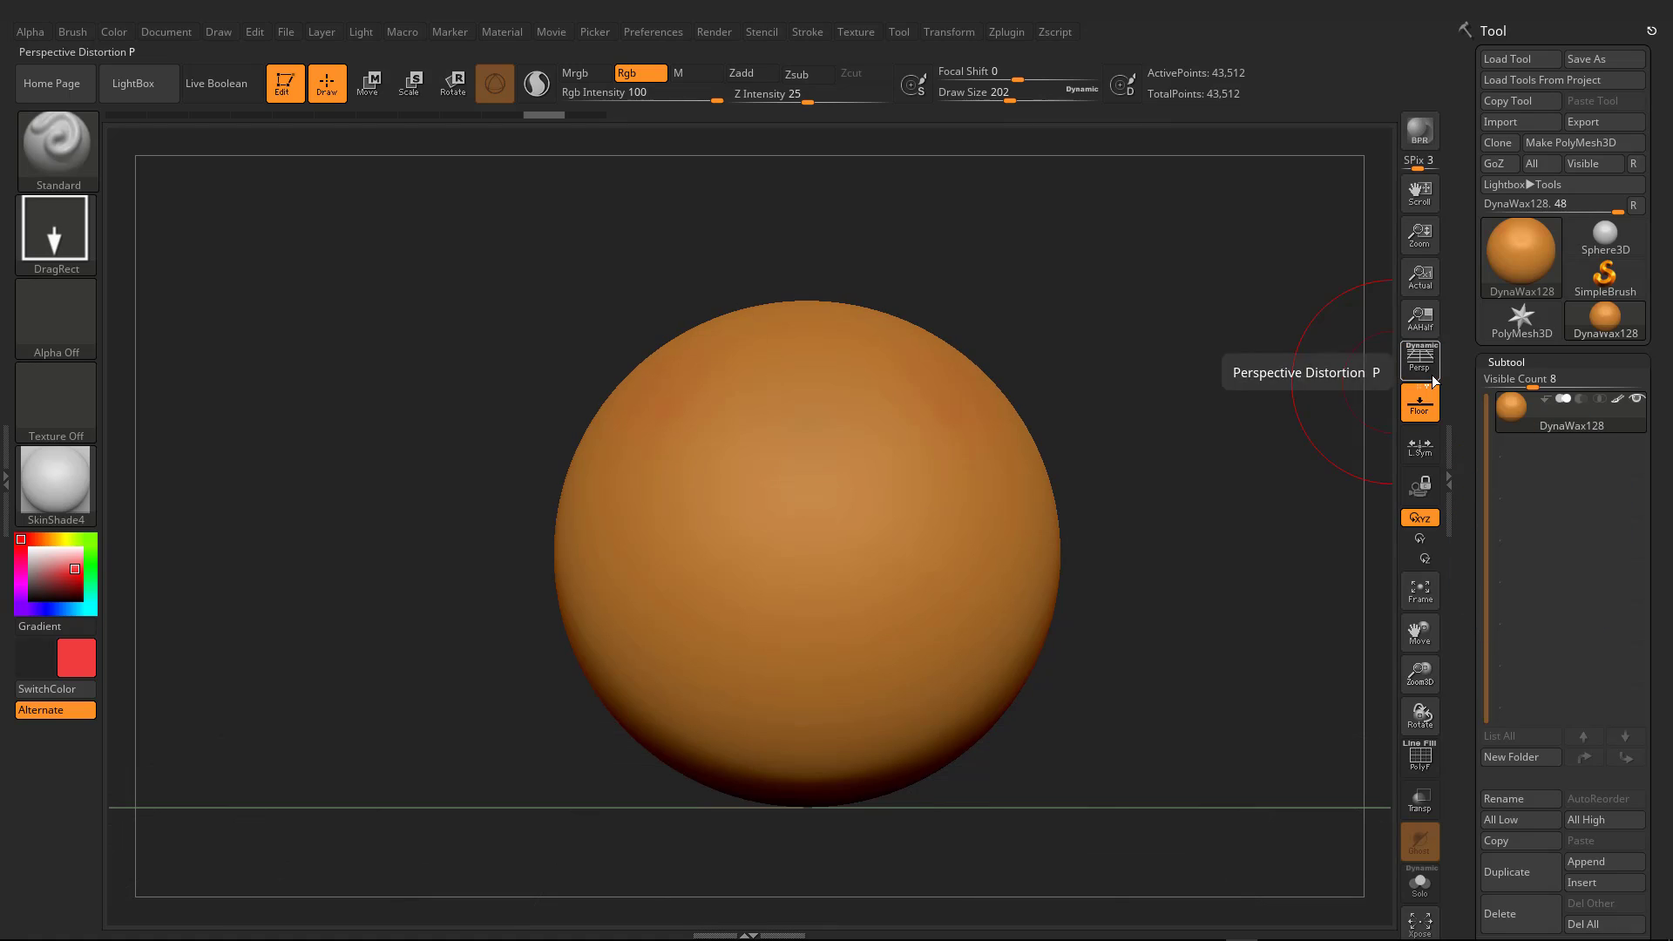
Step: Paint large symmetrical red spots on both upper sides of the sphere and one in the lower middle
left_click(642, 417)
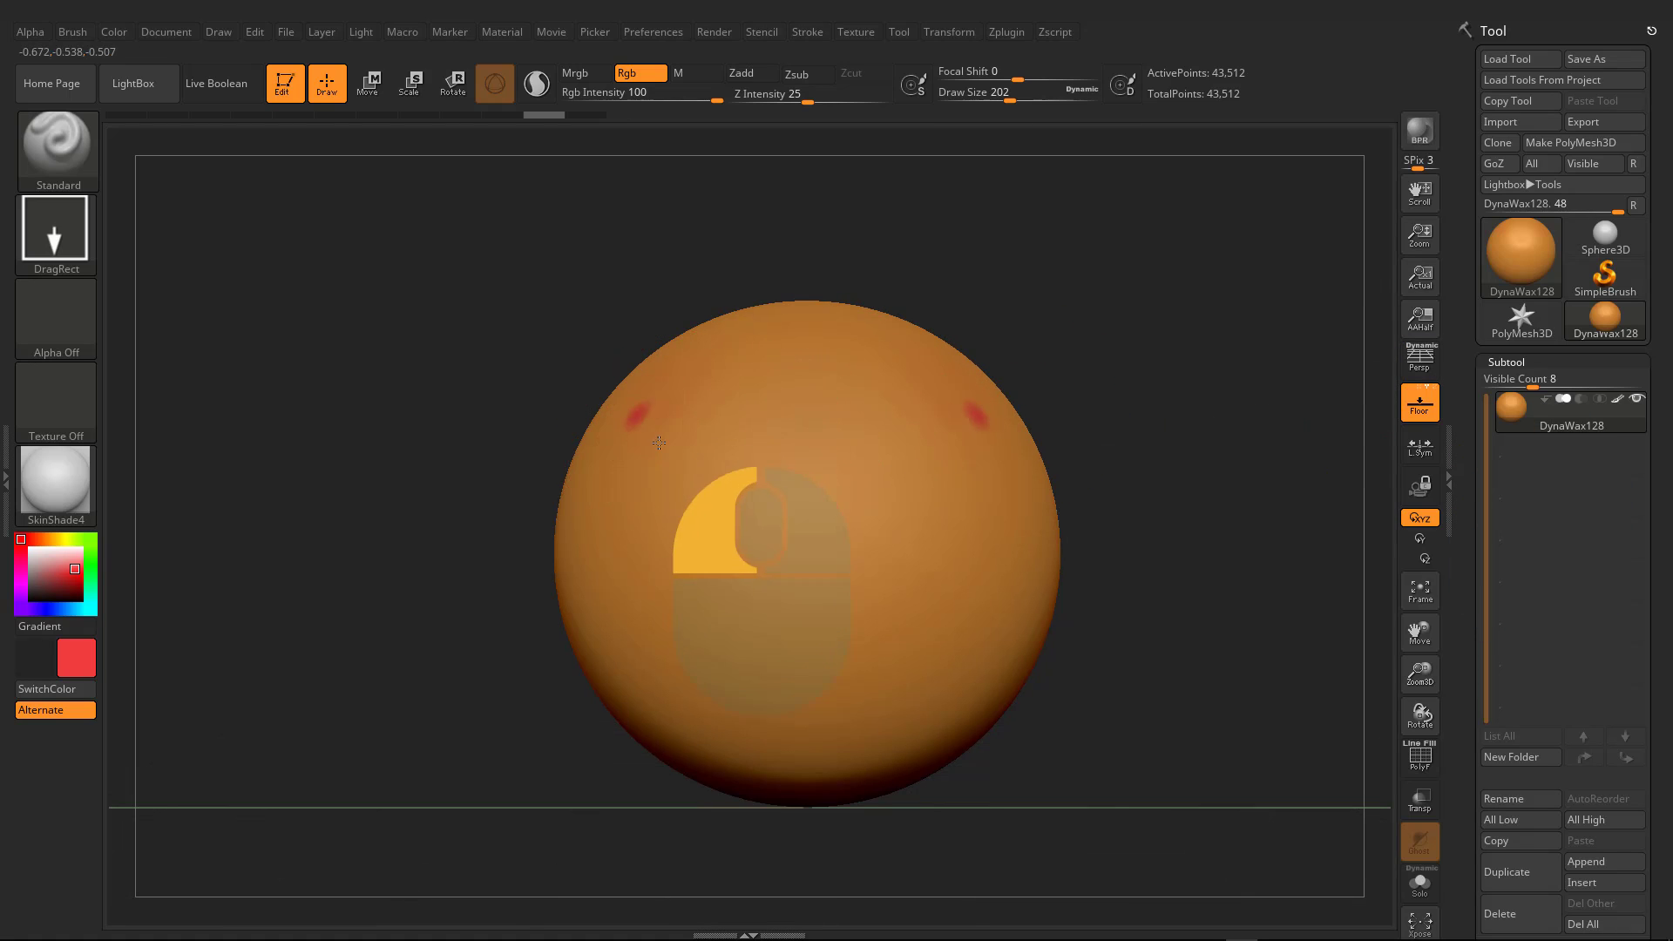
left_click(730, 575)
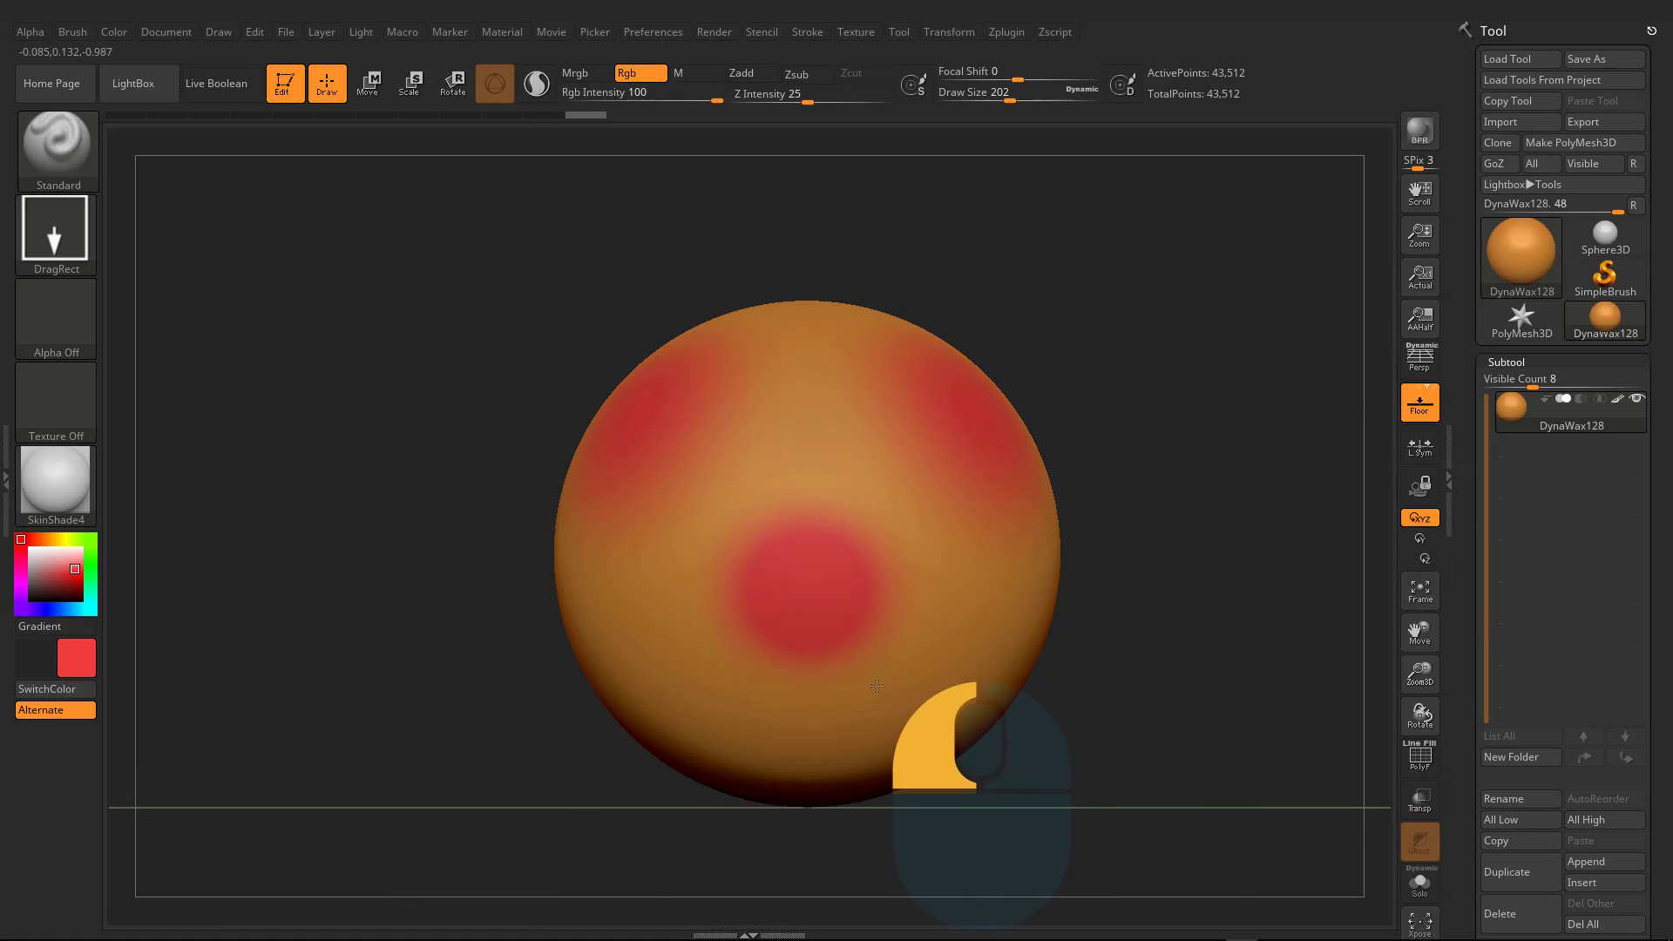
right_click_drag(885, 541, 892, 650)
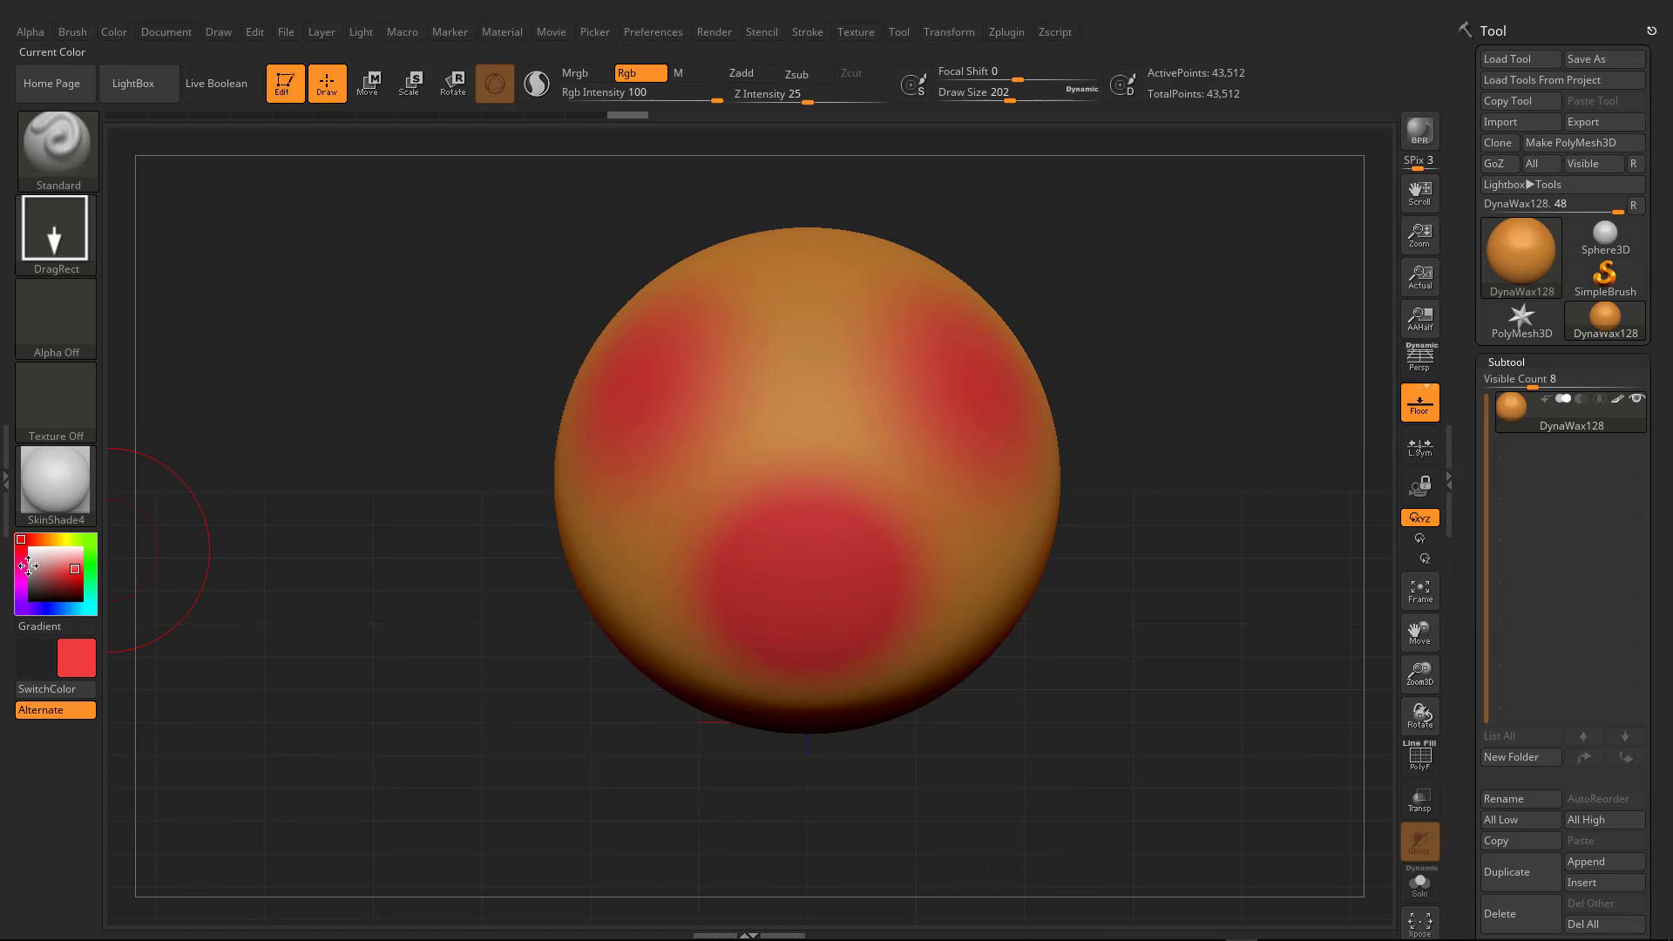
Step: Set the brush color to blue and give the brush the starburst Alpha 34
left_click(54, 609)
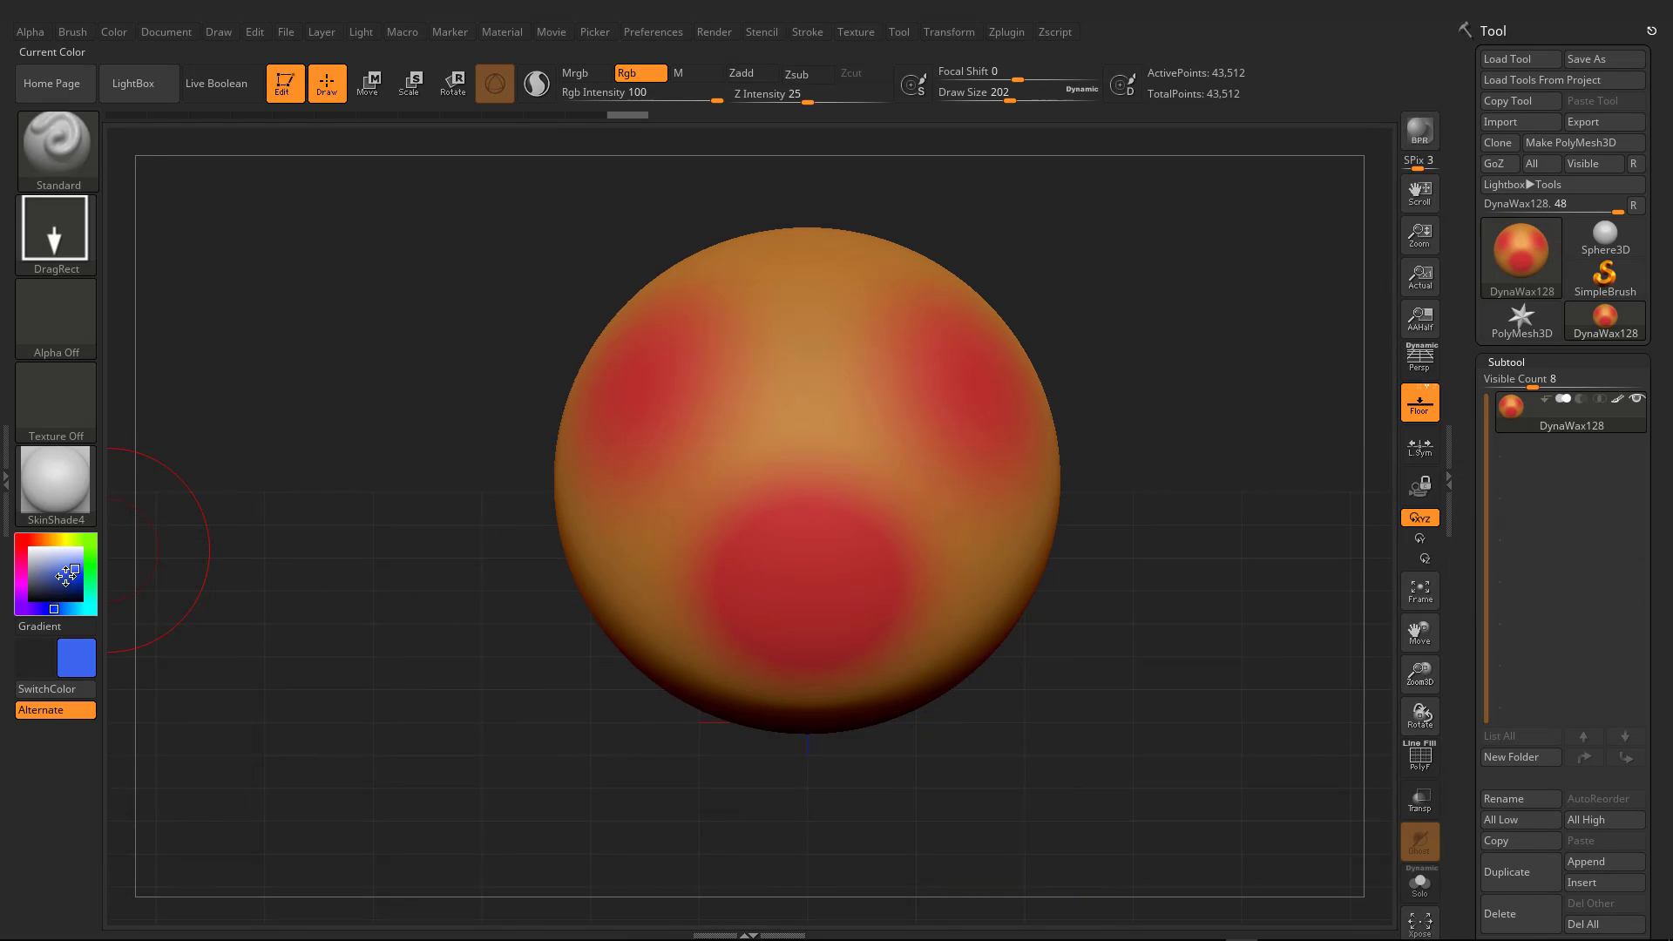
mouse_move(803, 429)
left_mouse_down()
mouse_move(873, 547)
mouse_move(871, 601)
mouse_move(802, 523)
left_mouse_up()
right_click_drag(803, 523, 523, 453)
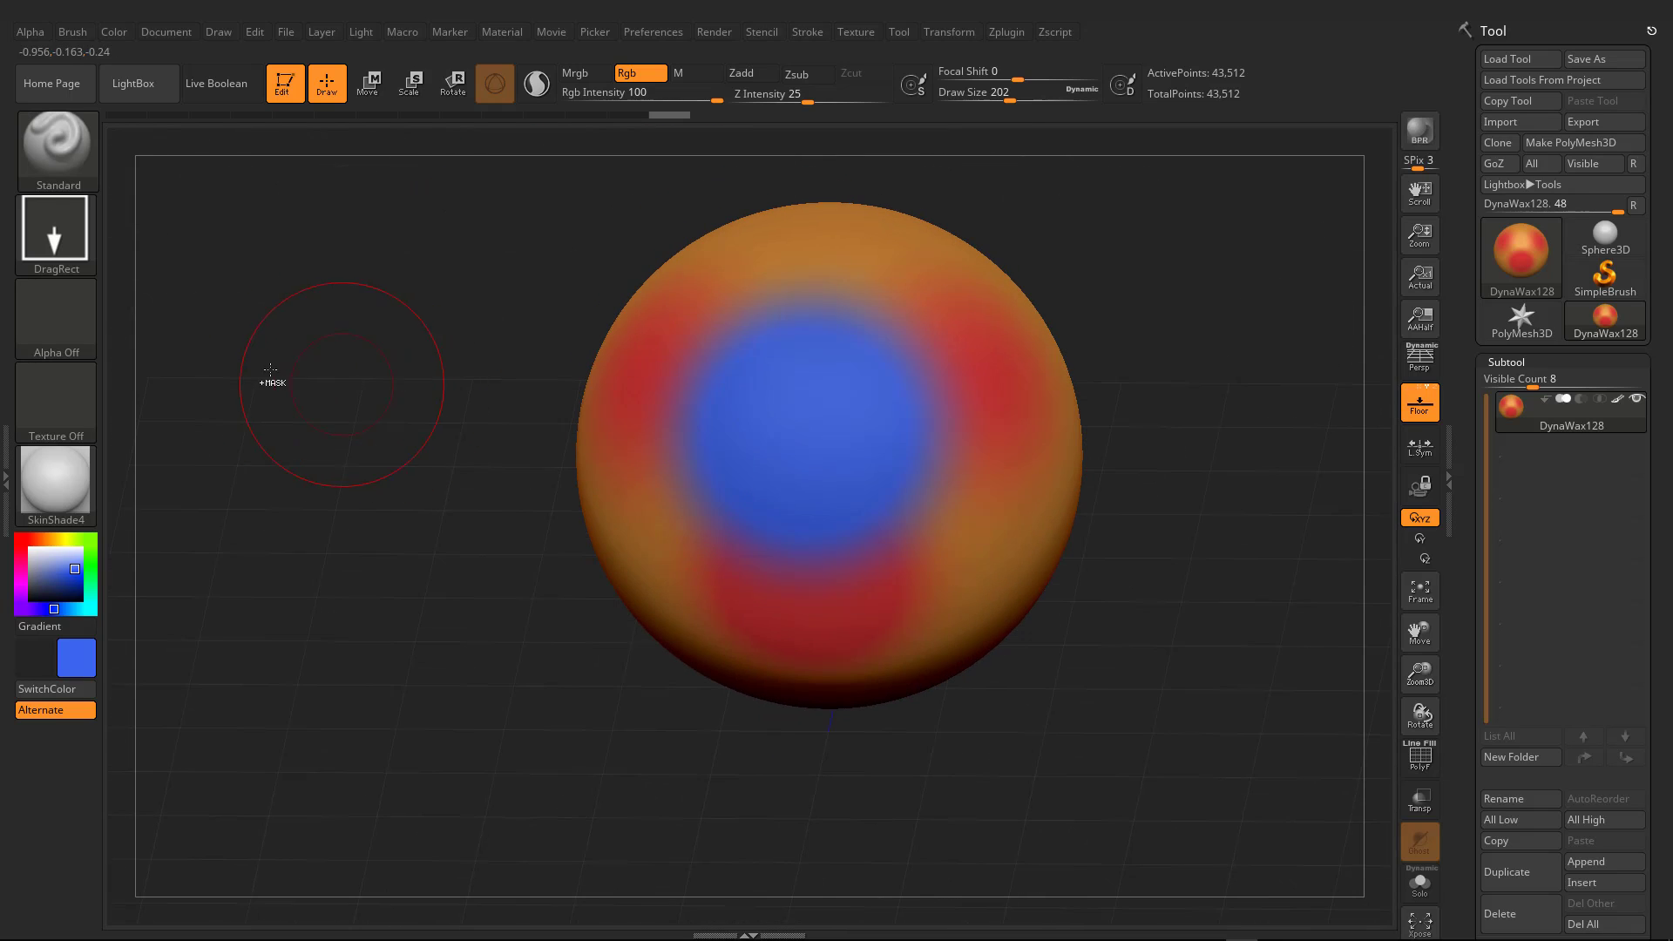
left_click(73, 325)
left_click(327, 572)
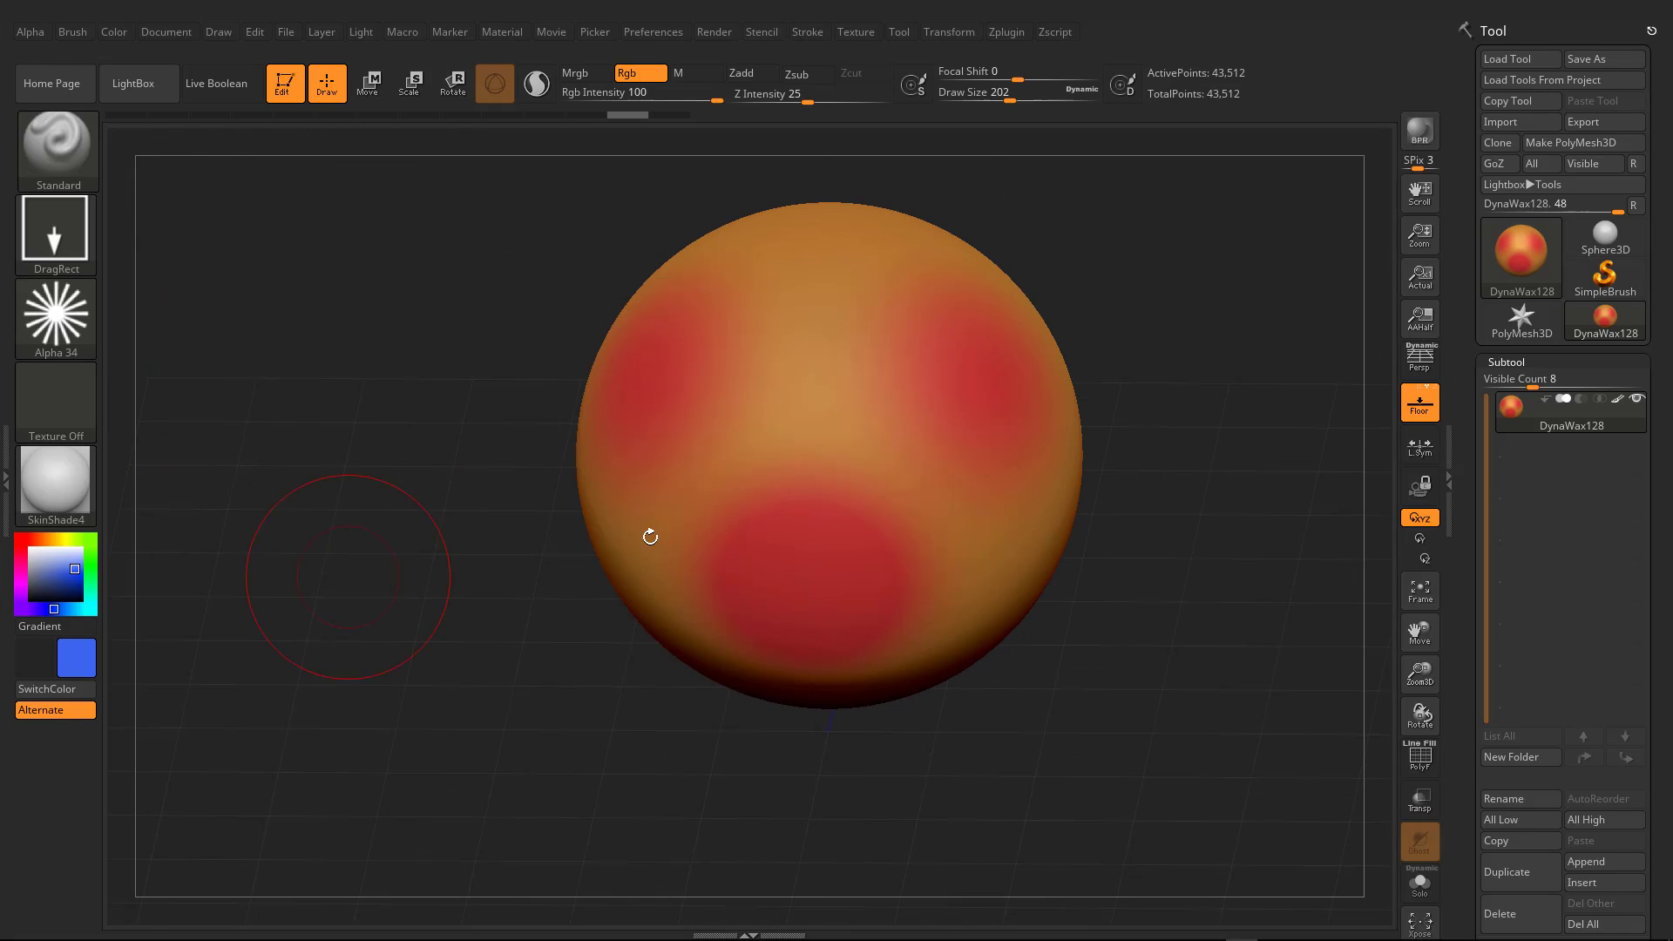
Step: Stamp blue starbursts of different sizes over the sphere, keeping a symmetrical pair between the red spots
left_click_drag(802, 447, 958, 618)
right_click_drag(718, 453, 789, 481)
right_click_drag(789, 480, 999, 500, "alt")
left_click_drag(725, 413, 760, 538)
mouse_move(891, 417)
right_mouse_down()
mouse_move(886, 431)
mouse_move(831, 387)
right_mouse_up()
right_click_drag(1042, 261, 862, 423, "alt")
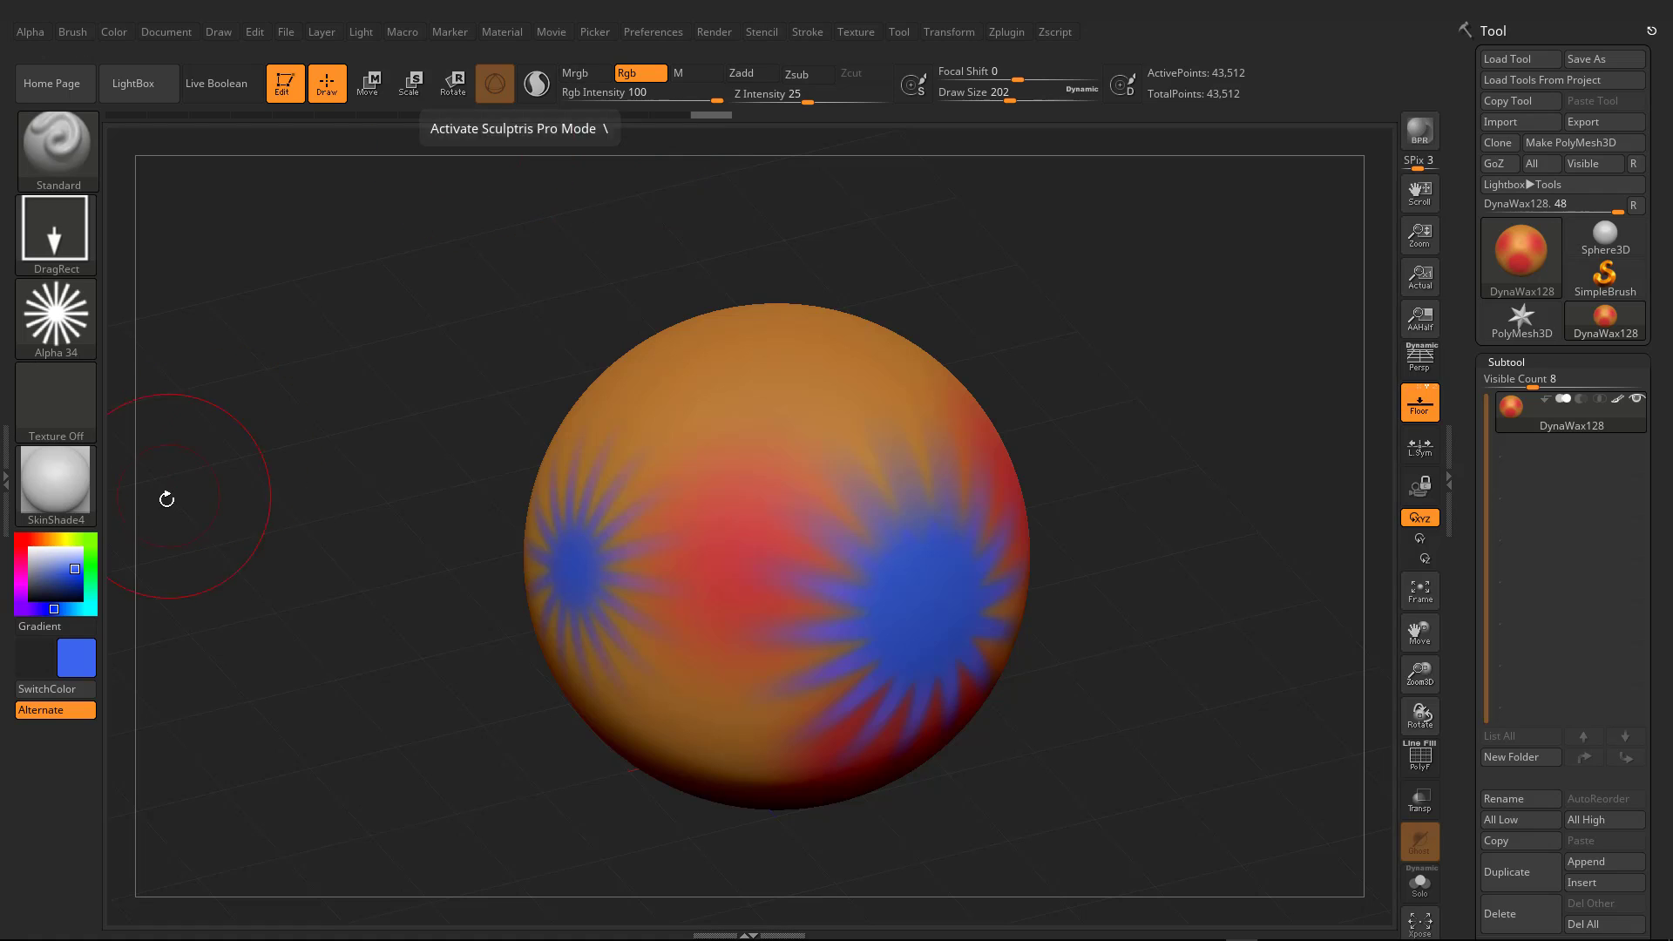
Step: Preview the MatCap Red Wax material on the sphere, and set the material to SkinShade4 from the standard materials
left_click(49, 481)
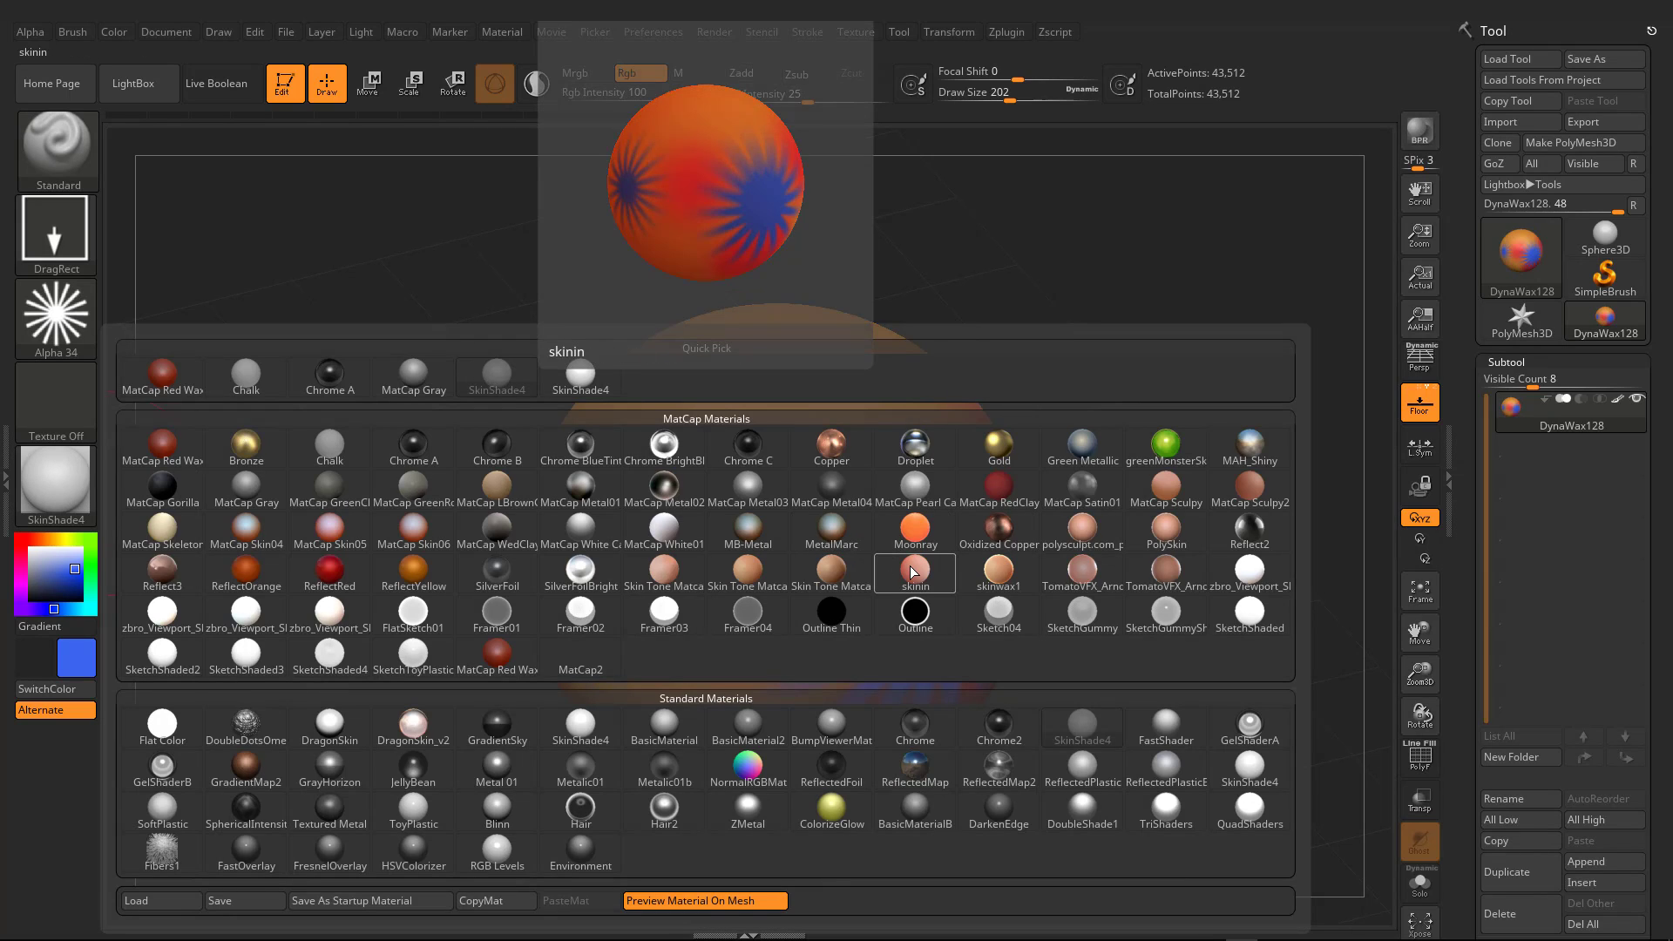
left_click(498, 662)
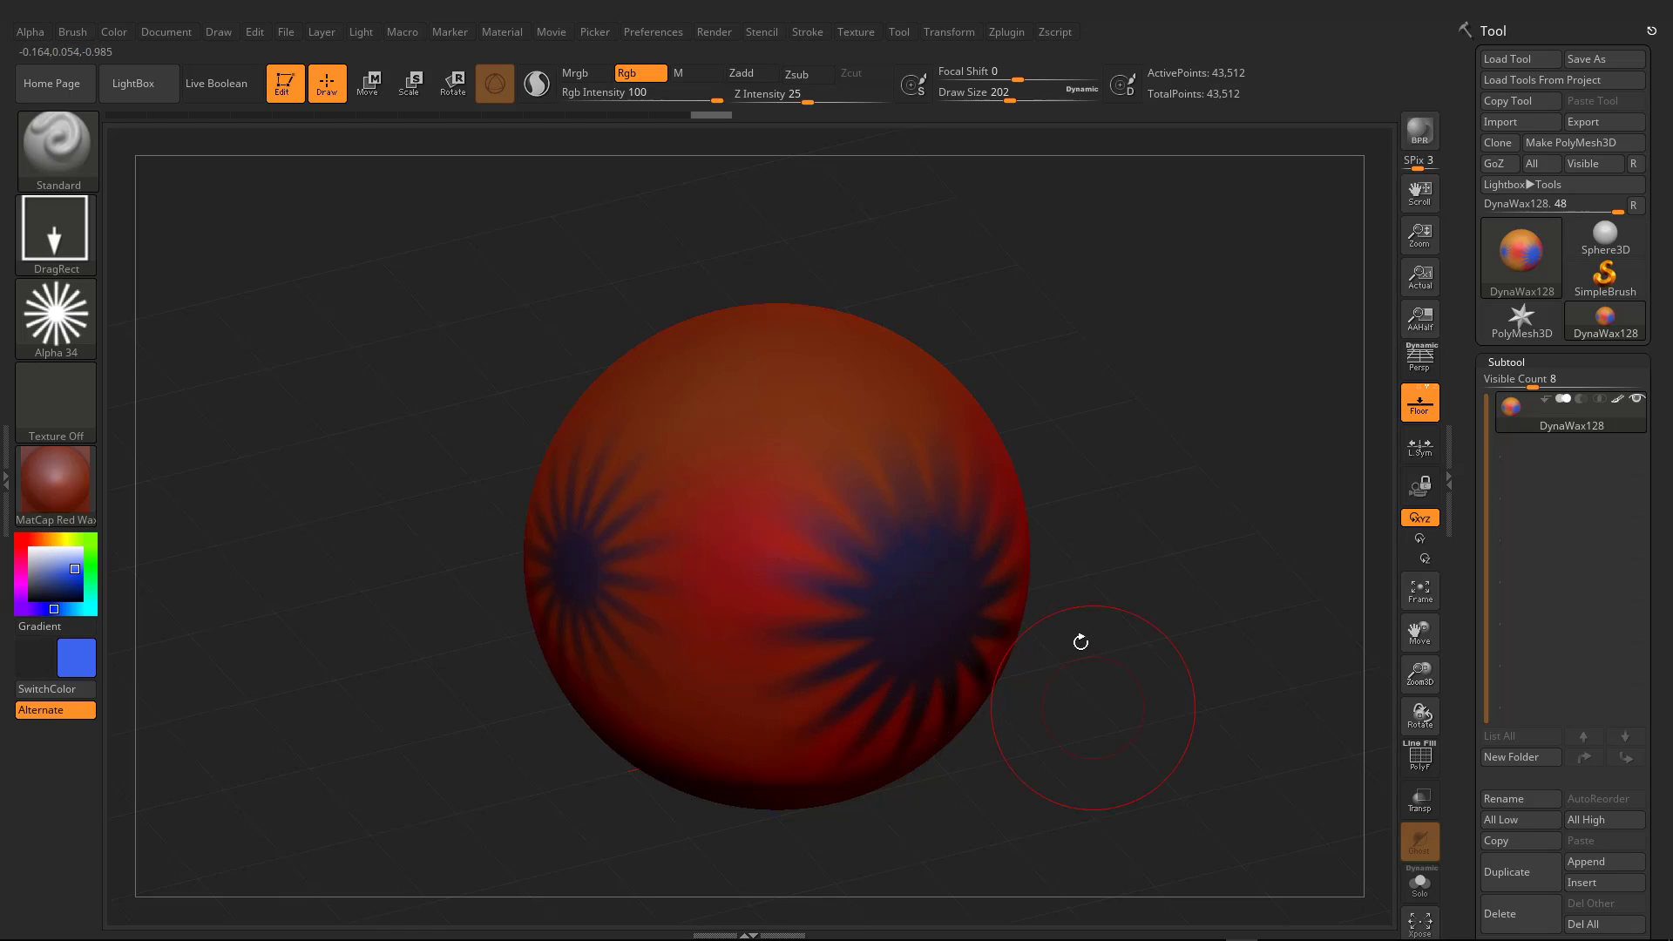
left_click(68, 467)
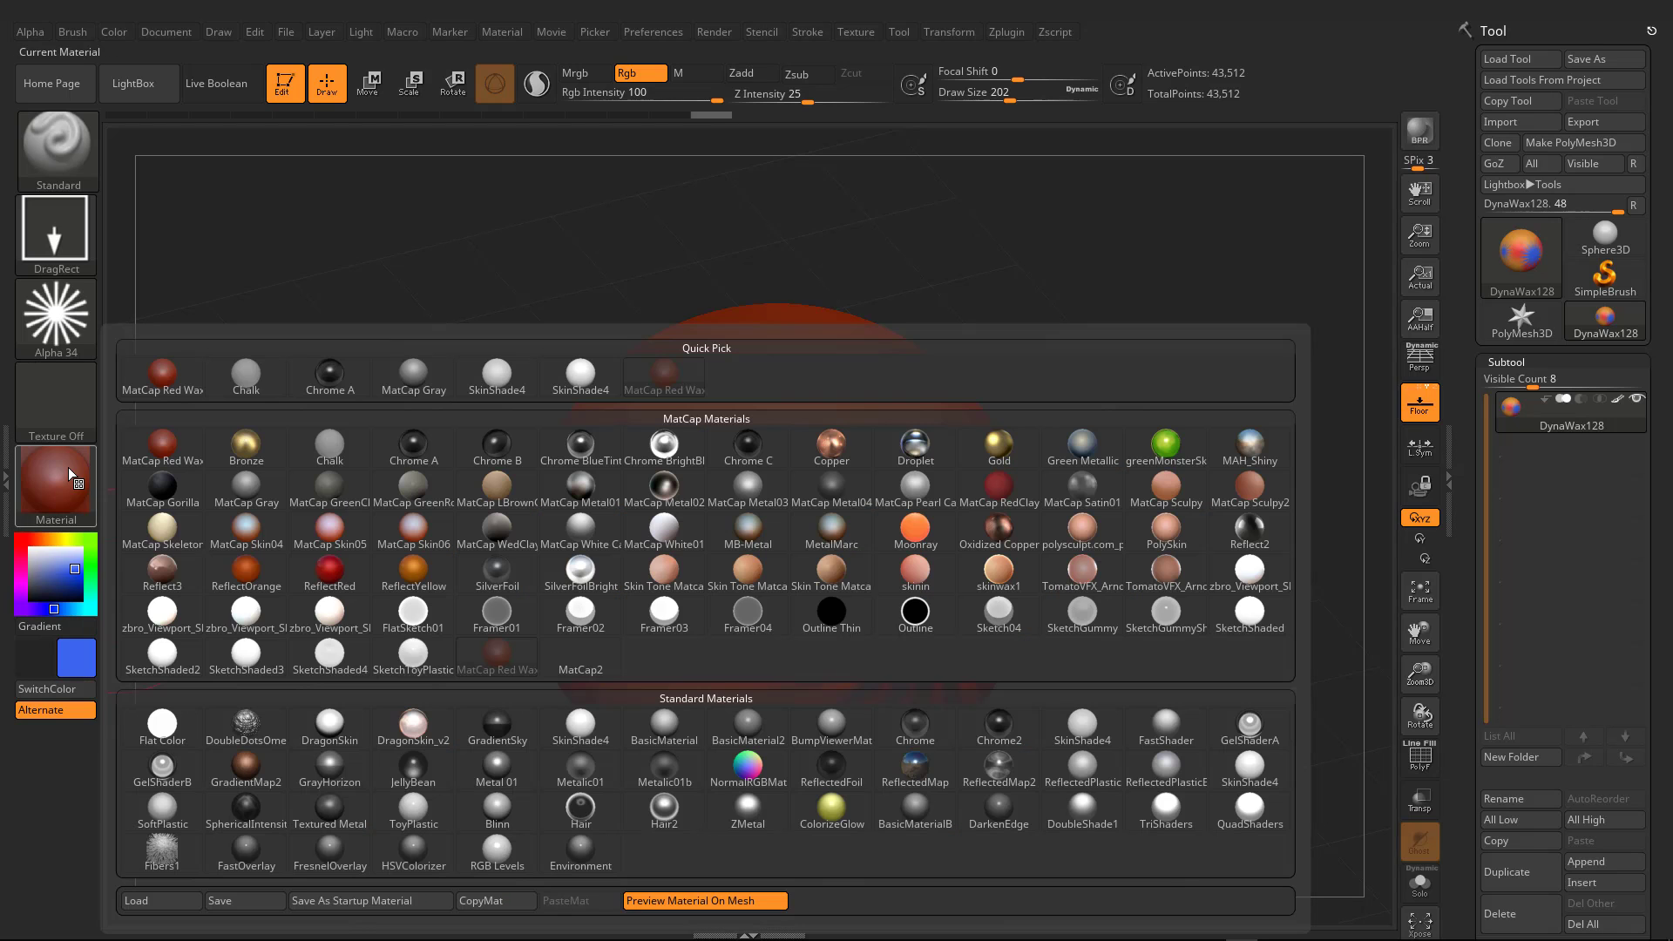
left_click(587, 714)
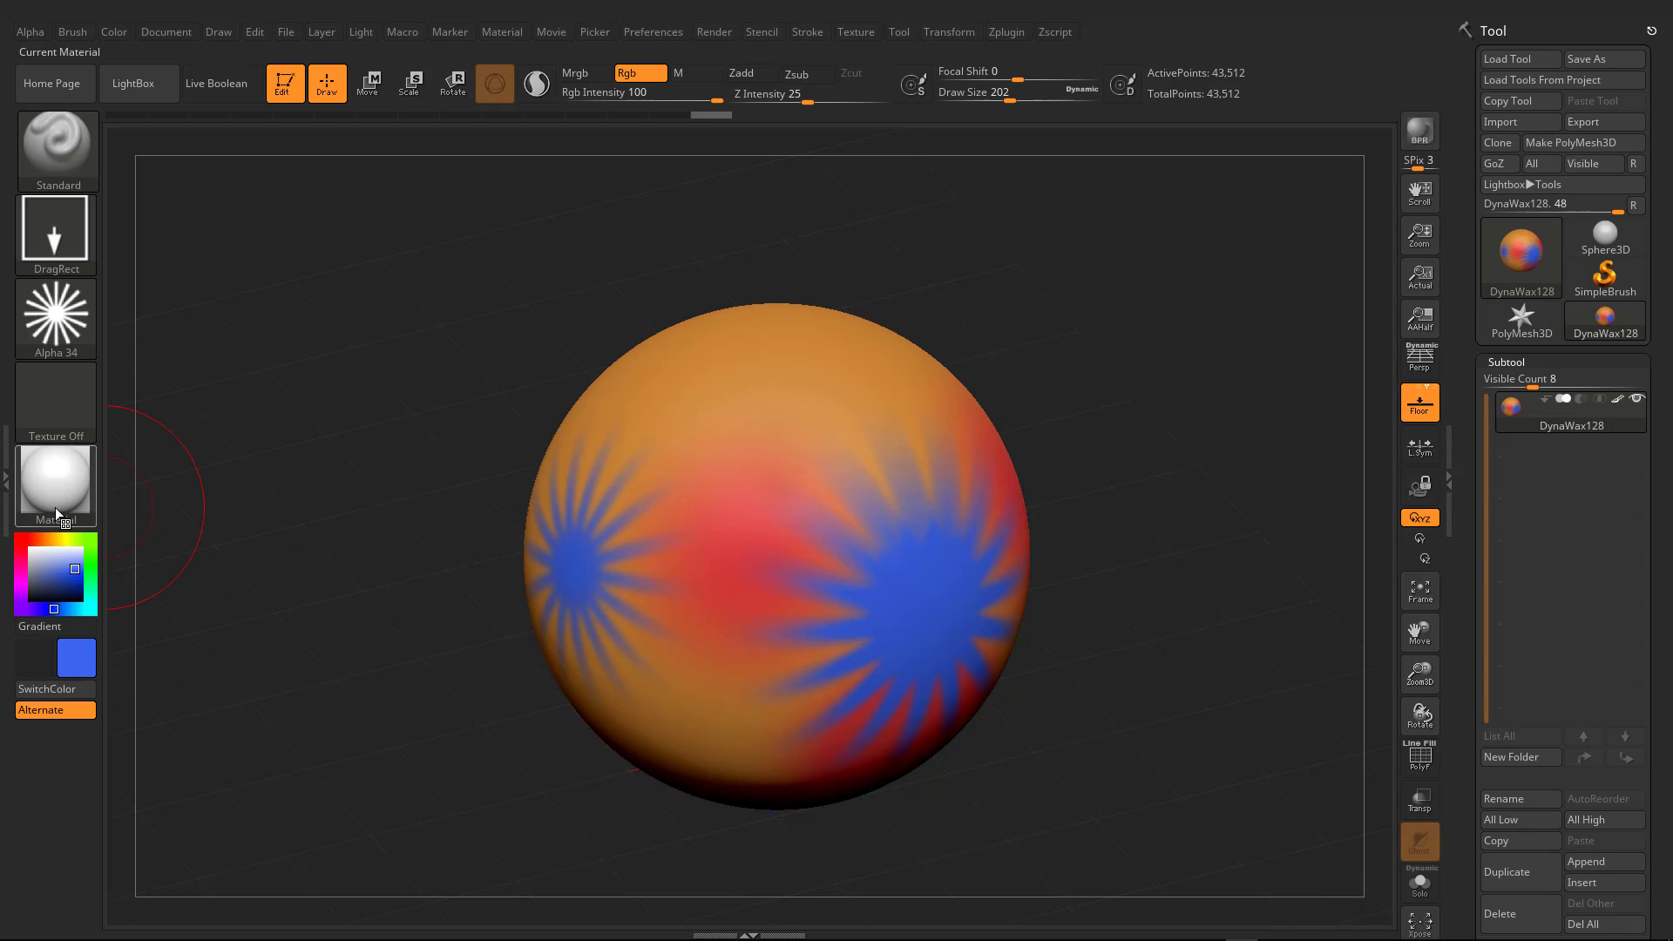
Step: Switch the brush to the material channel only (M) and fill the sphere with the SkinShade4 material
left_click(120, 33)
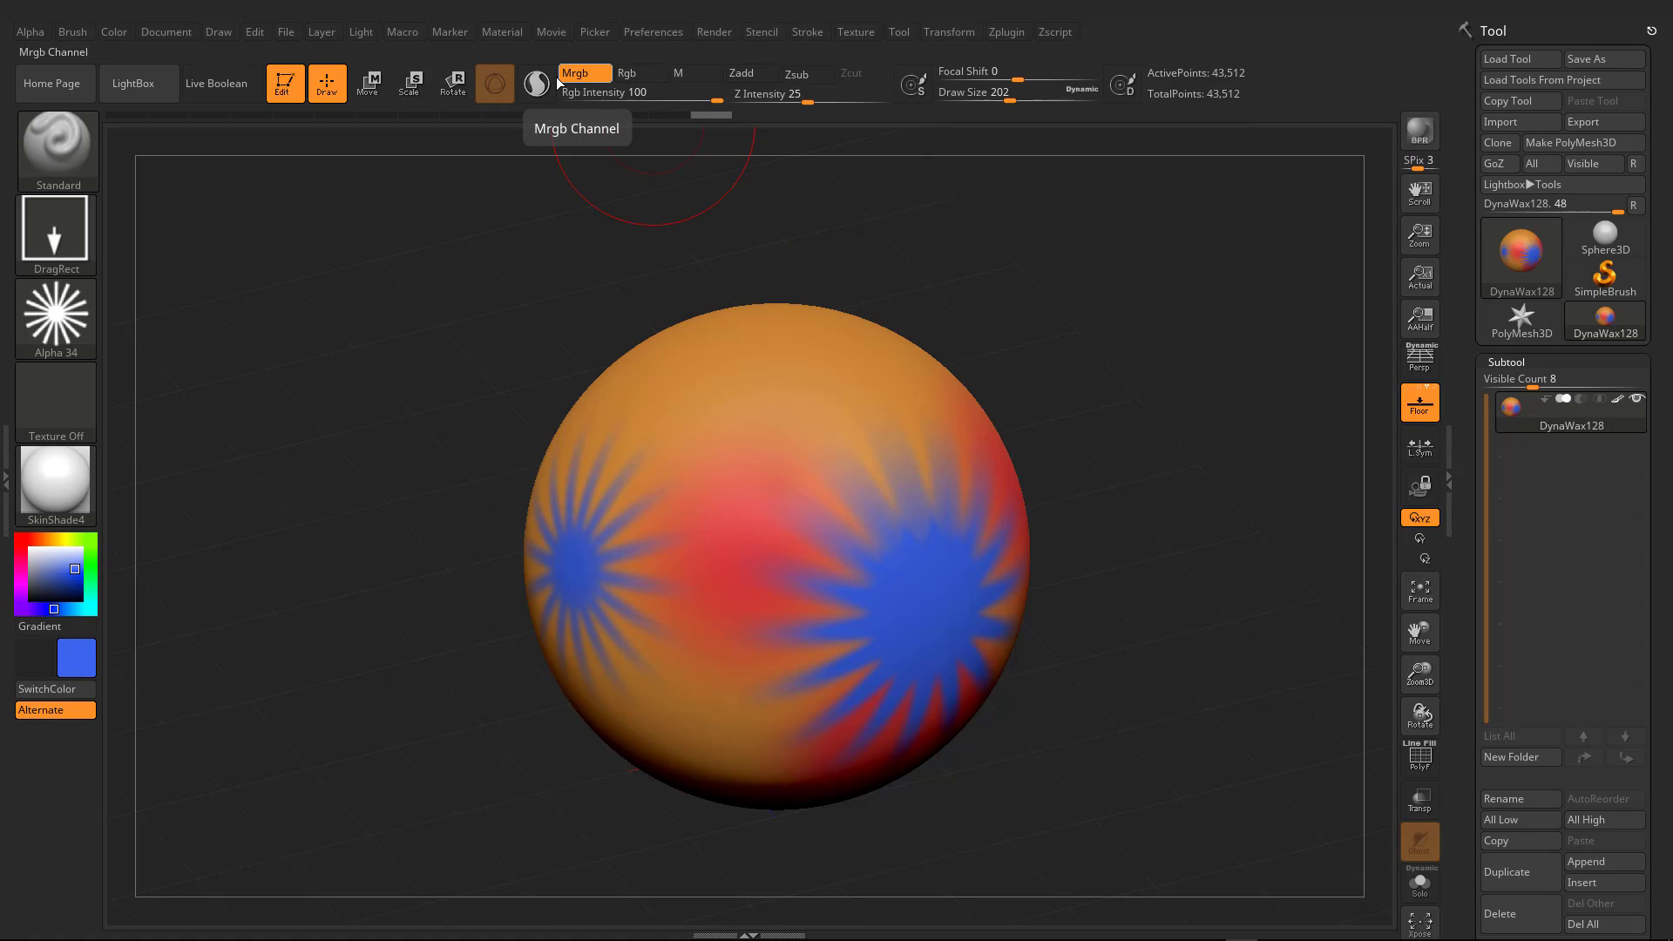
left_click(673, 75)
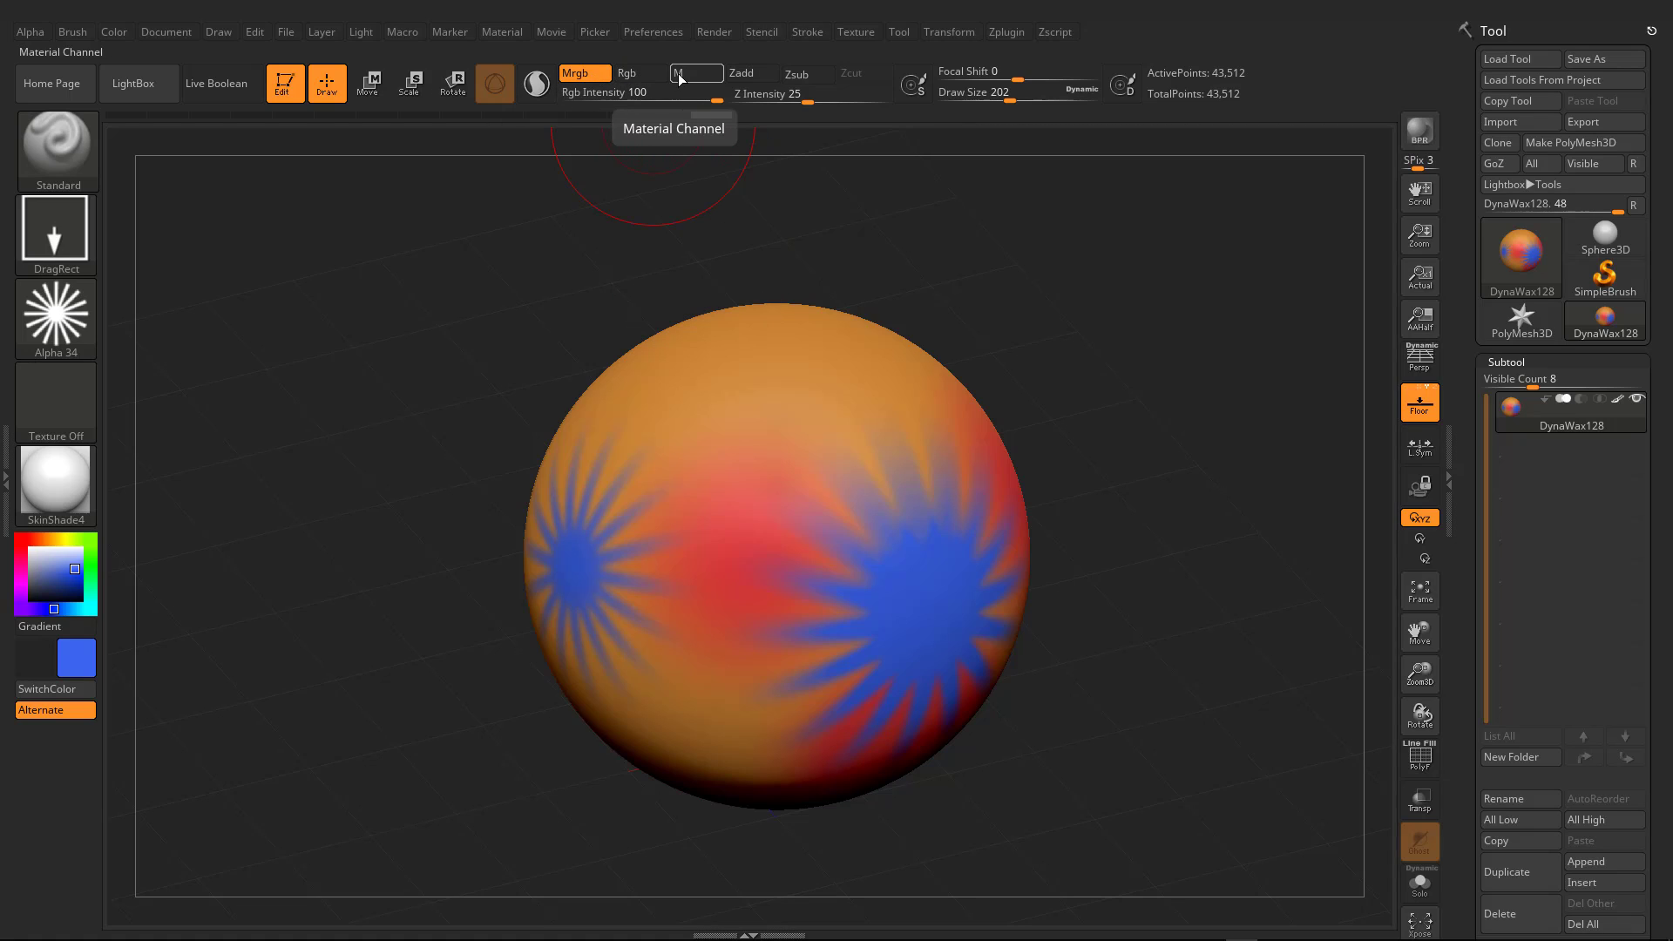
left_click(120, 32)
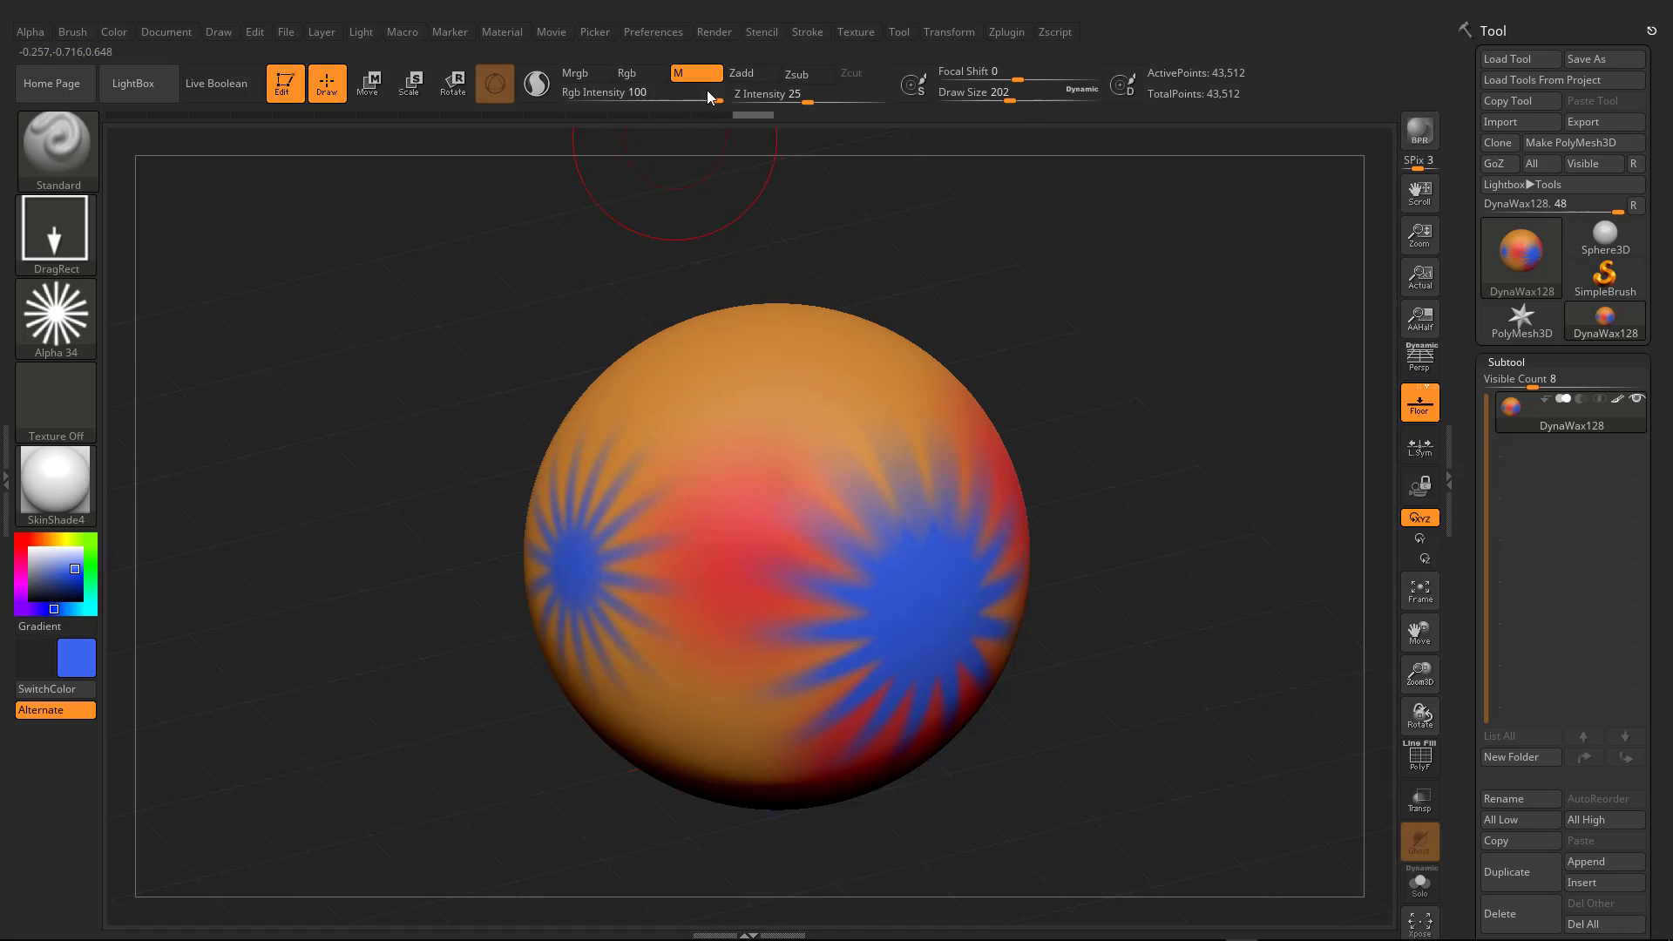
Step: Choose ReflectedMap from the standard materials as the current material for painting
mouse_move(64, 500)
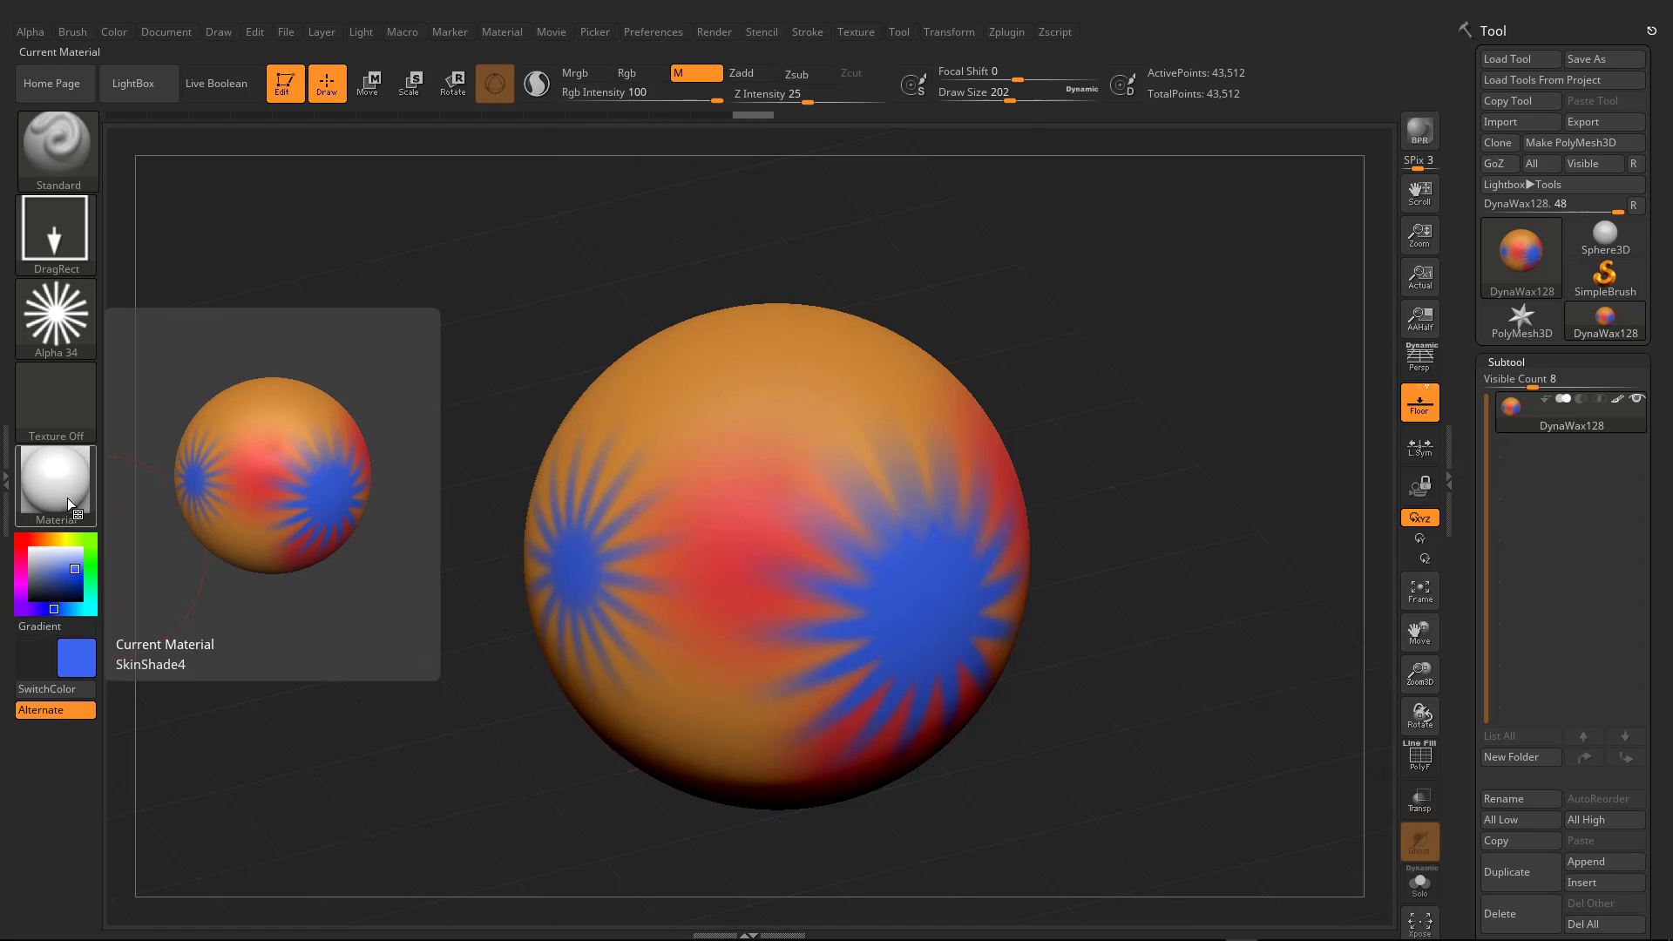
left_click(66, 498)
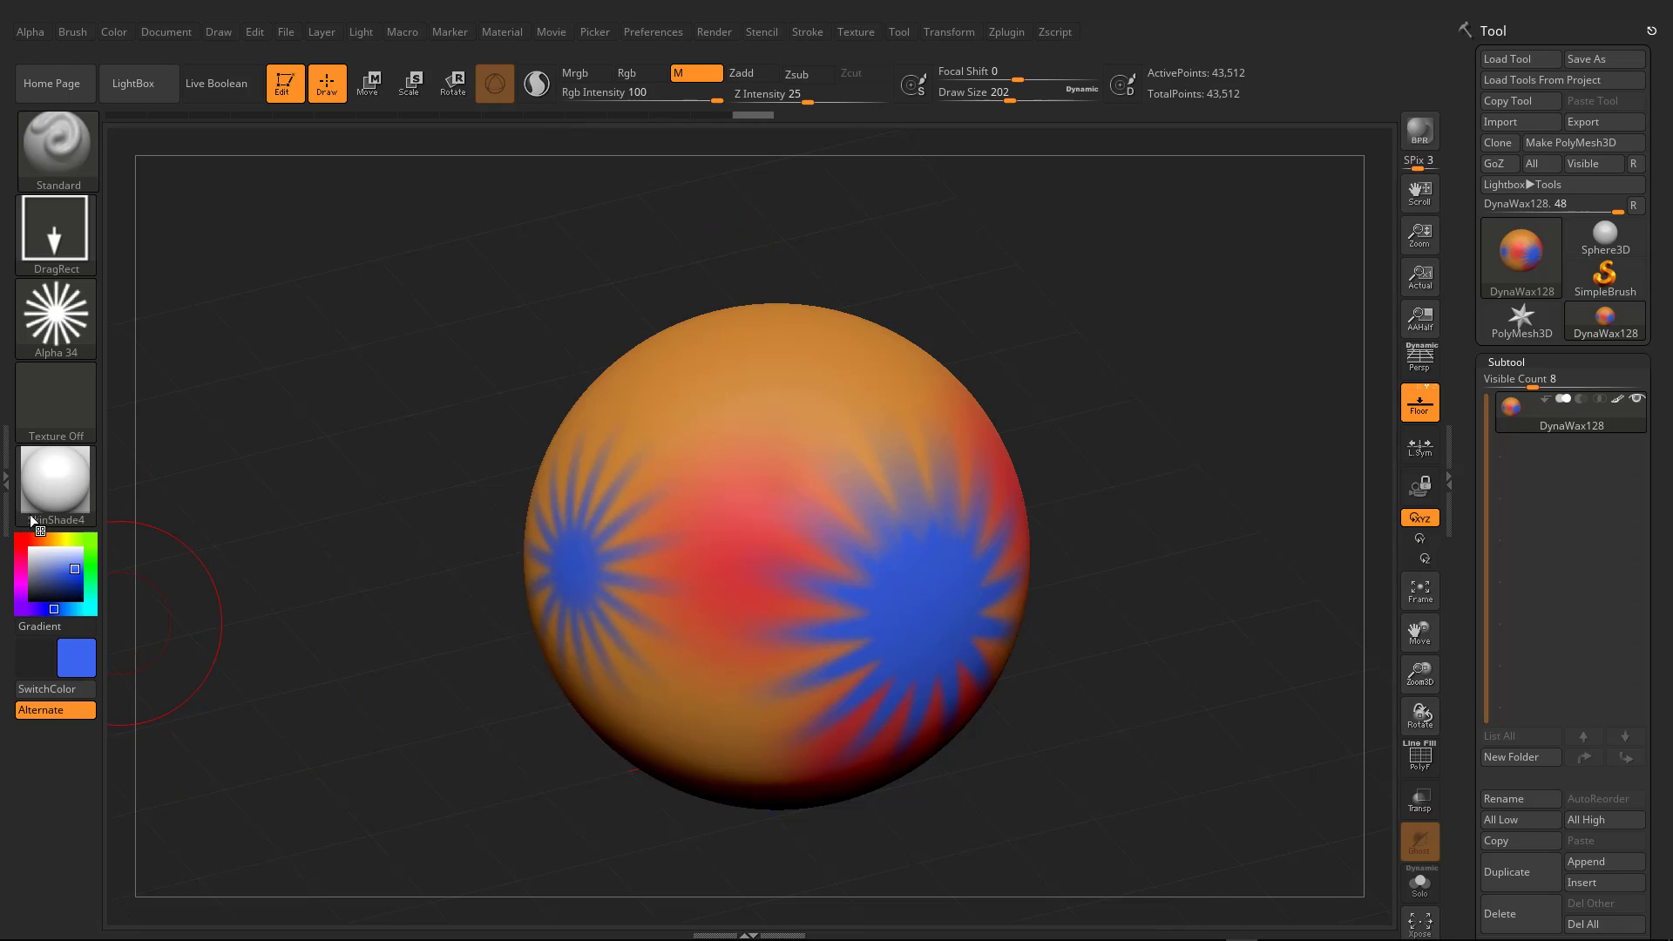
left_click(41, 492)
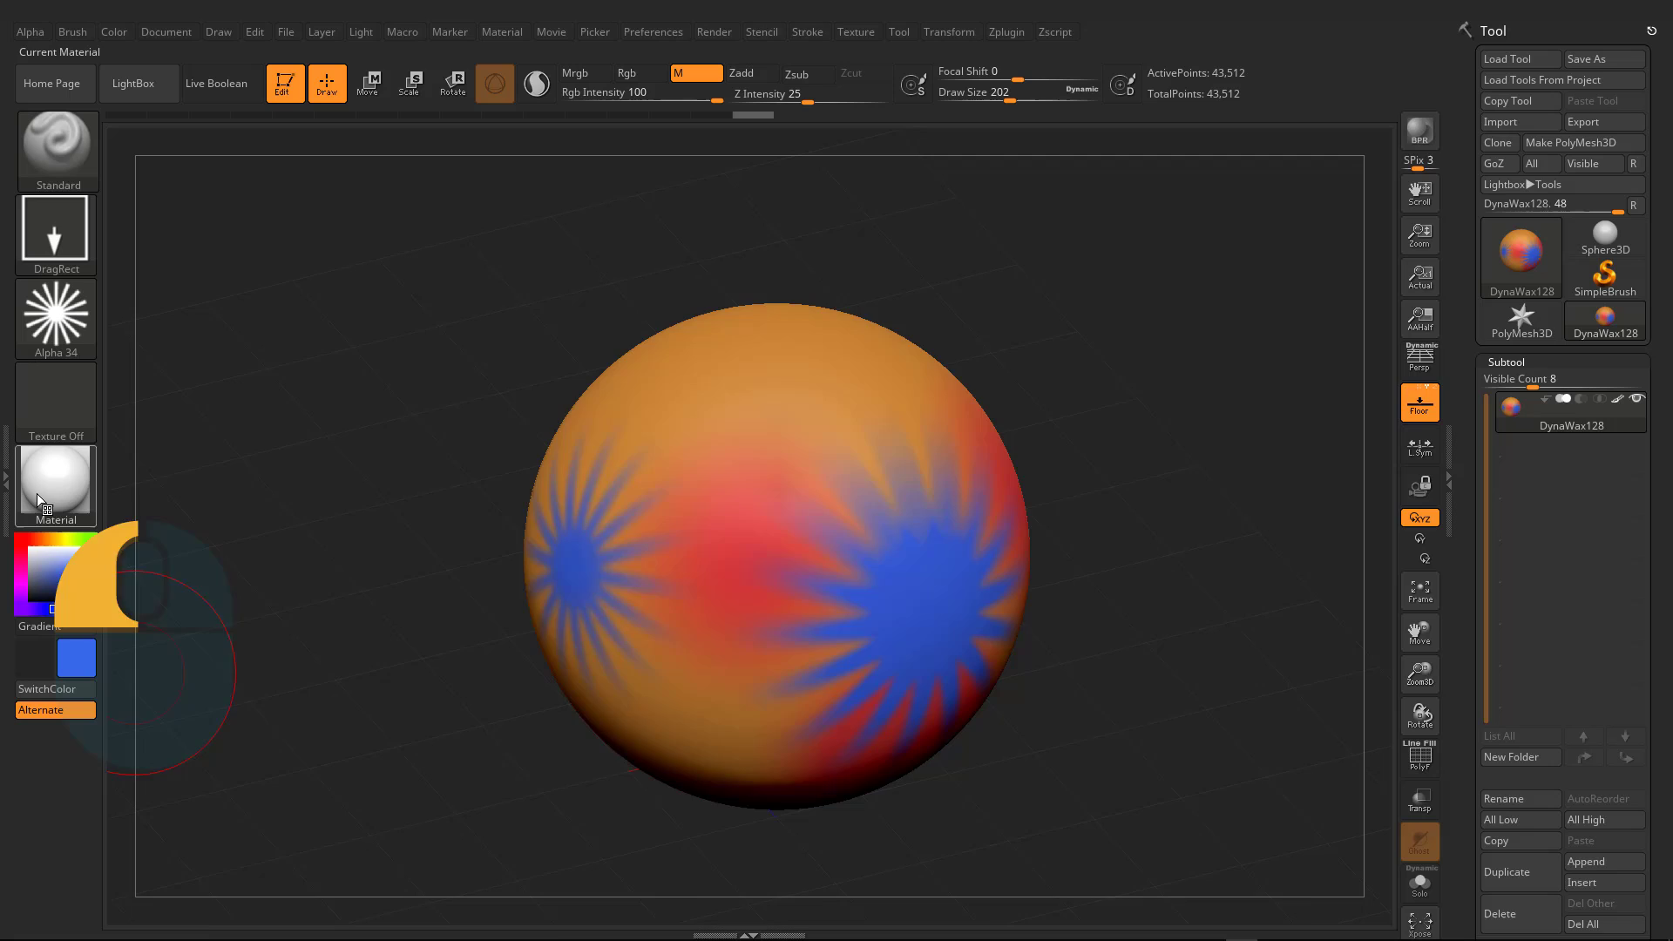
left_click(36, 493)
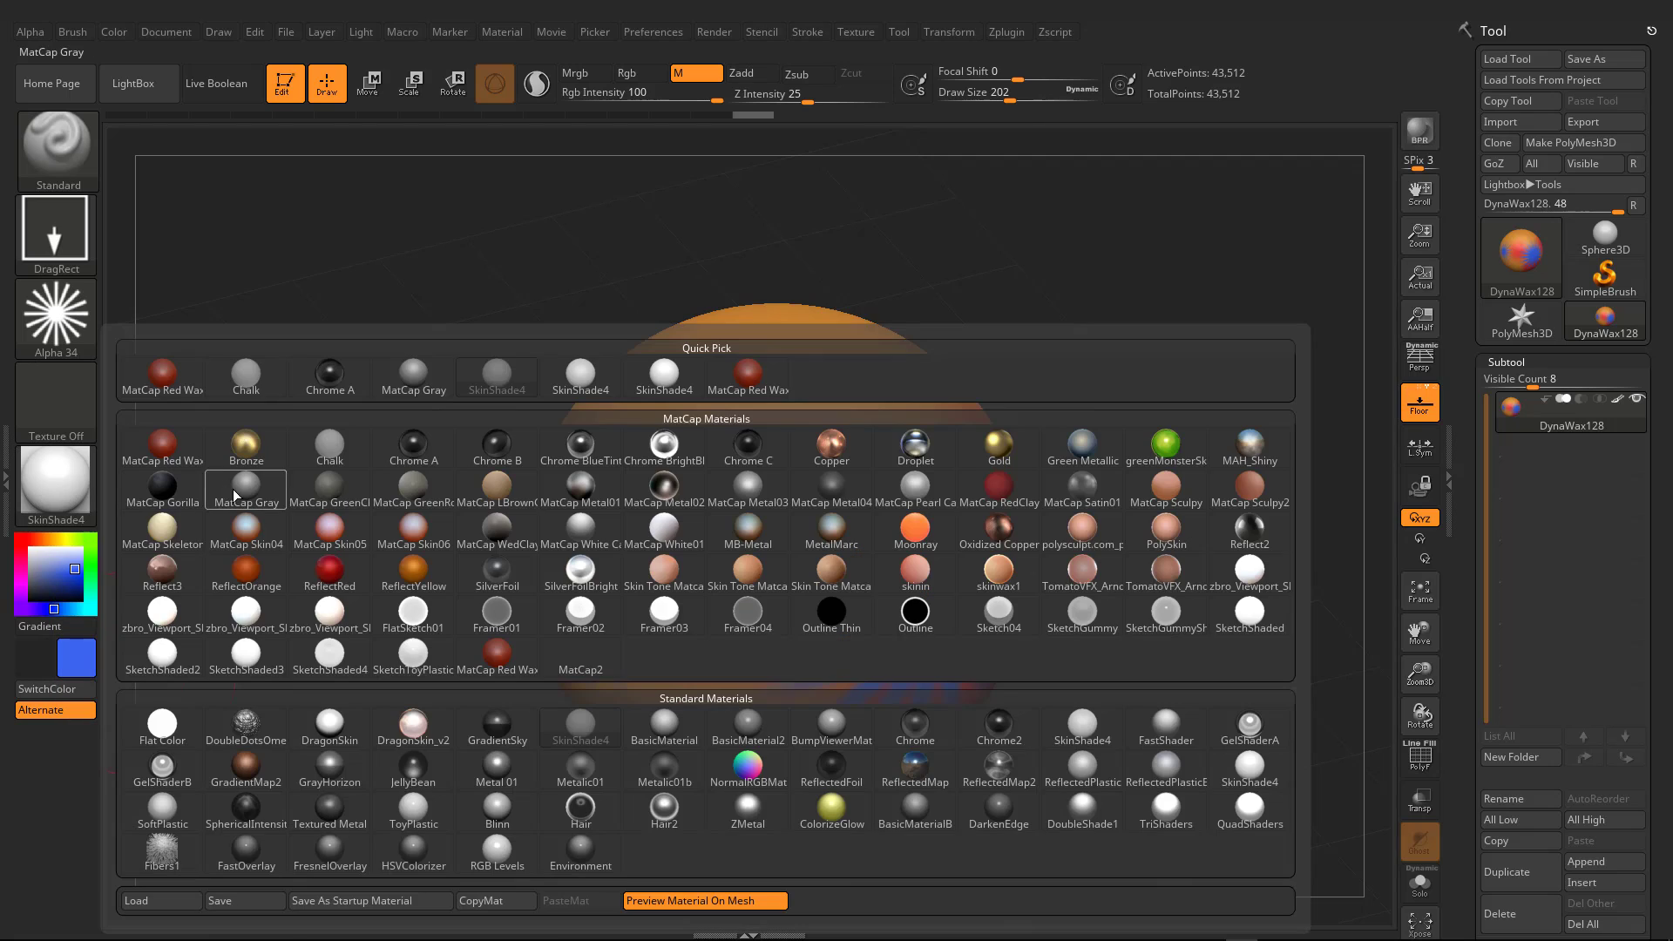
mouse_move(245, 481)
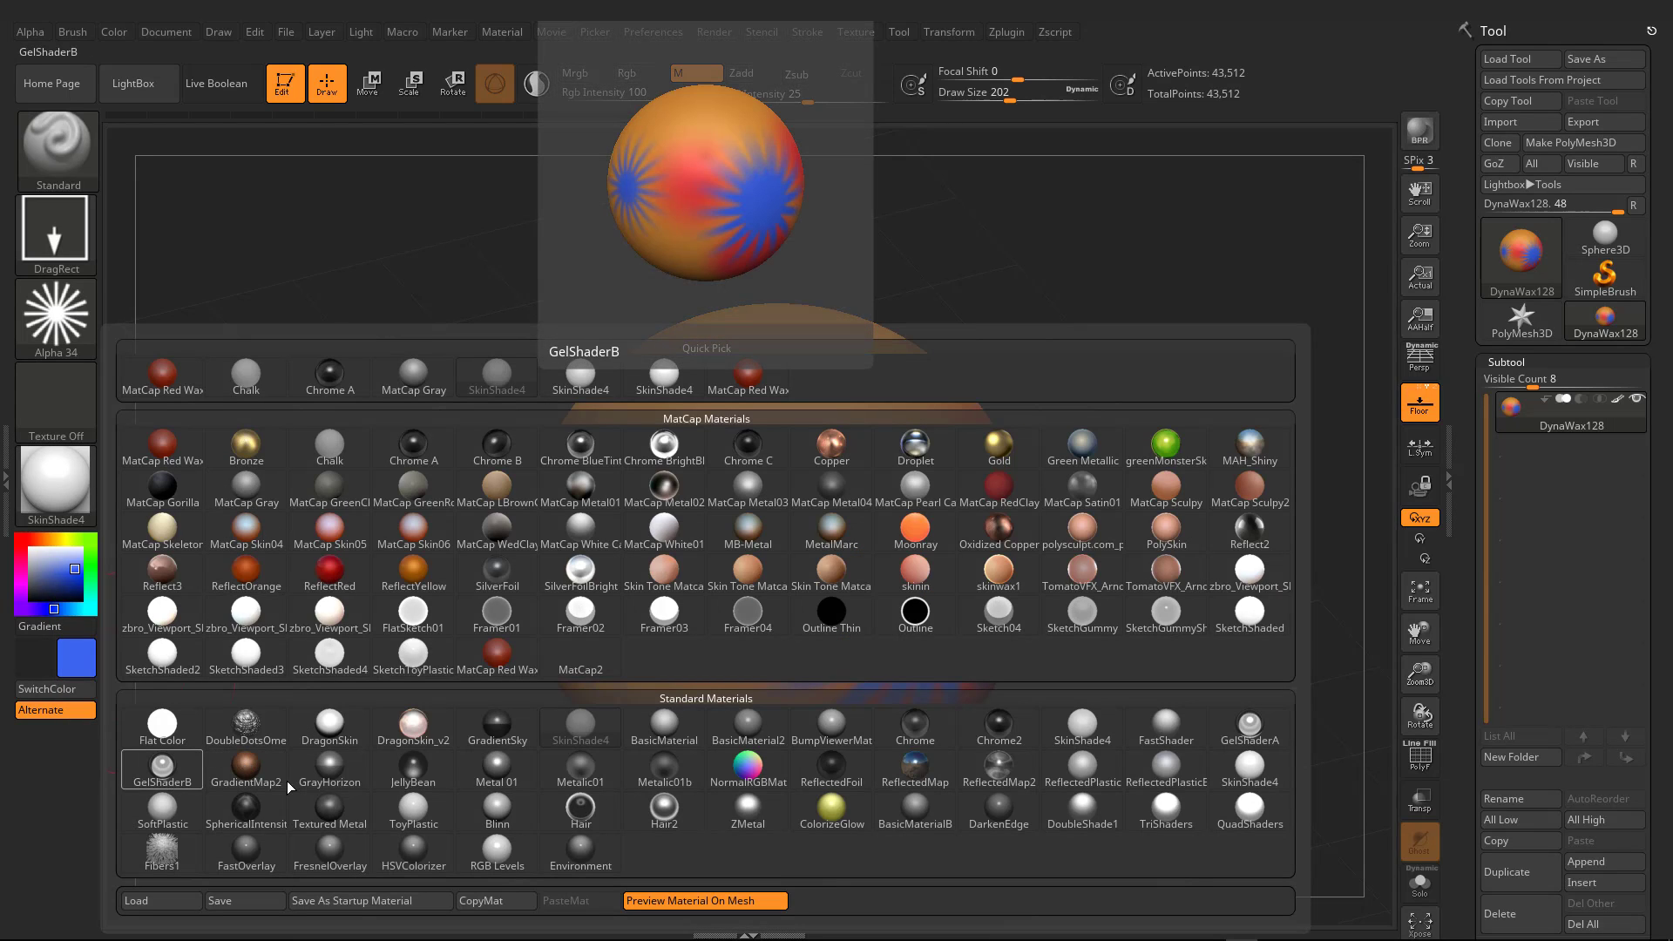
left_click(908, 765)
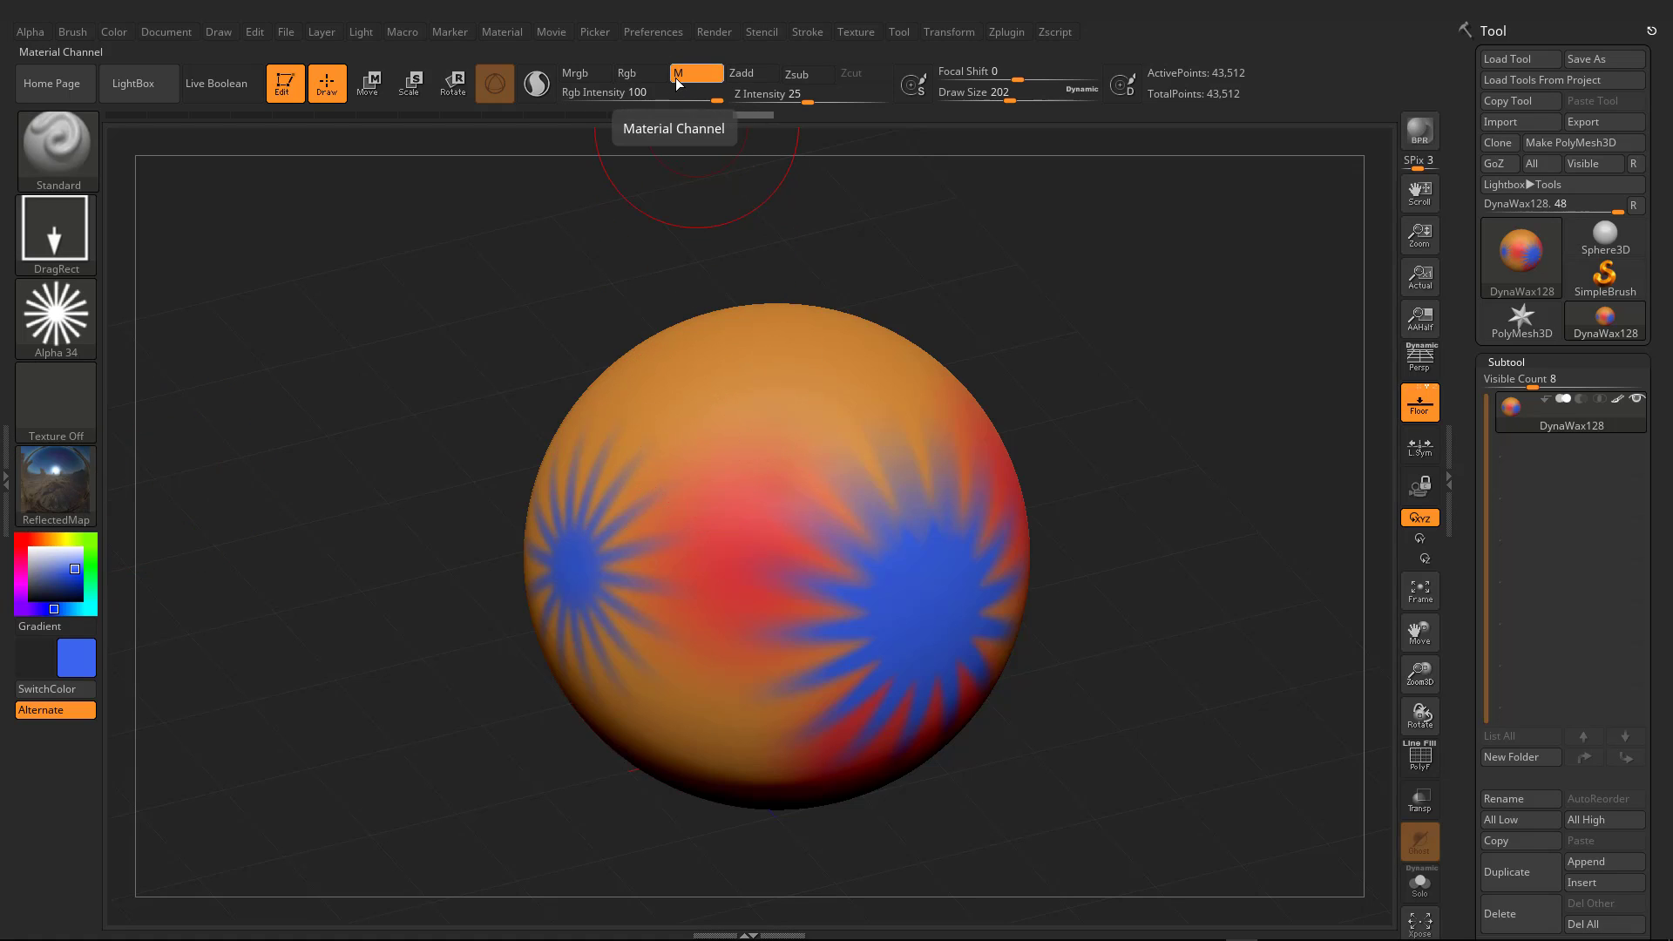
Step: Try stamping ReflectedMap starbursts on the sphere's upper part with only the material channel, and undo them
left_click(625, 77)
left_click(686, 85)
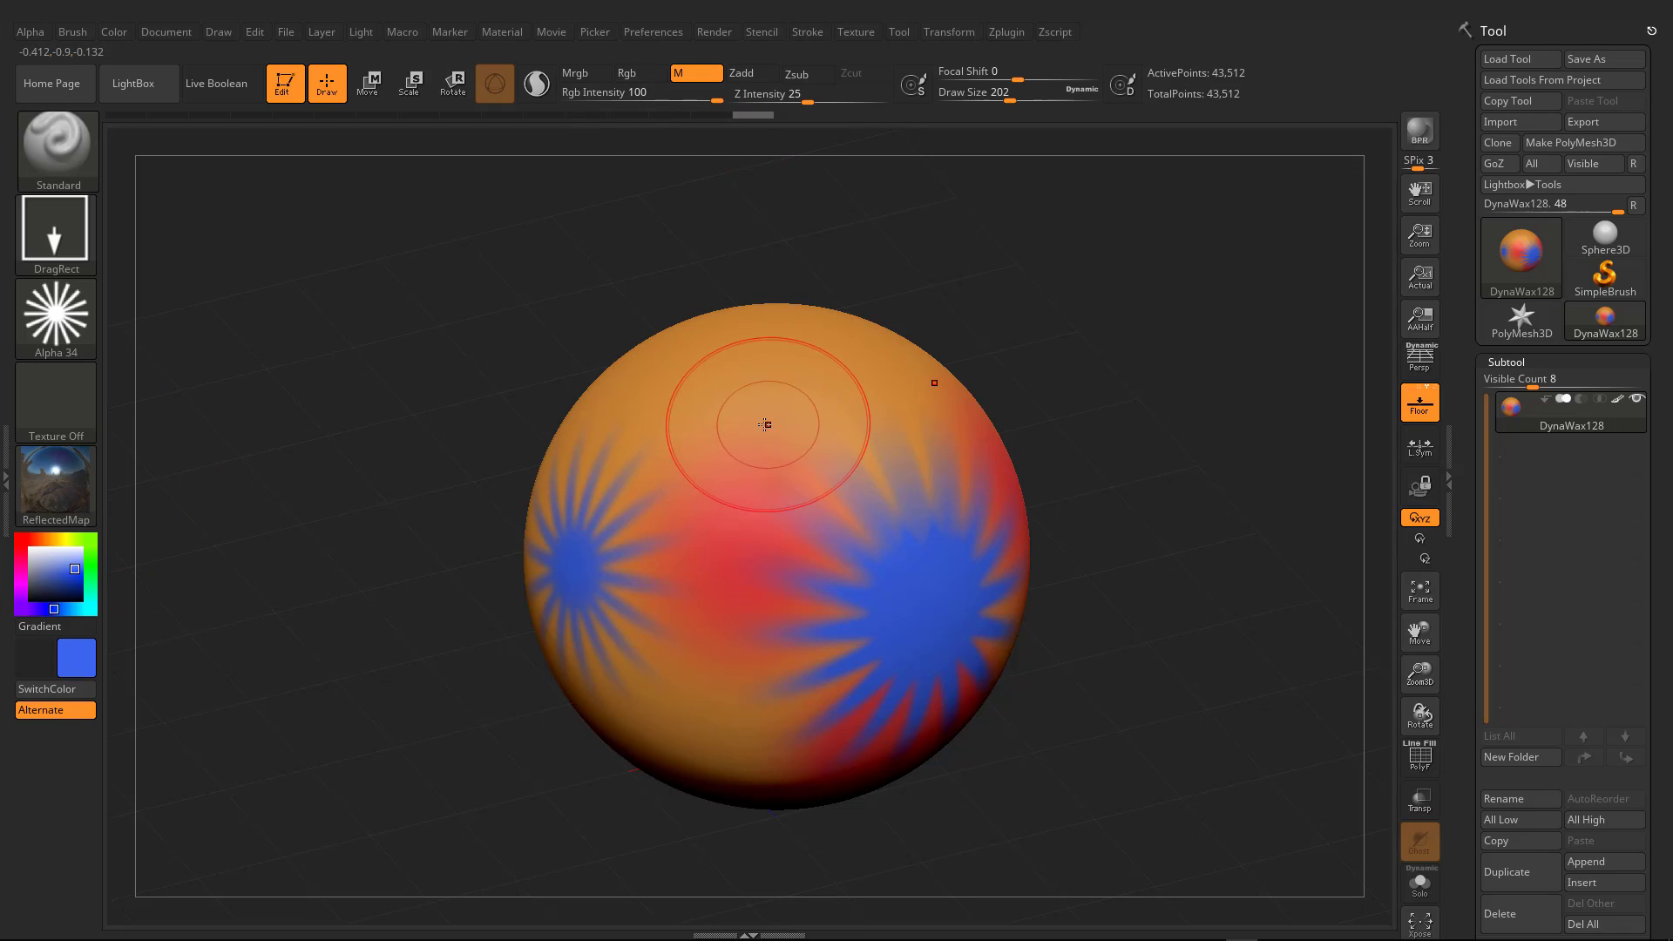
left_click_drag(768, 425, 795, 578)
right_click_drag(1052, 554, 1036, 580)
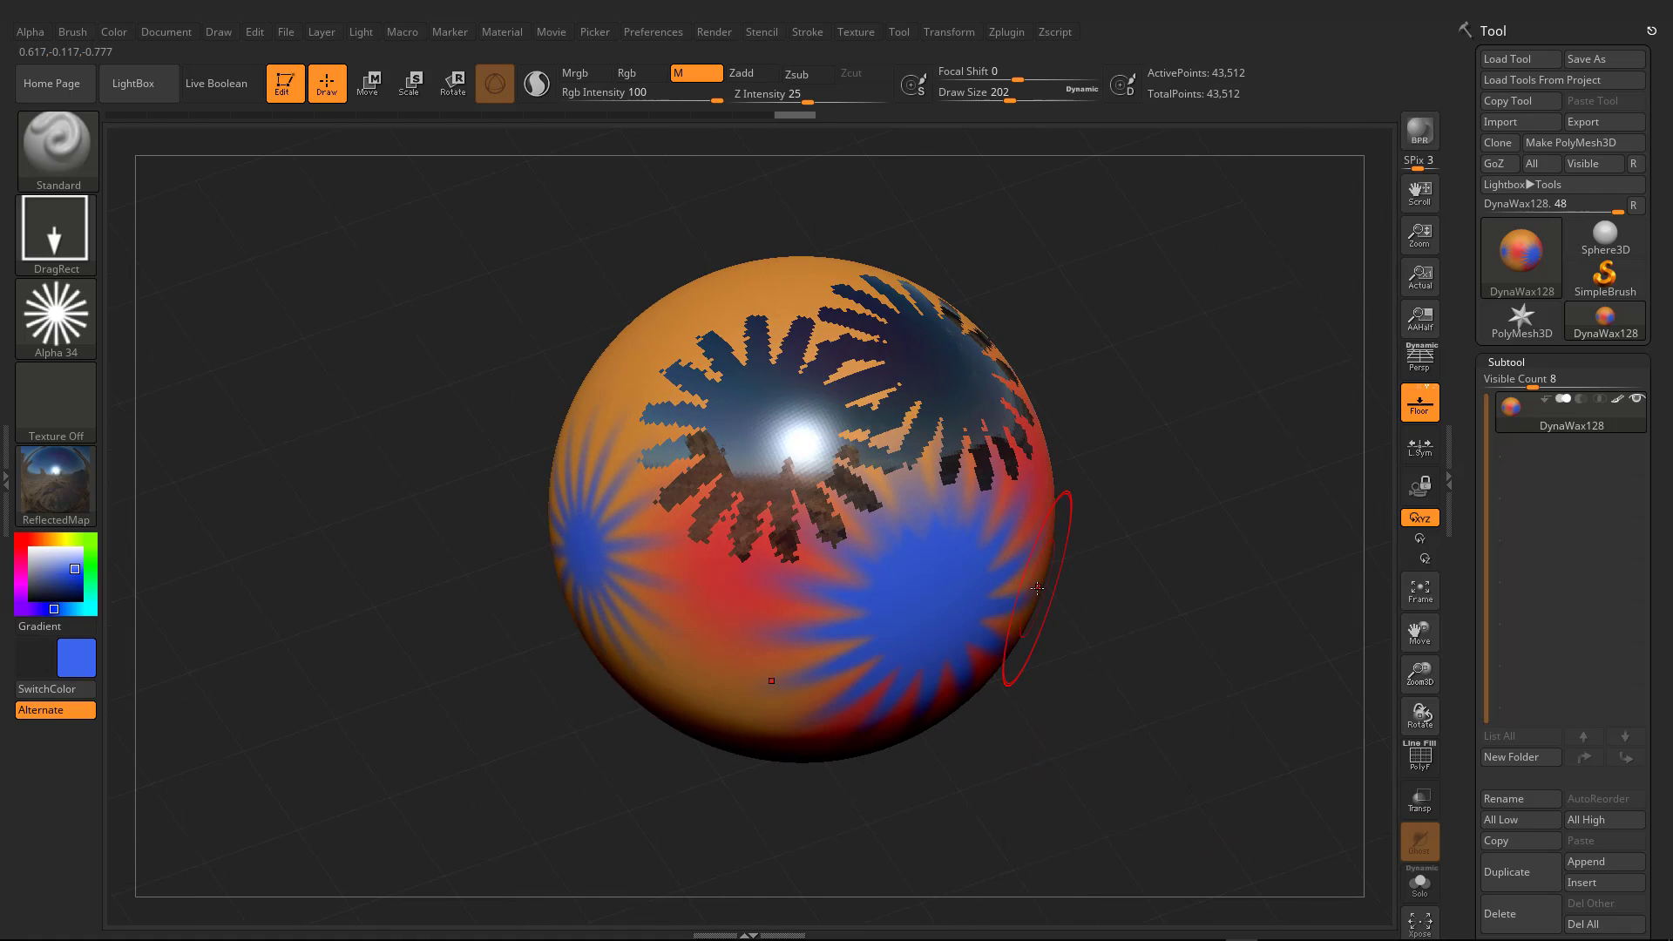
key("ctrl+z")
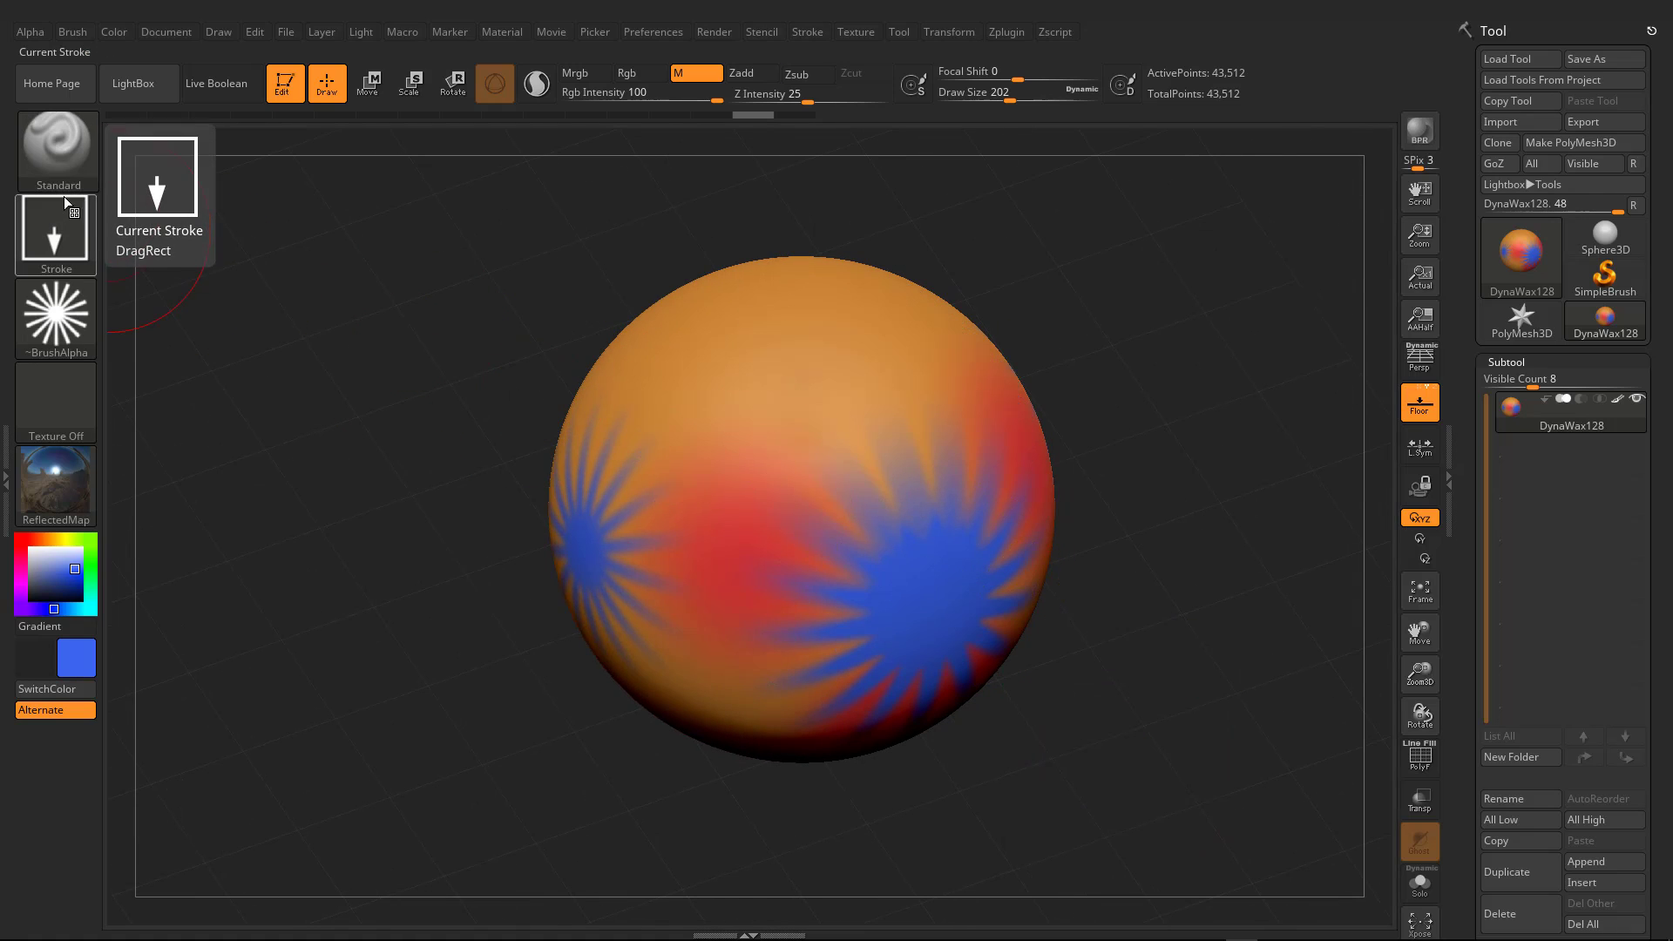
Step: Change the brush stroke to FreeHand and turn the brush alpha off
left_click(61, 233)
left_click(319, 253)
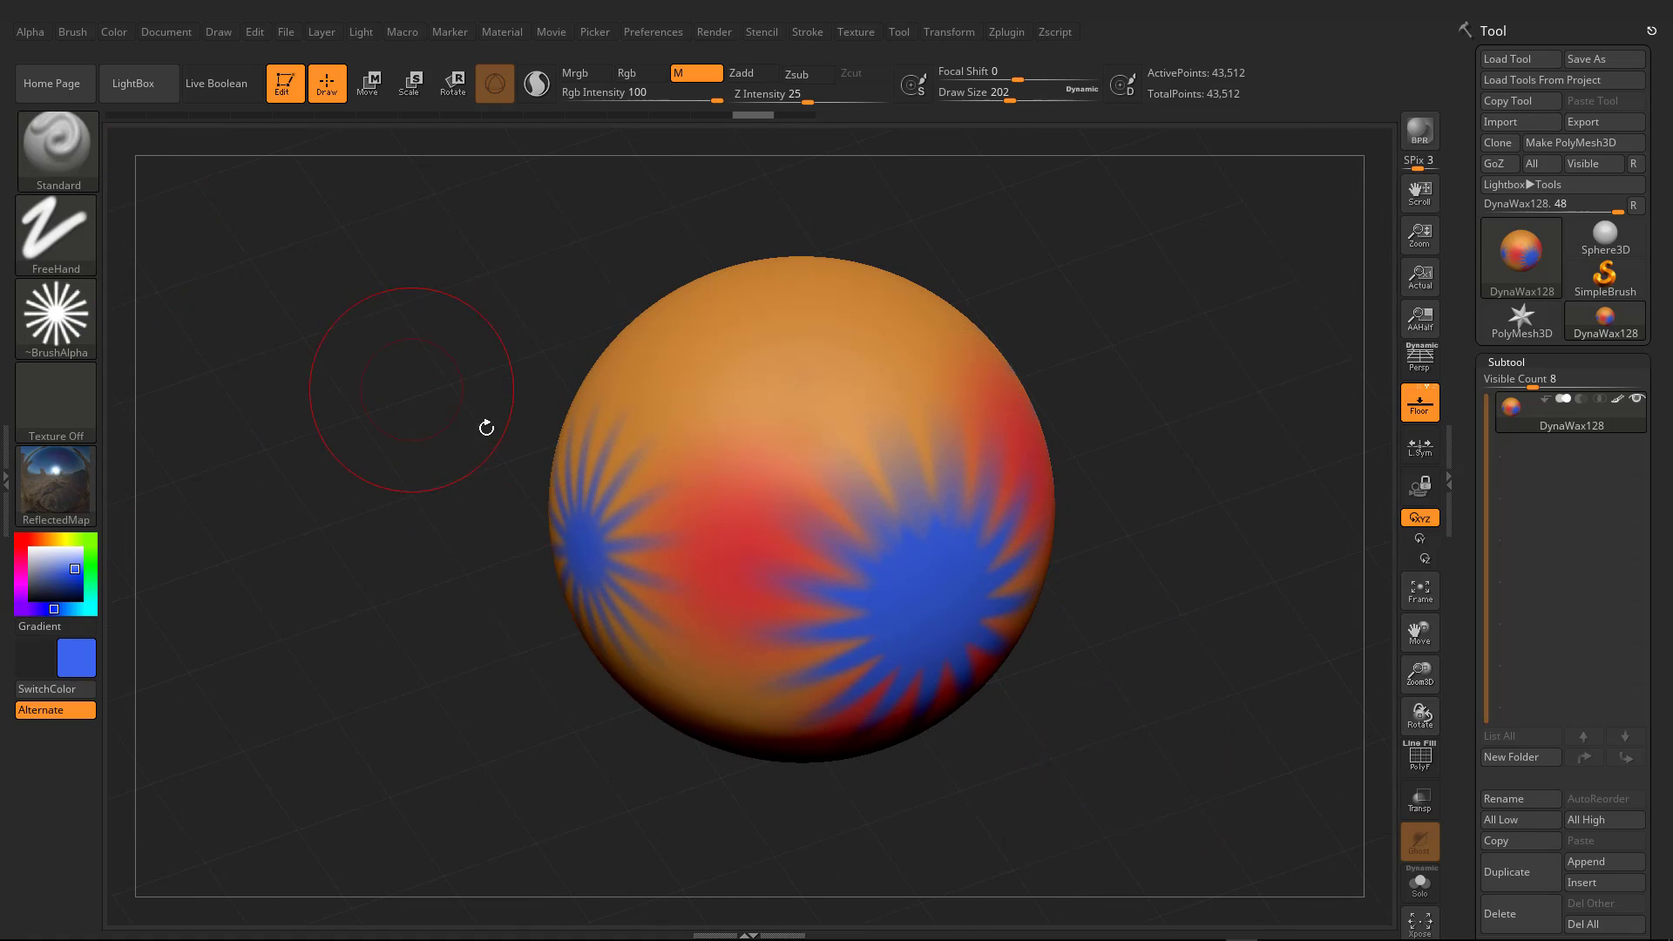
left_click(56, 322)
left_click(177, 328)
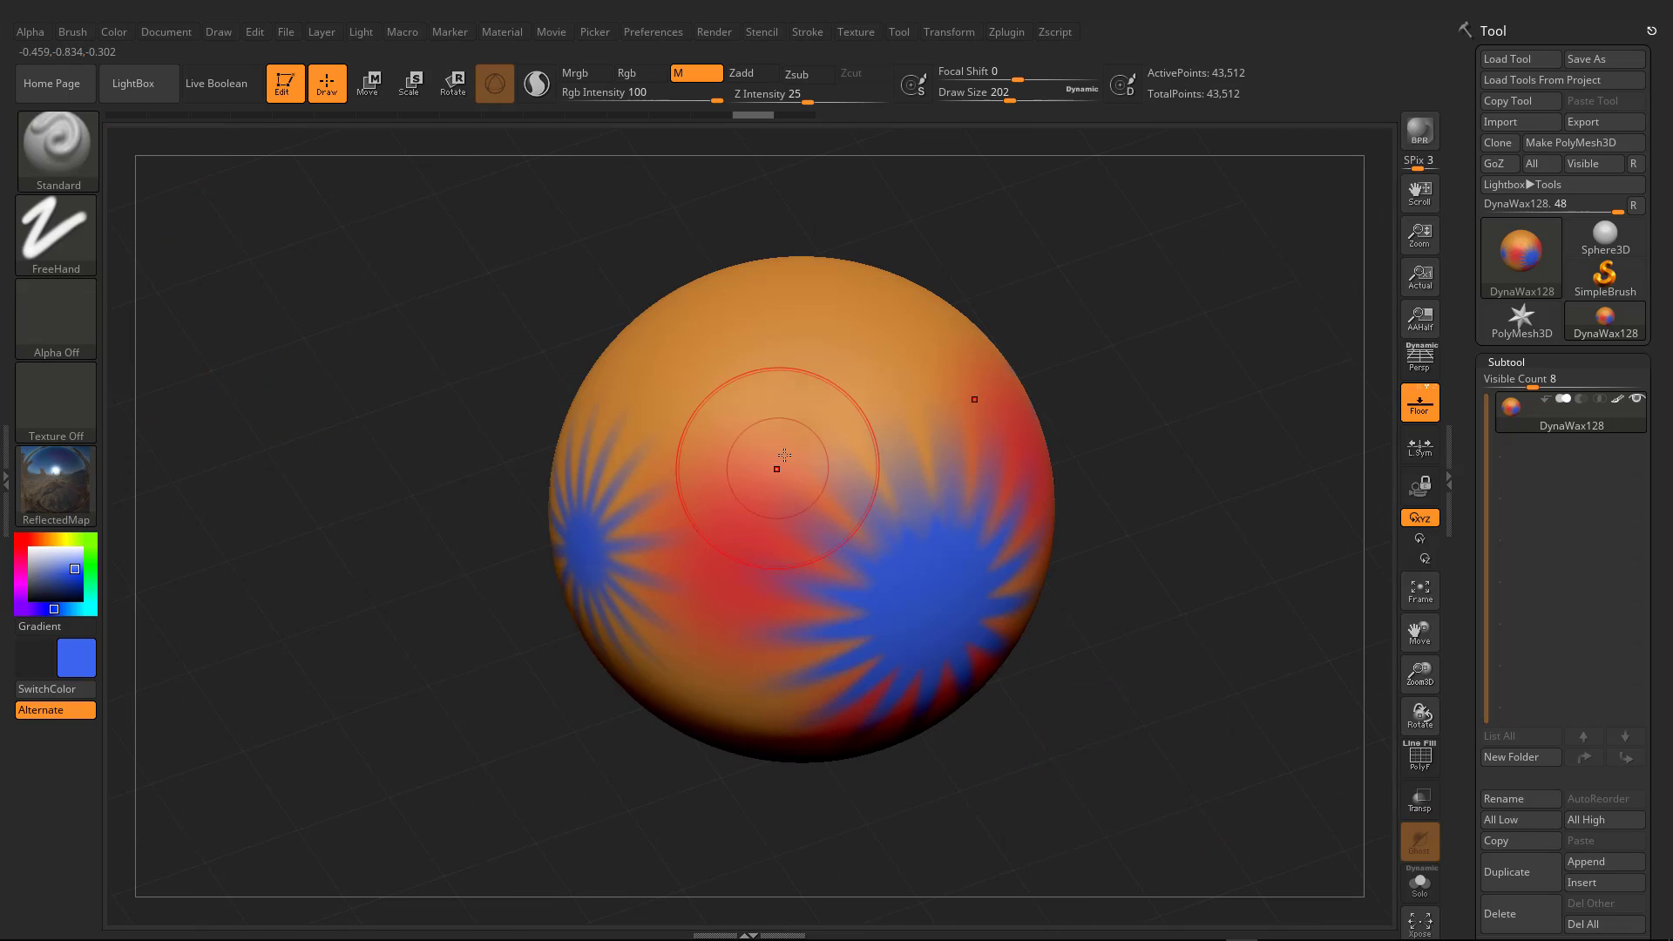
Step: Paint a large freehand patch of the ReflectedMap material across the sphere's upper front, and inspect it from several angles
mouse_move(795, 431)
left_mouse_down()
mouse_move(816, 452)
mouse_move(814, 426)
mouse_move(798, 479)
mouse_move(834, 463)
left_mouse_up()
mouse_move(1004, 509)
right_mouse_down()
mouse_move(966, 506)
mouse_move(977, 536)
mouse_move(997, 500)
mouse_move(962, 473)
mouse_move(977, 495)
right_mouse_up()
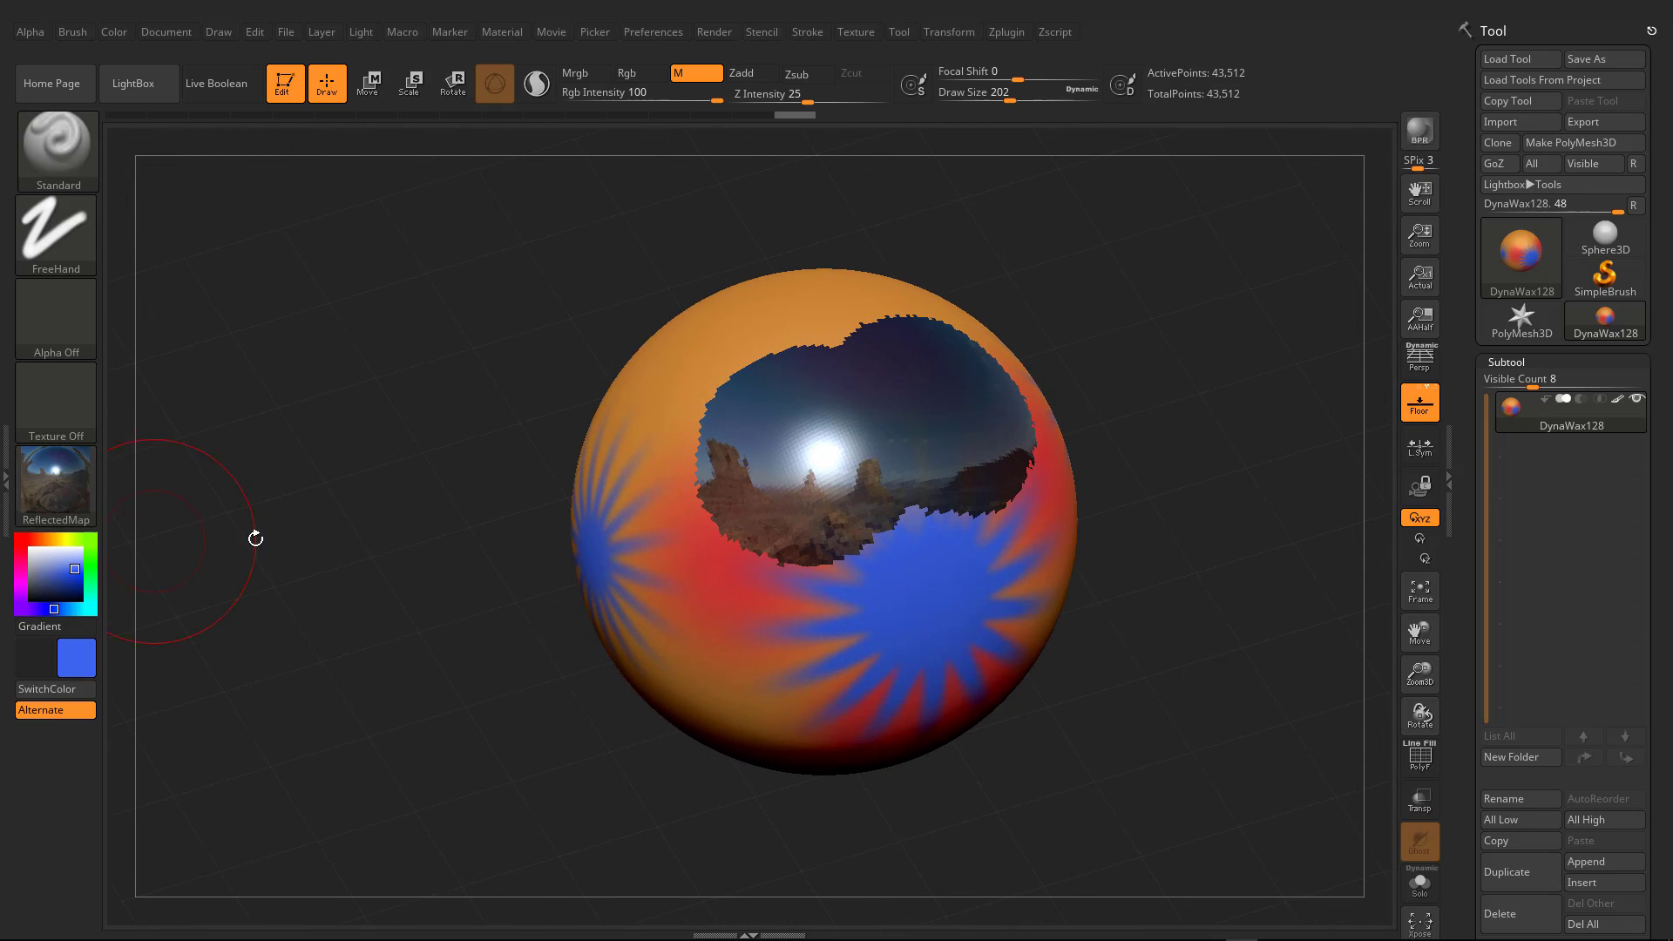
mouse_move(1042, 575)
right_mouse_down()
mouse_move(1115, 530)
mouse_move(1097, 481)
mouse_move(1041, 519)
mouse_move(1013, 649)
mouse_move(1015, 585)
right_mouse_up()
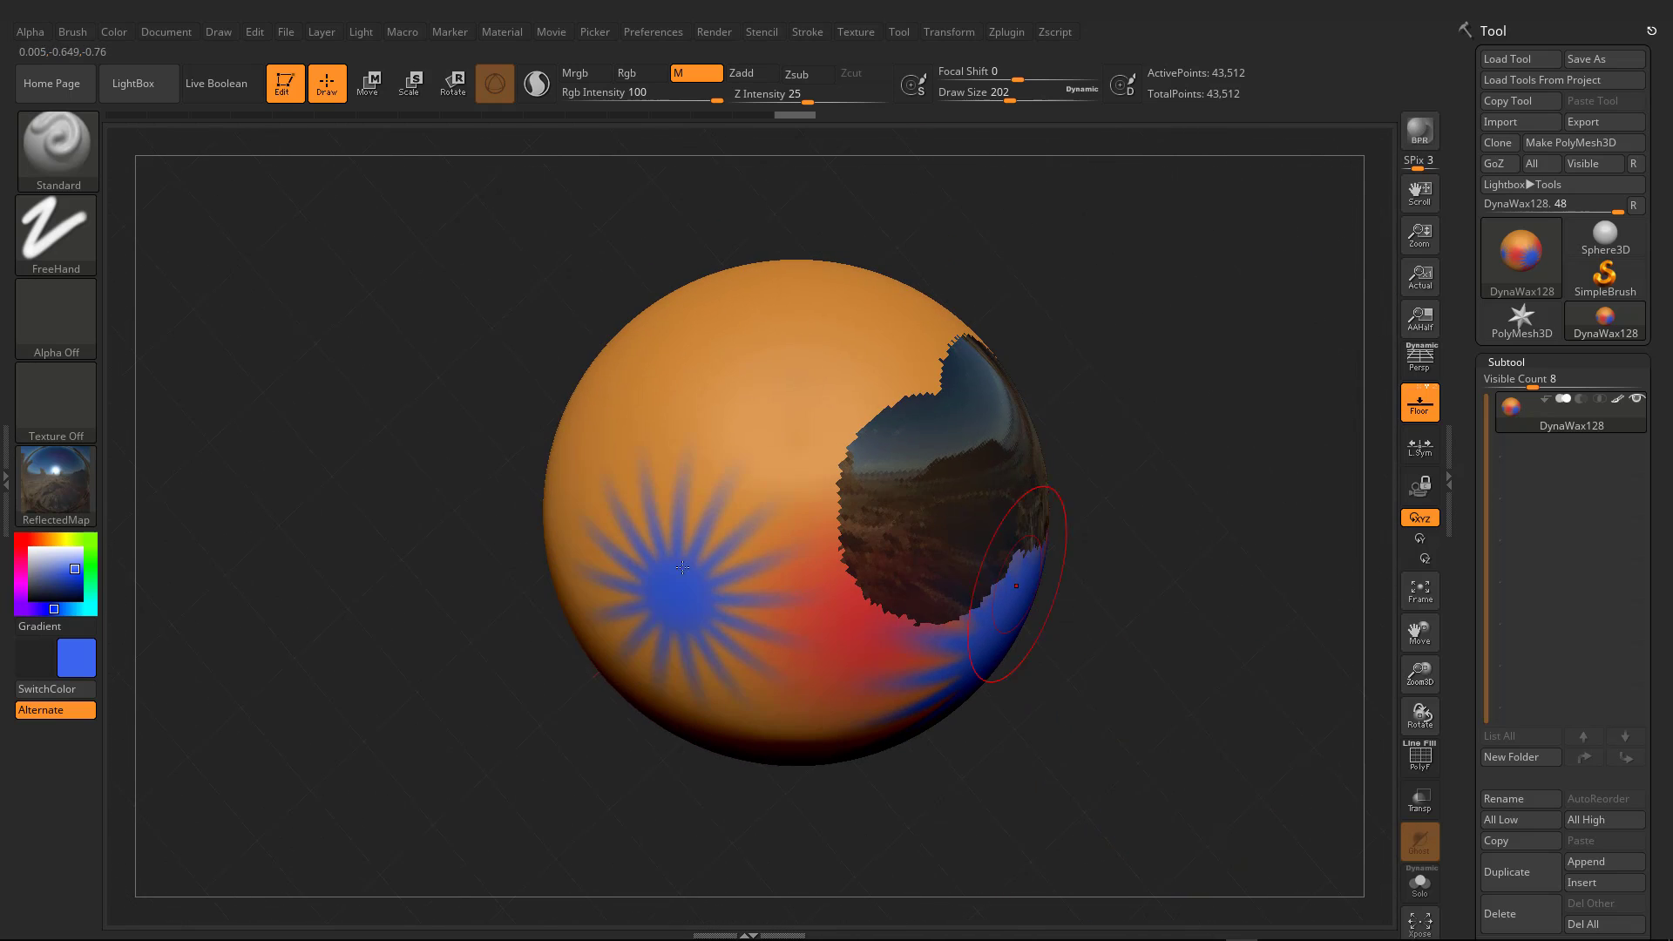
left_click(52, 488)
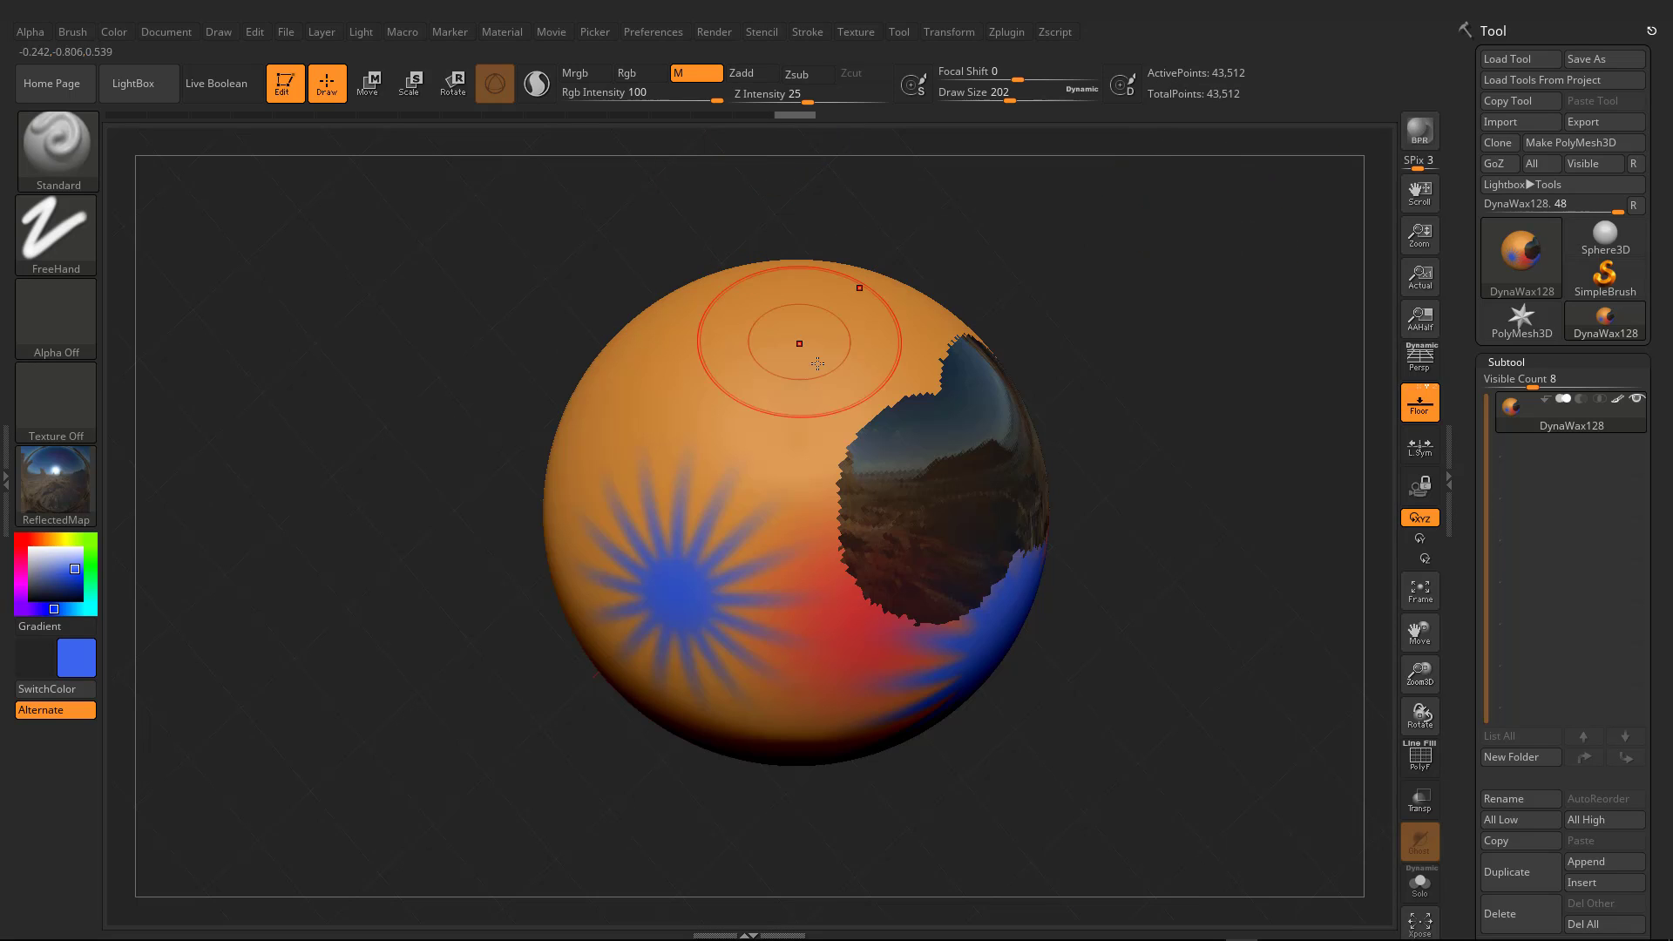
right_click_drag(1021, 528, 922, 547)
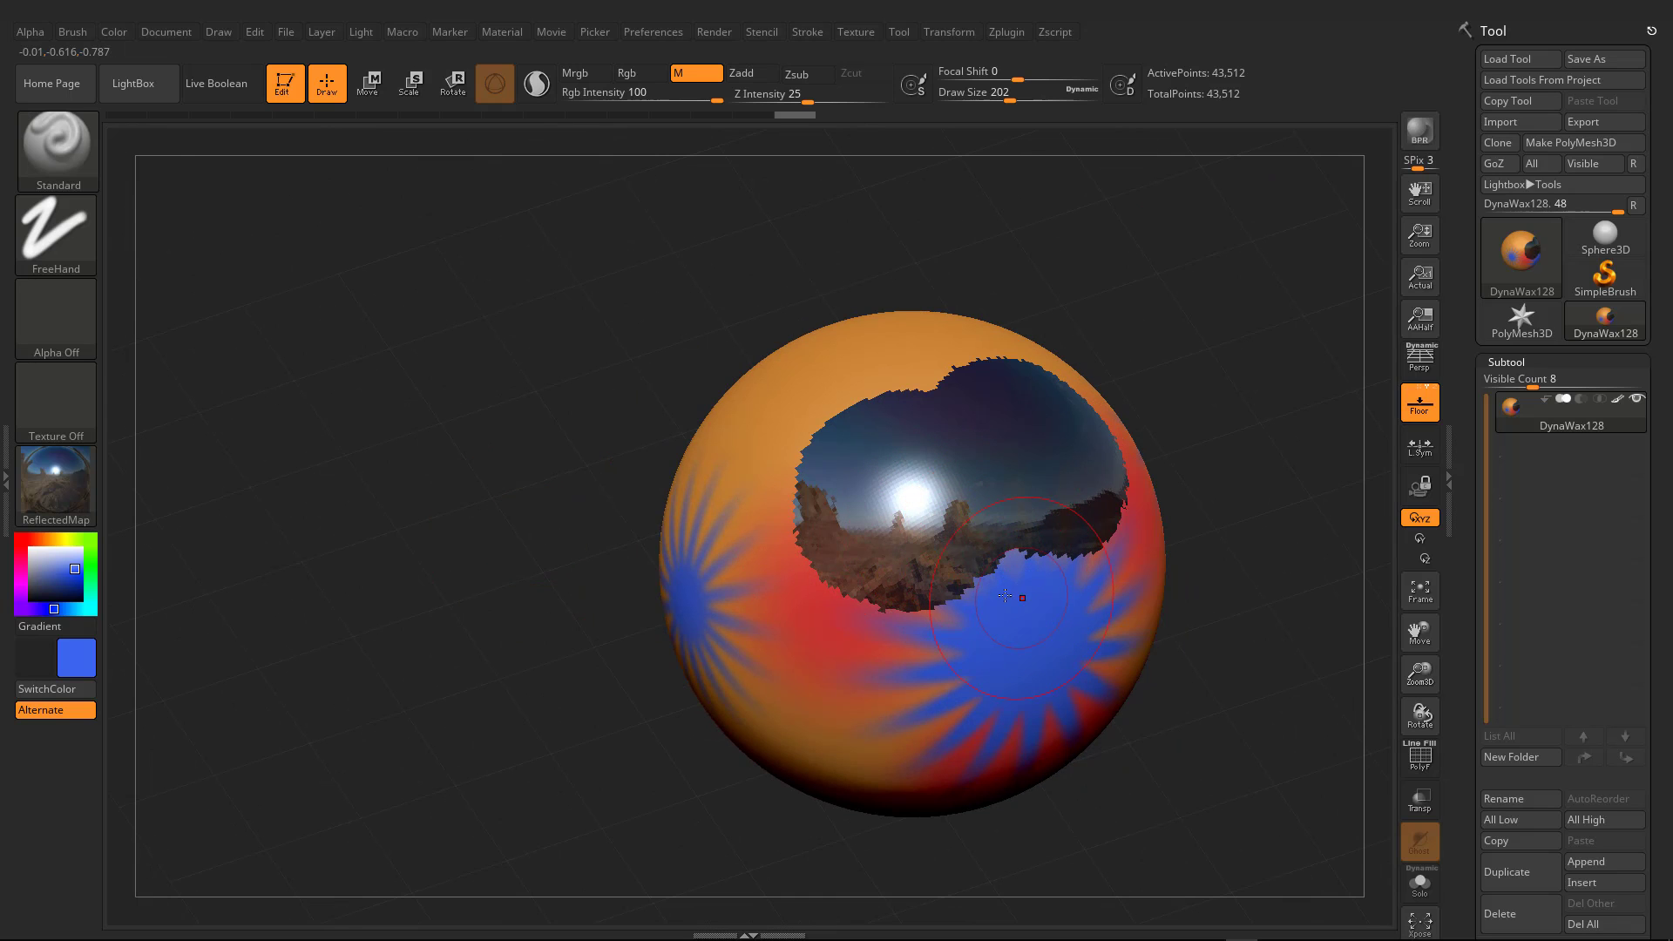
right_click_drag(1004, 596, 1031, 622)
mouse_move(956, 552)
right_mouse_down("ctrl")
mouse_move(1009, 629)
mouse_move(770, 390)
right_mouse_up("ctrl")
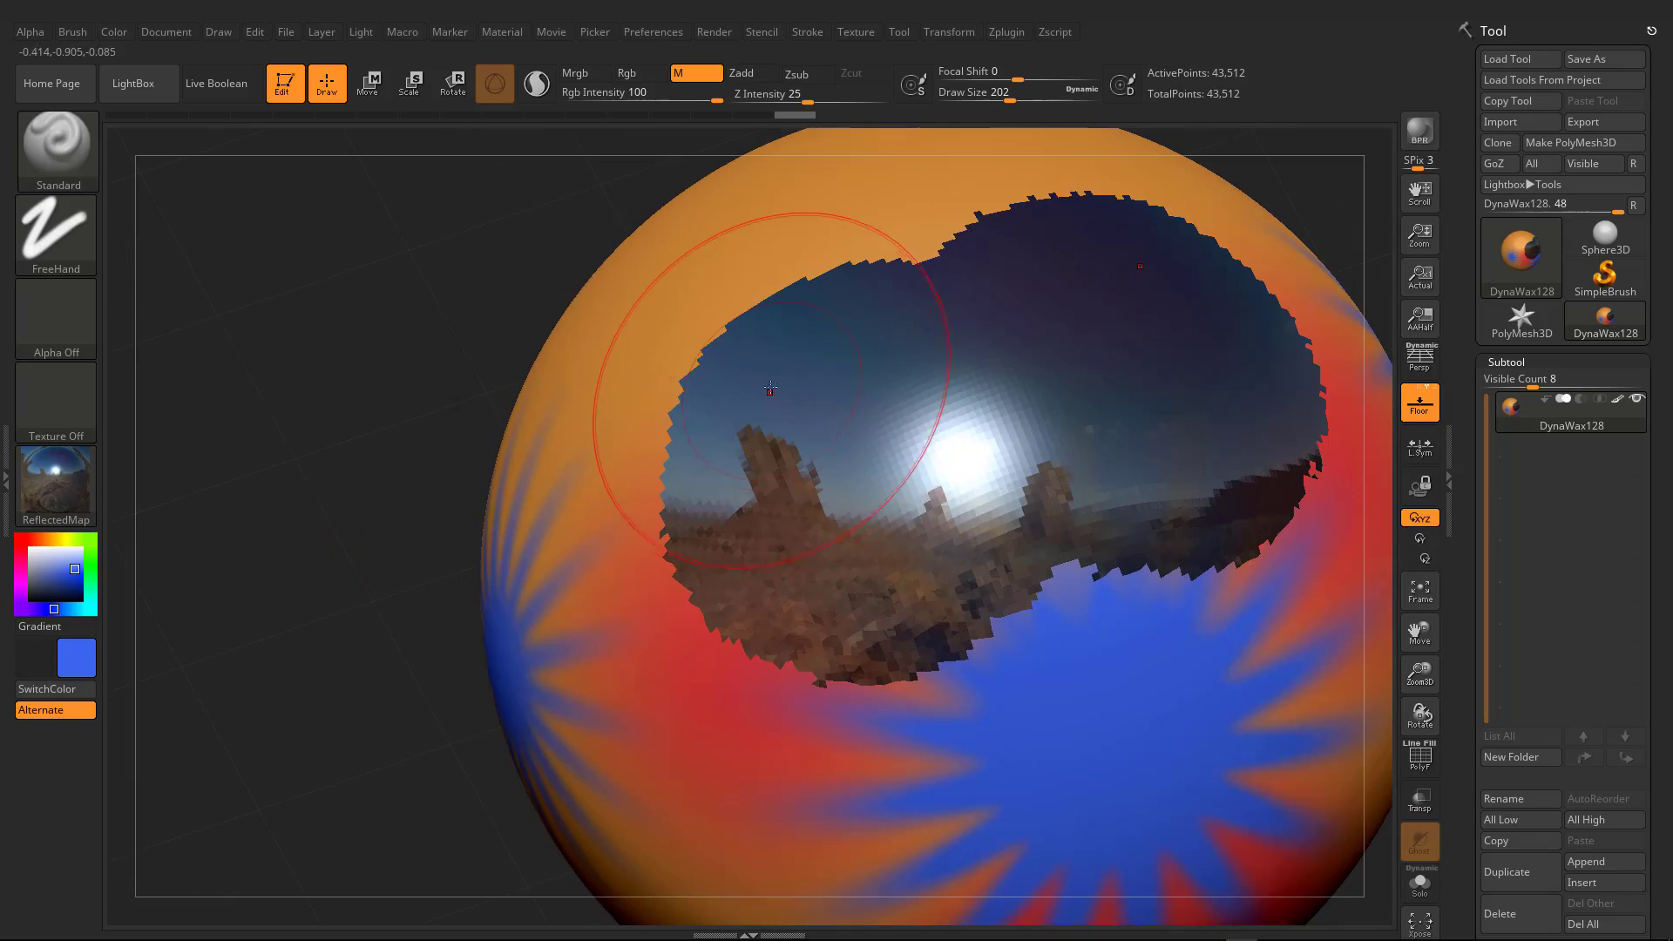
Step: Show the polyframe to examine the ReflectedMap patch's jagged edges against the mesh, and undo the patch
key("shift+f")
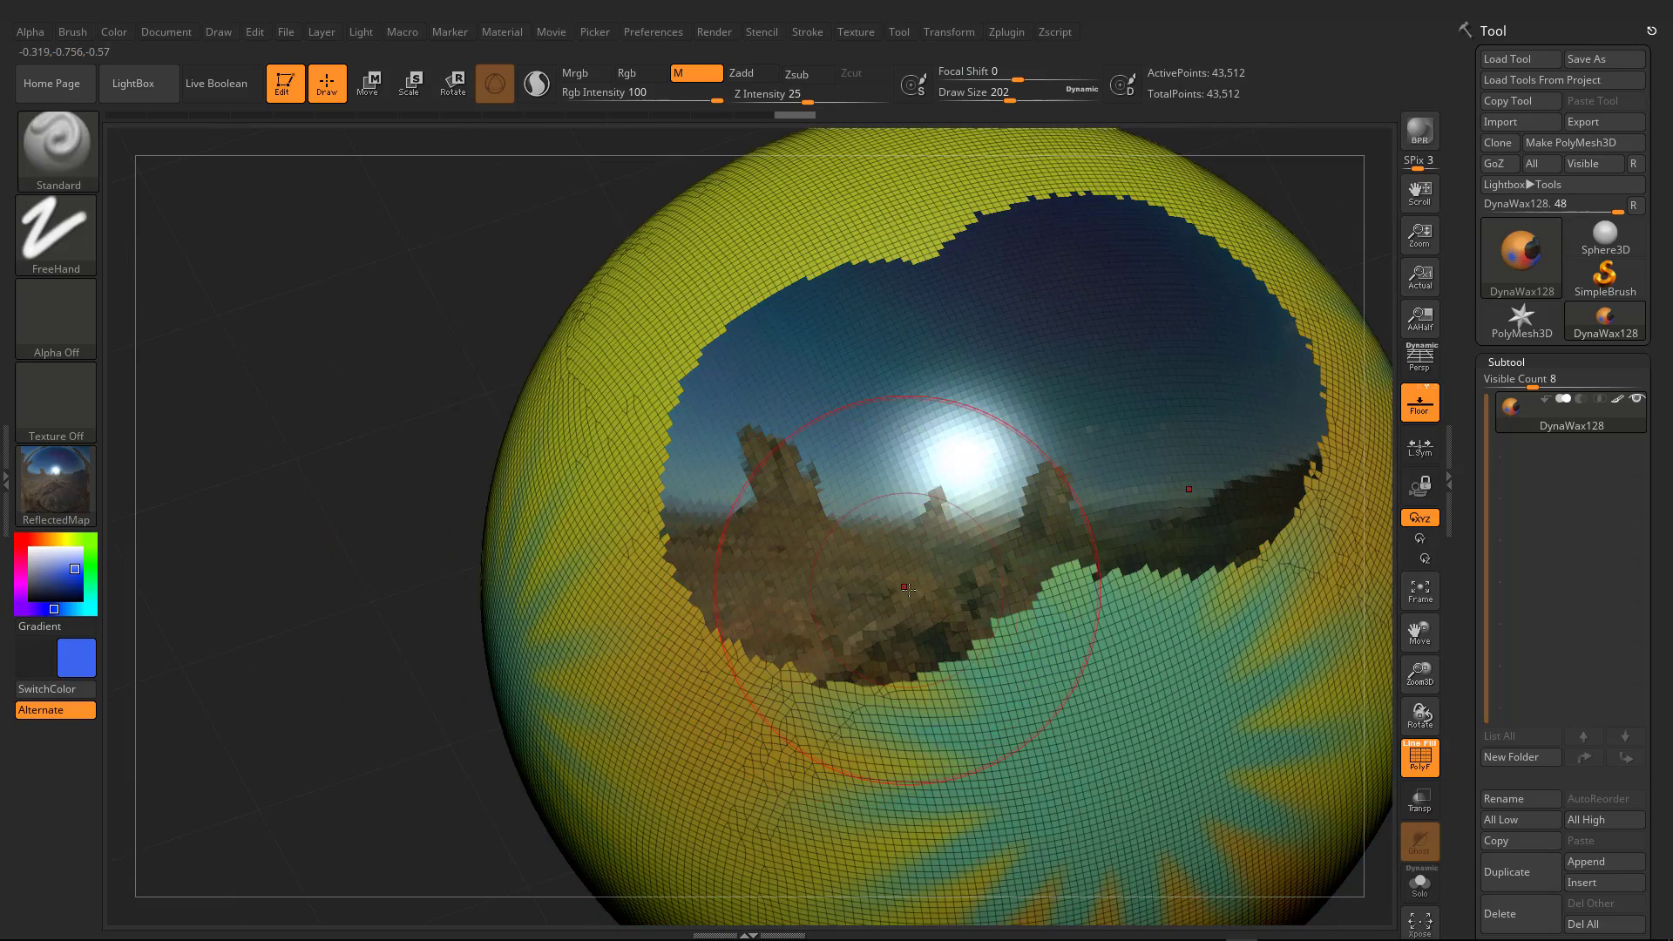
right_click_drag(908, 589, 927, 553)
key("ctrl+z")
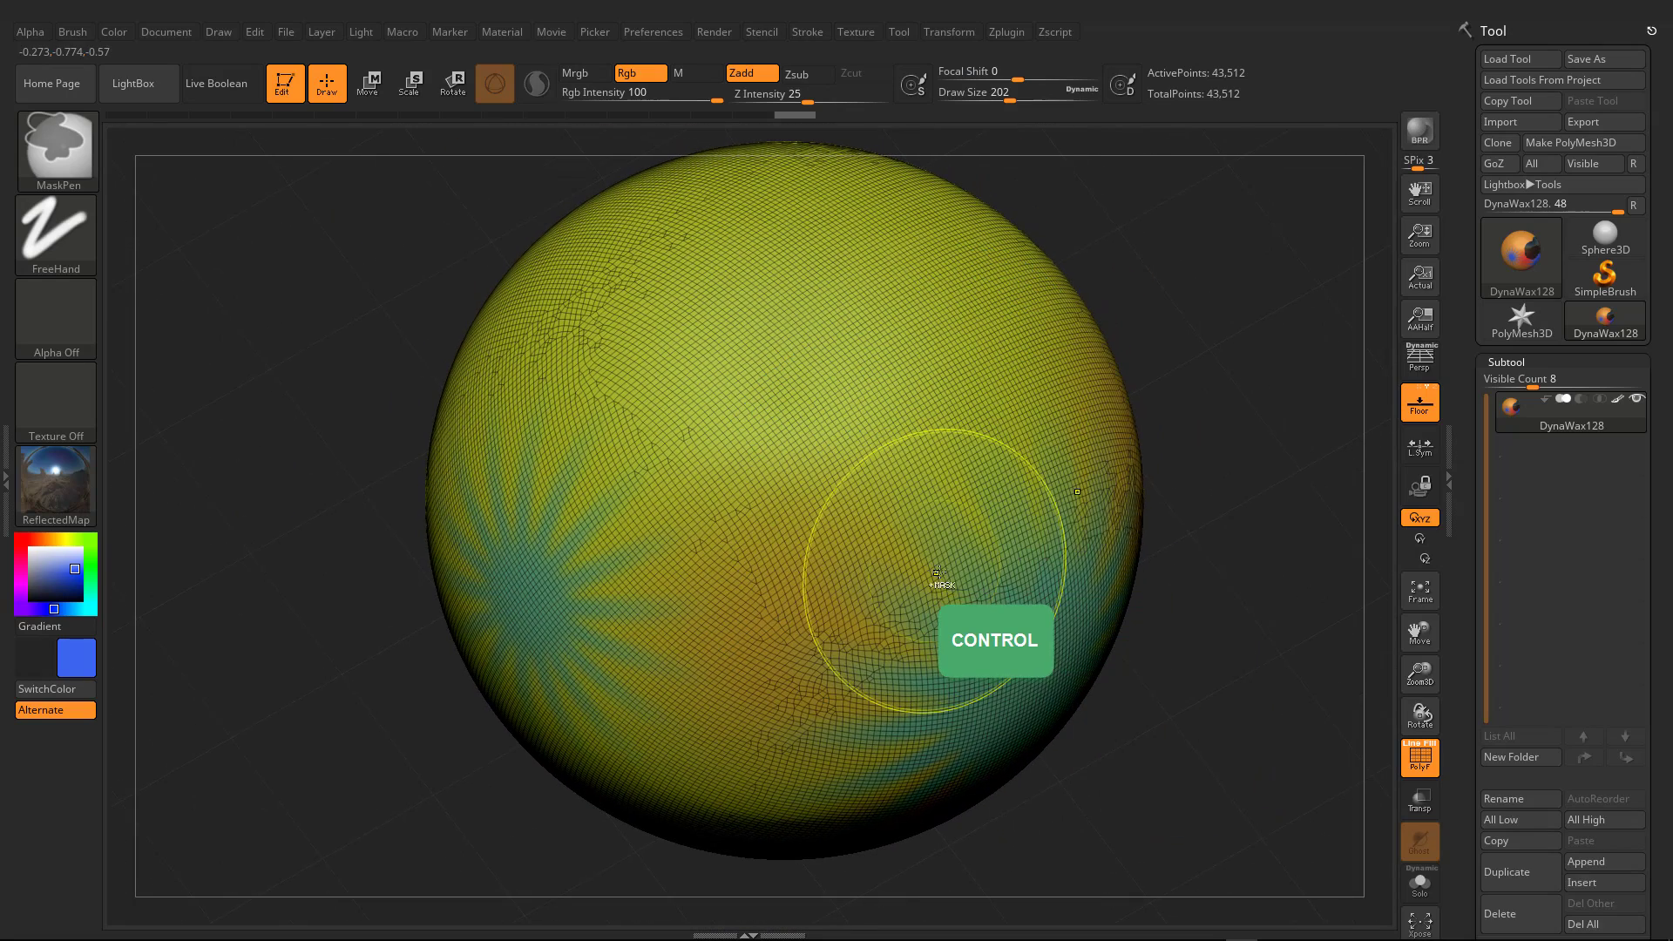
Step: Subdivide the sphere's mesh to 2.8 million polygons and set the brush draw size to 83
key("ctrl+d")
key("ctrl+d")
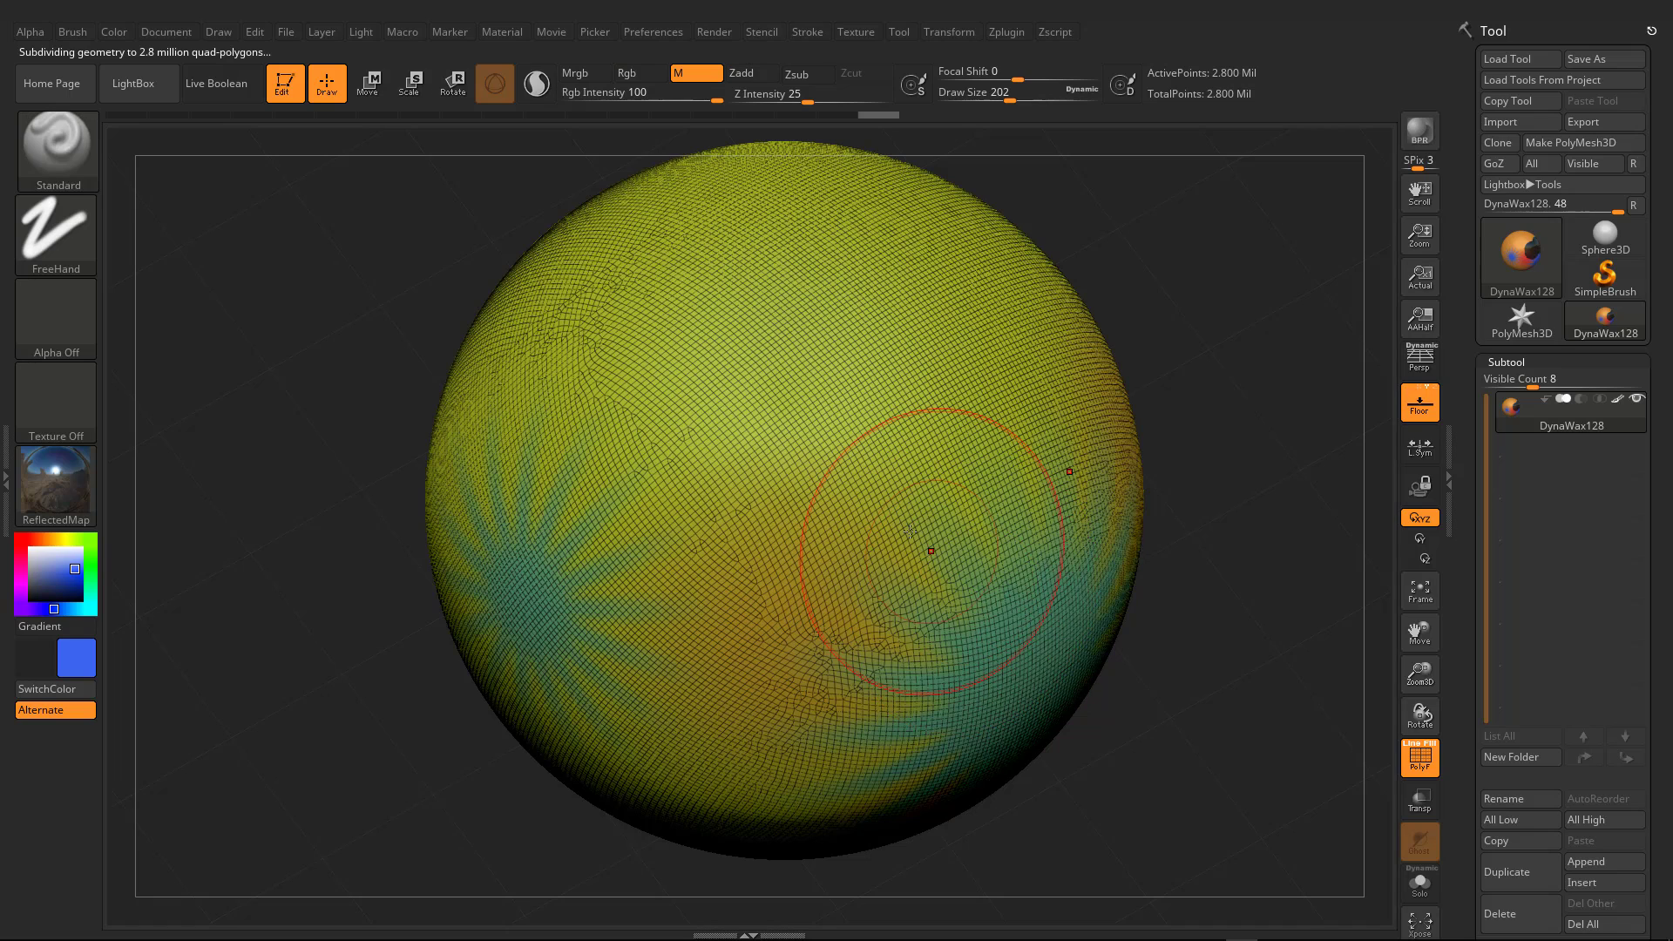
key("s")
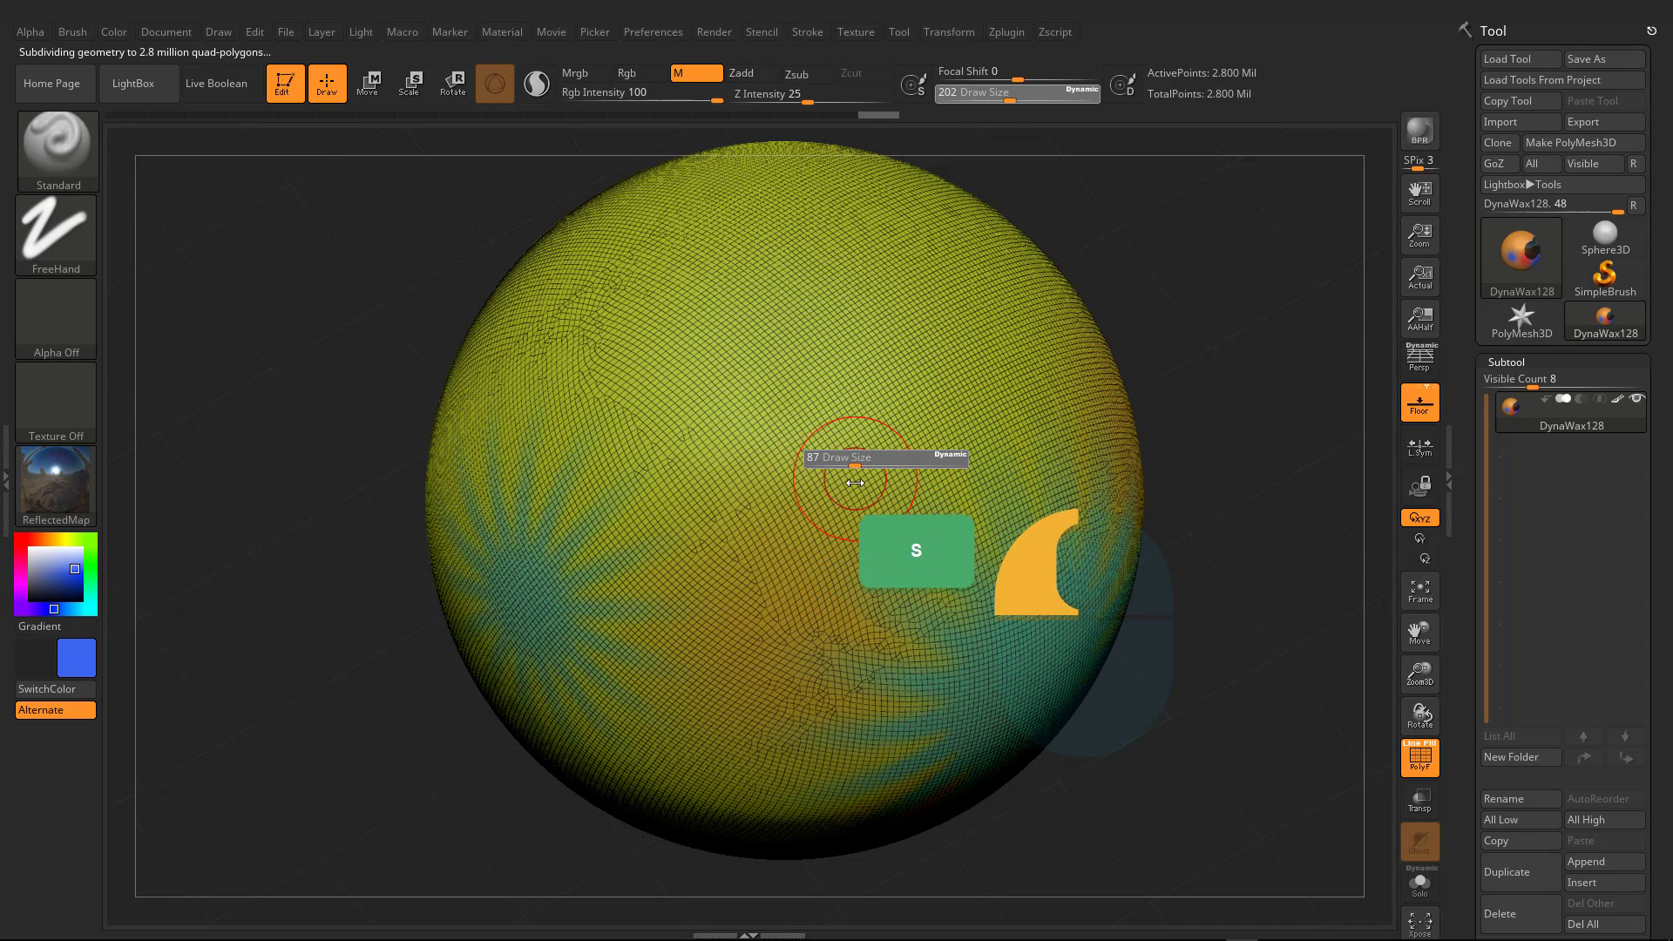
mouse_move(854, 483)
left_mouse_down()
mouse_move(817, 490)
mouse_move(803, 428)
left_mouse_up()
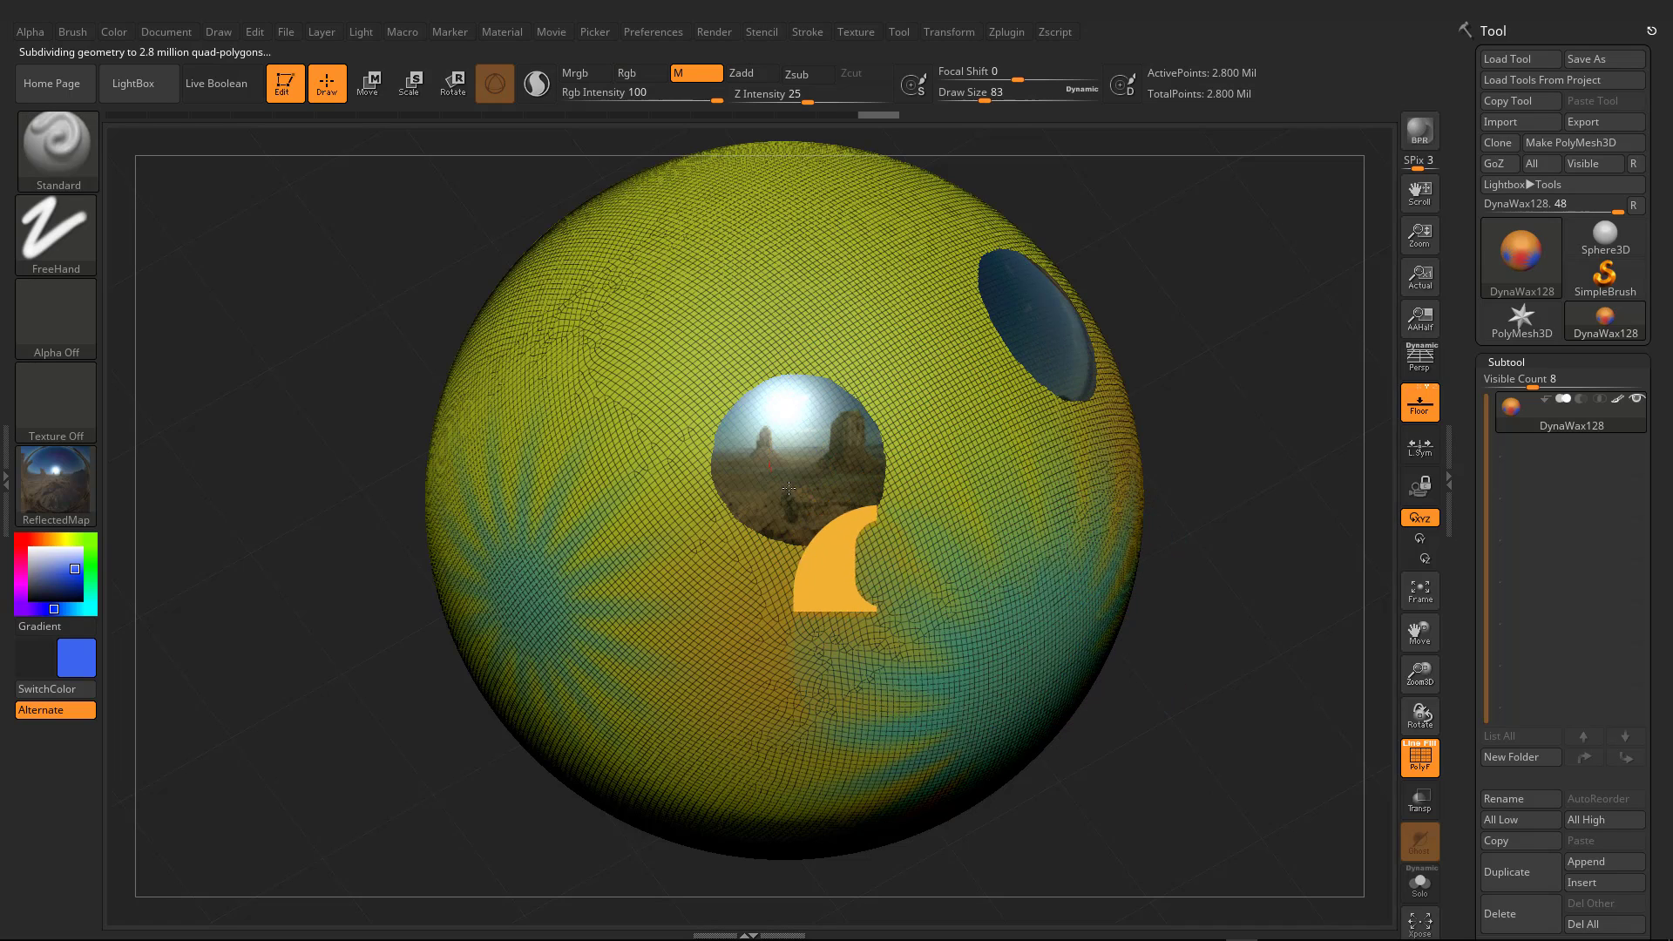
Step: Paint a round ReflectedMap spot on the sphere's front, hide the polyframe, and inspect the spot from several angles
left_click_drag(788, 487, 792, 493)
key("shift+f")
mouse_move(907, 534)
right_mouse_down()
mouse_move(871, 516)
mouse_move(937, 583)
right_mouse_up()
mouse_move(747, 514)
left_mouse_down()
mouse_move(903, 499)
mouse_move(993, 314)
mouse_move(644, 279)
mouse_move(662, 505)
mouse_move(864, 541)
left_mouse_up()
right_click_drag(1016, 554, 814, 483, "ctrl")
mouse_move(966, 542)
right_mouse_down()
mouse_move(932, 542)
mouse_move(967, 610)
mouse_move(583, 534)
right_mouse_up()
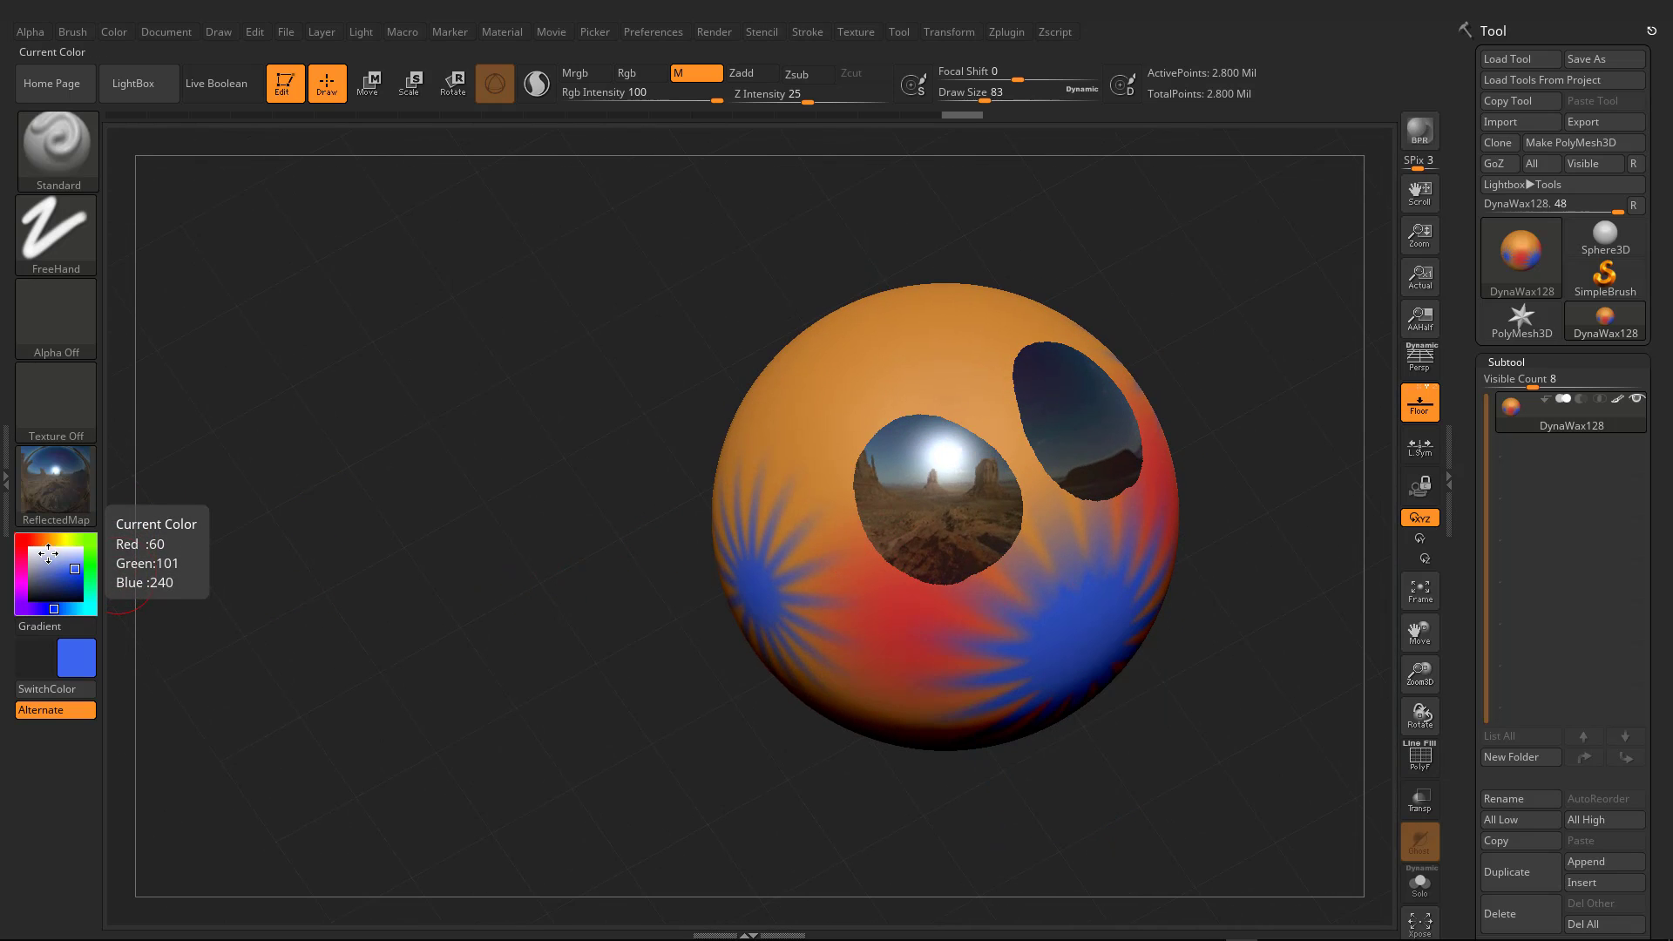
Step: Enable the Mrgb channel and paint a blue ReflectedMap spot on the orange area beside the first spot
left_click(583, 78)
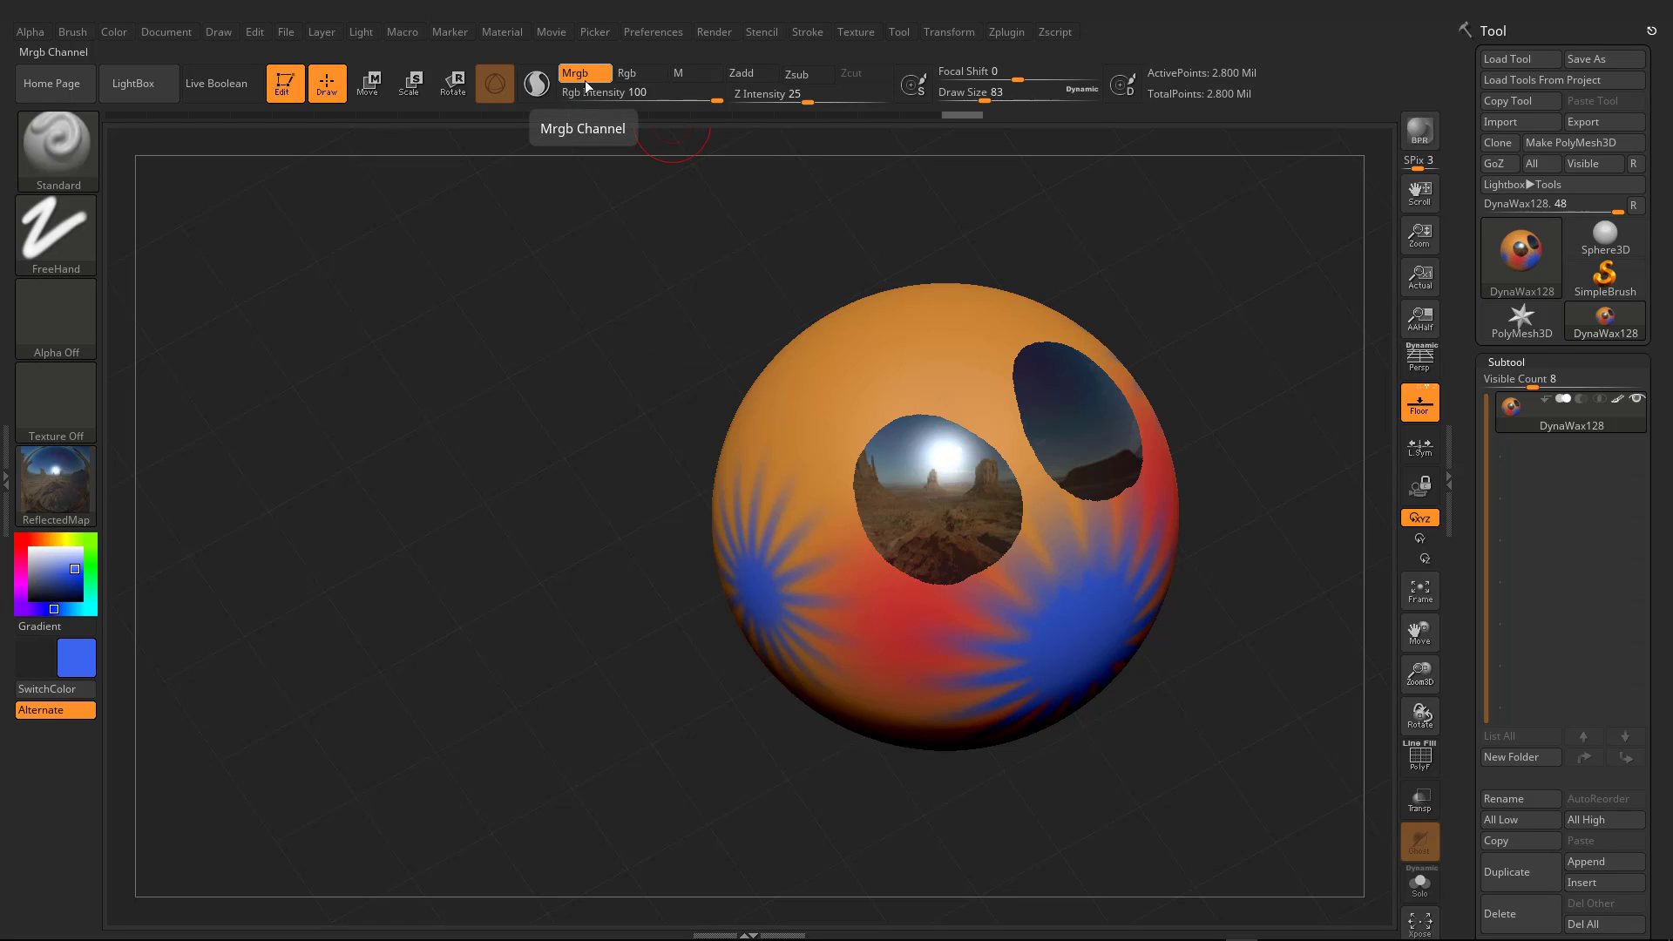
mouse_move(49, 451)
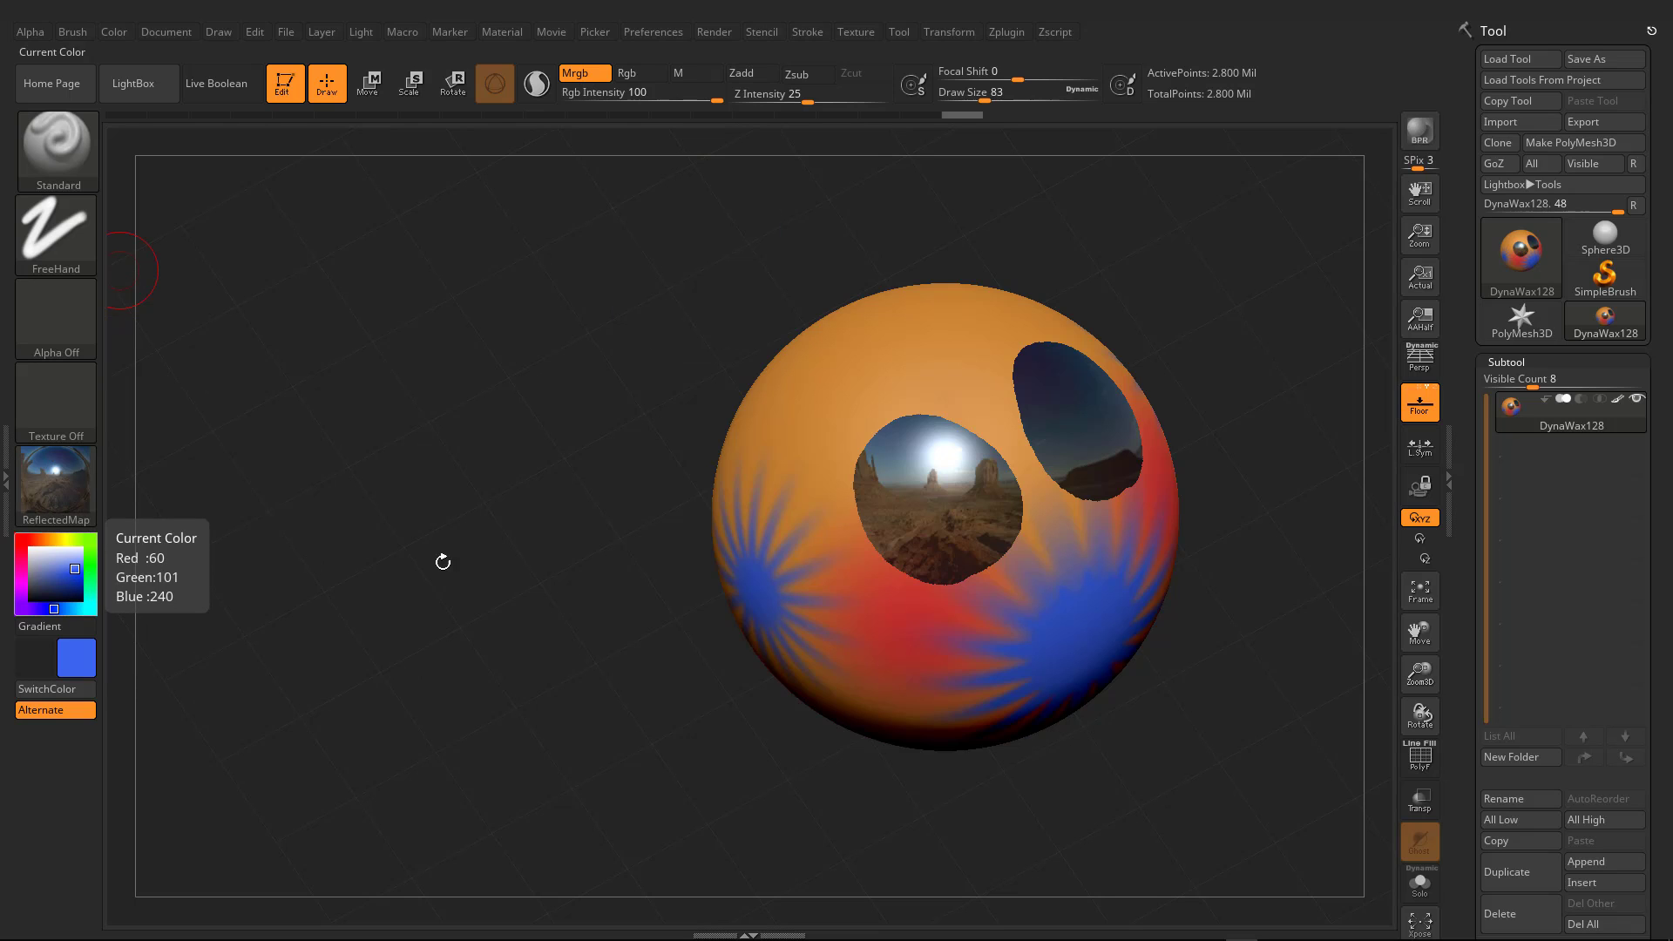
right_click_drag(900, 470, 931, 575, "alt")
right_click_drag(759, 495, 835, 566)
right_click_drag(852, 411, 896, 504, "ctrl")
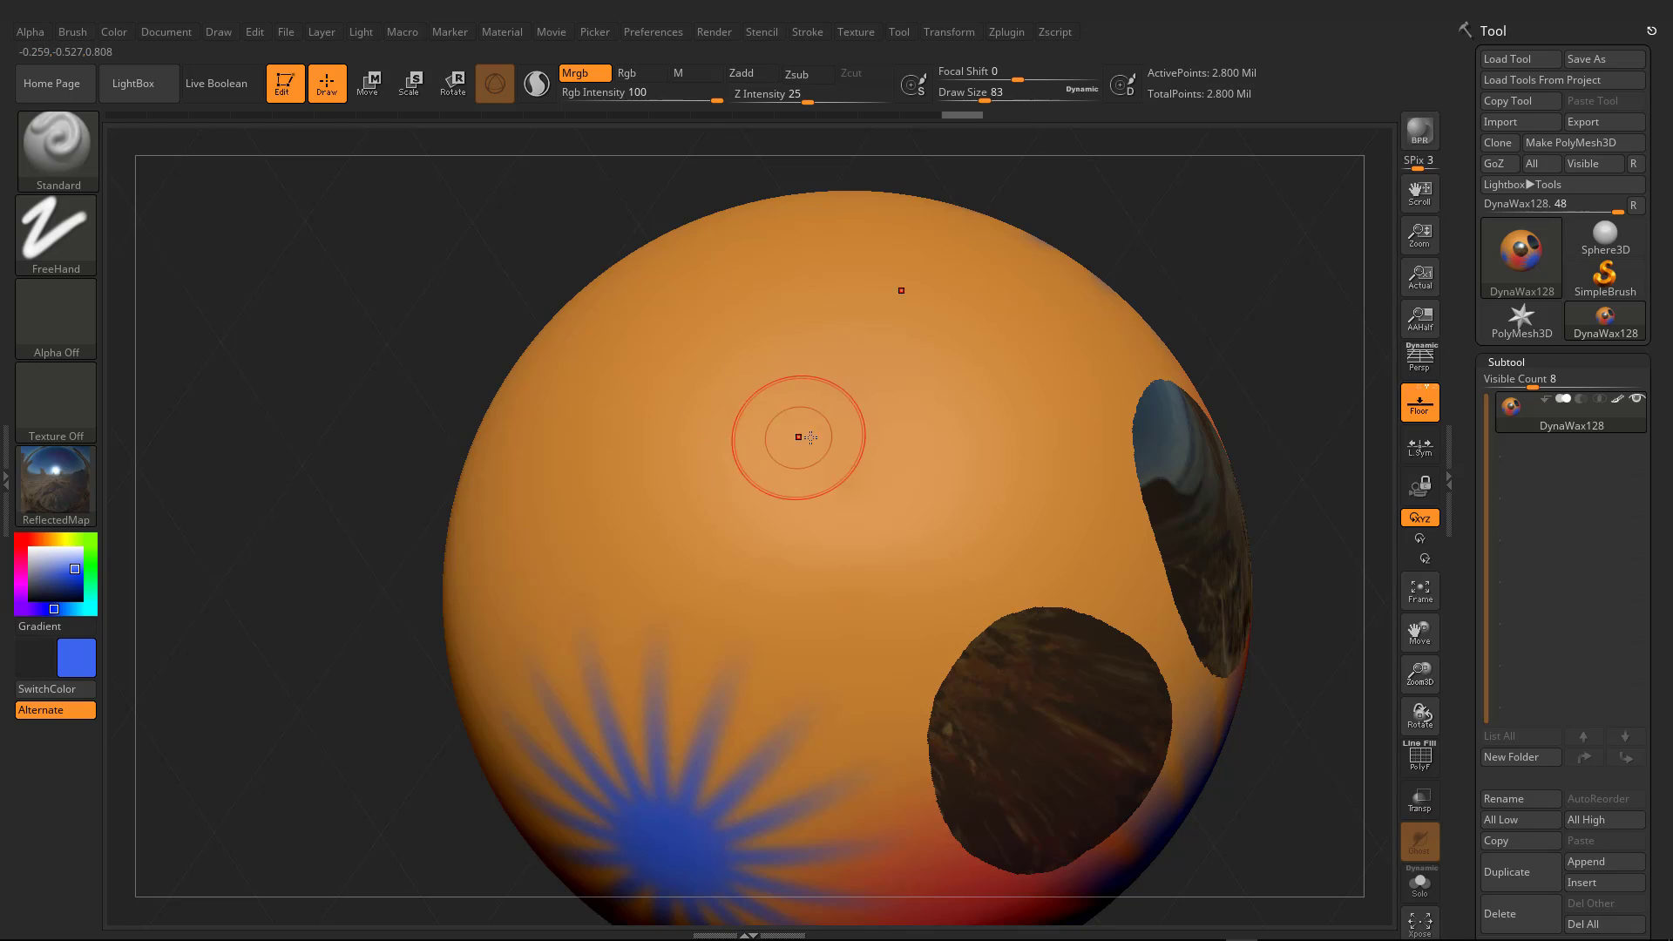
mouse_move(798, 436)
left_mouse_down()
mouse_move(862, 501)
mouse_move(766, 410)
mouse_move(749, 522)
mouse_move(810, 448)
left_mouse_up()
right_click_drag(811, 448, 1036, 679)
Step: Set the paint color to red and paint another ReflectedMap spot beside the blue one with Mrgb
left_click_drag(44, 539, 21, 539)
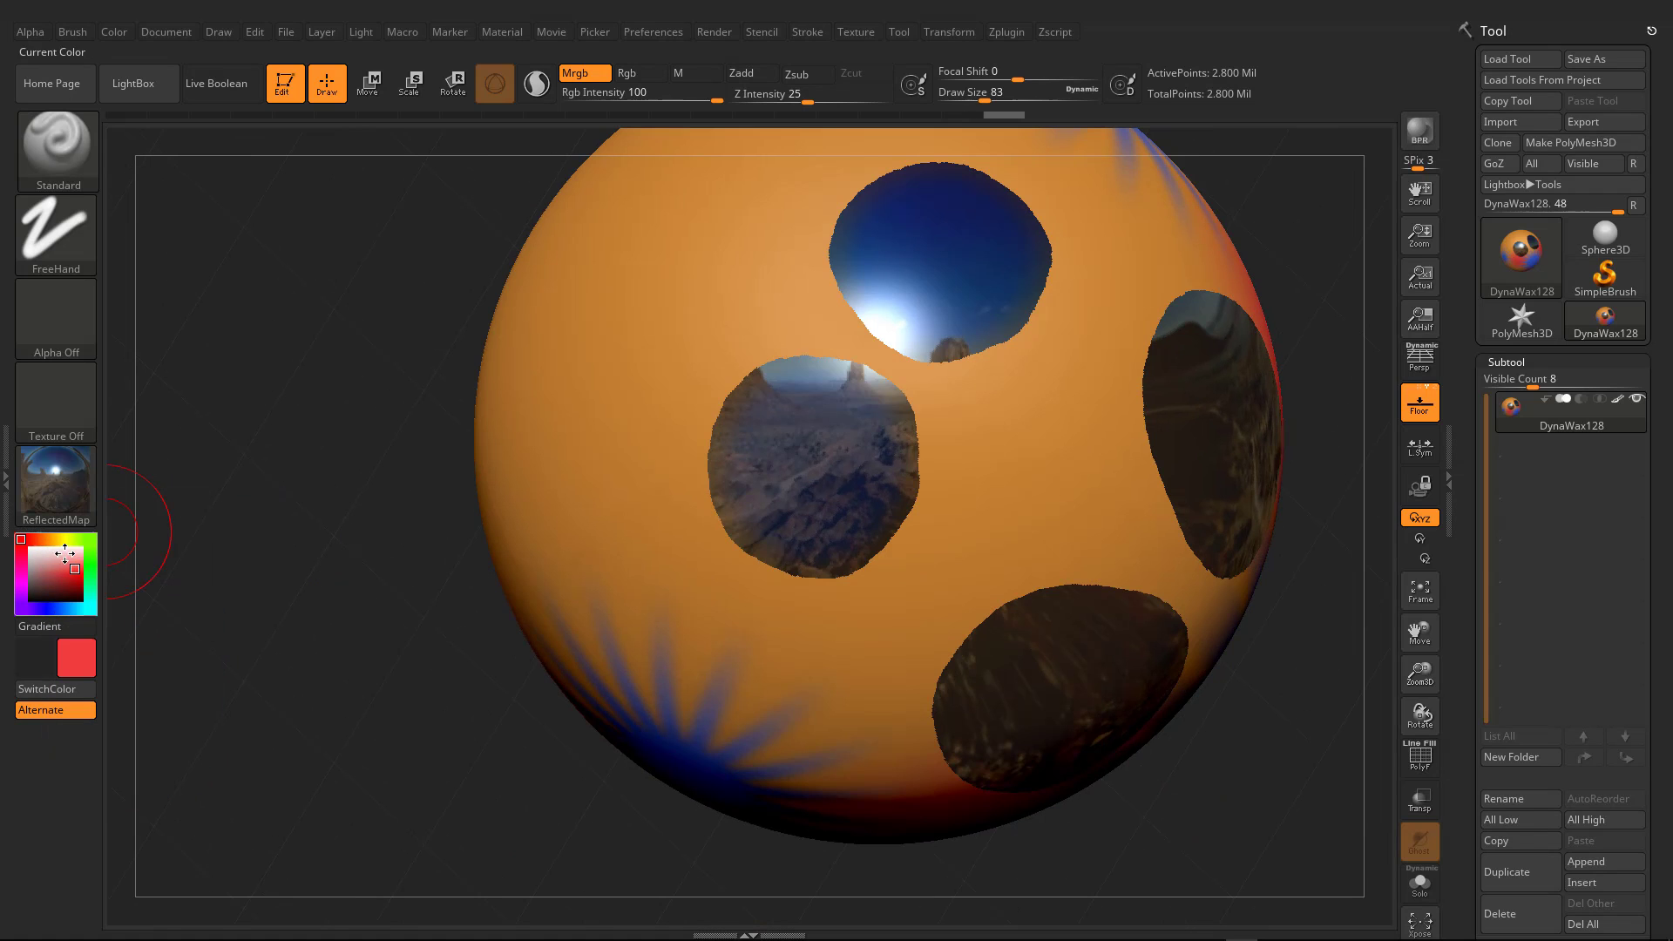
right_click_drag(580, 360, 693, 393)
right_click_drag(646, 231, 693, 372, "alt")
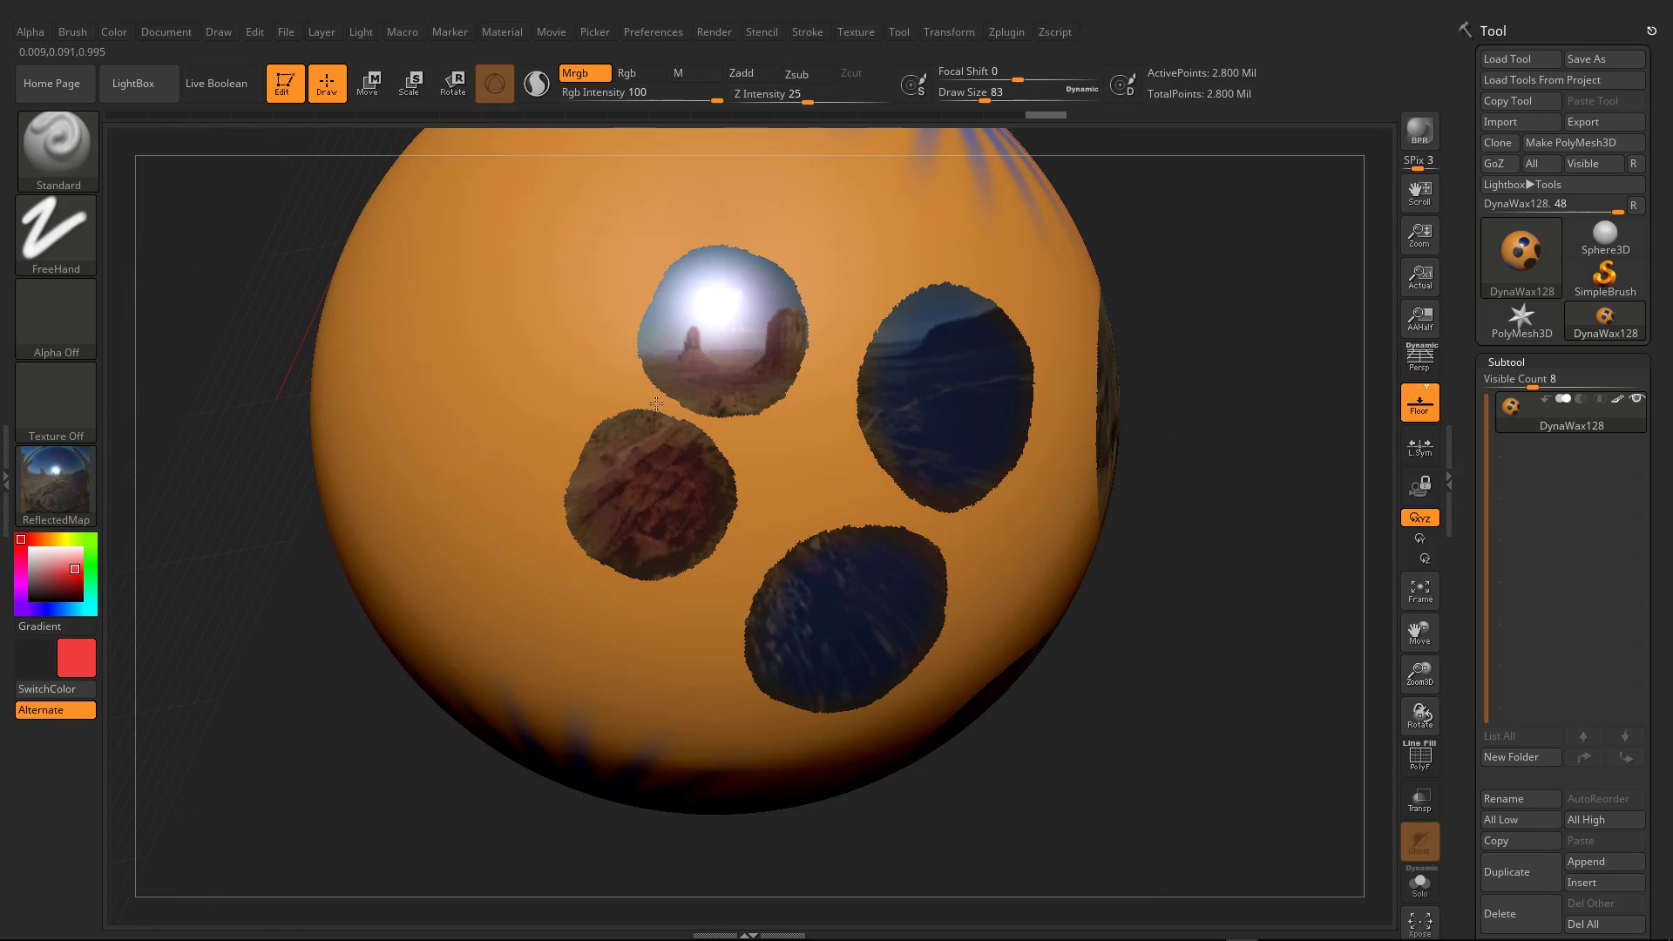
Step: Choose ReflectRed from the MatCap materials as the current material
left_click(66, 498)
mouse_move(340, 617)
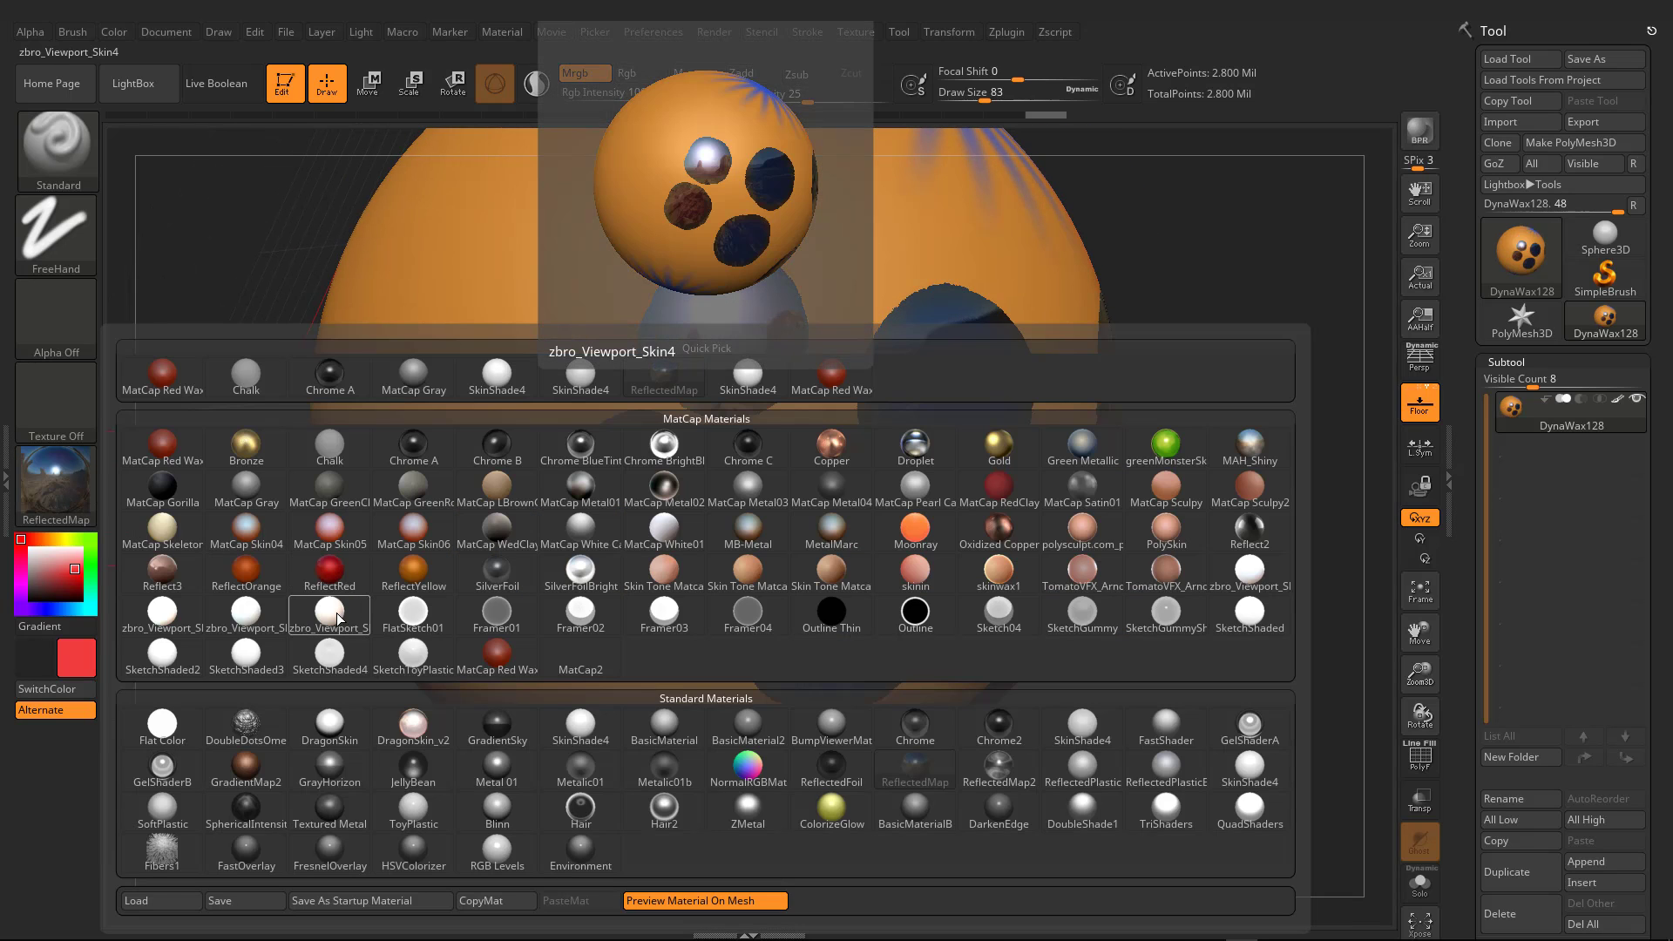
left_click(329, 575)
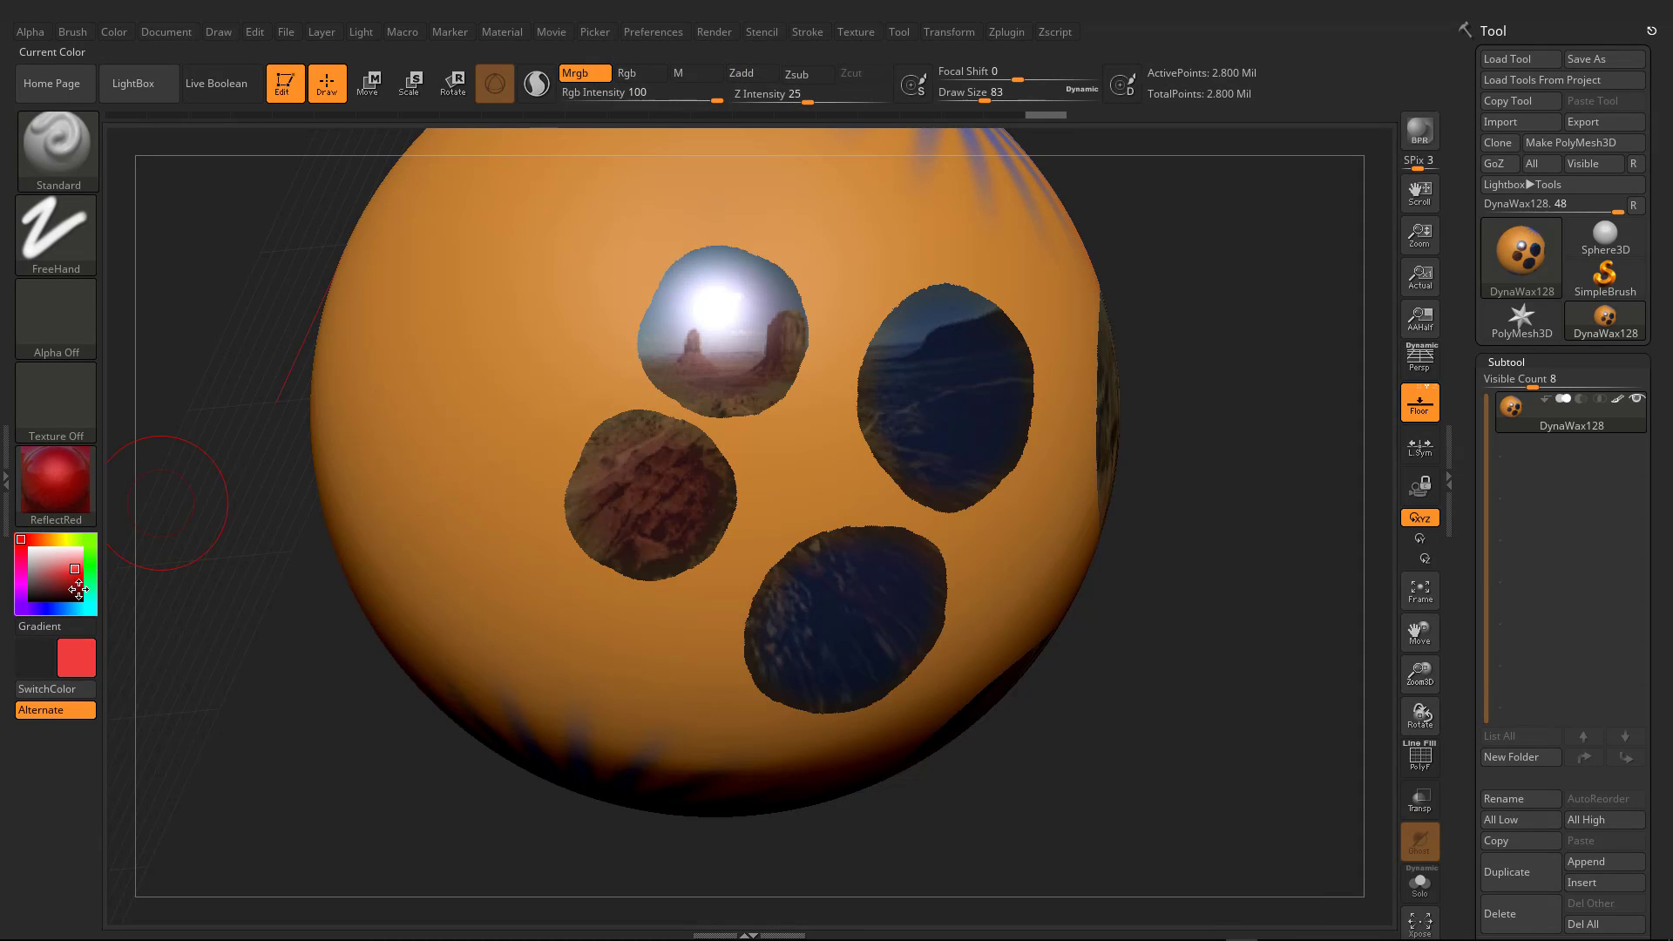
Step: Set the paint color to a bright blue and choose MAH_Shiny from the MatCap materials
left_click_drag(65, 603, 69, 577)
left_click(45, 491)
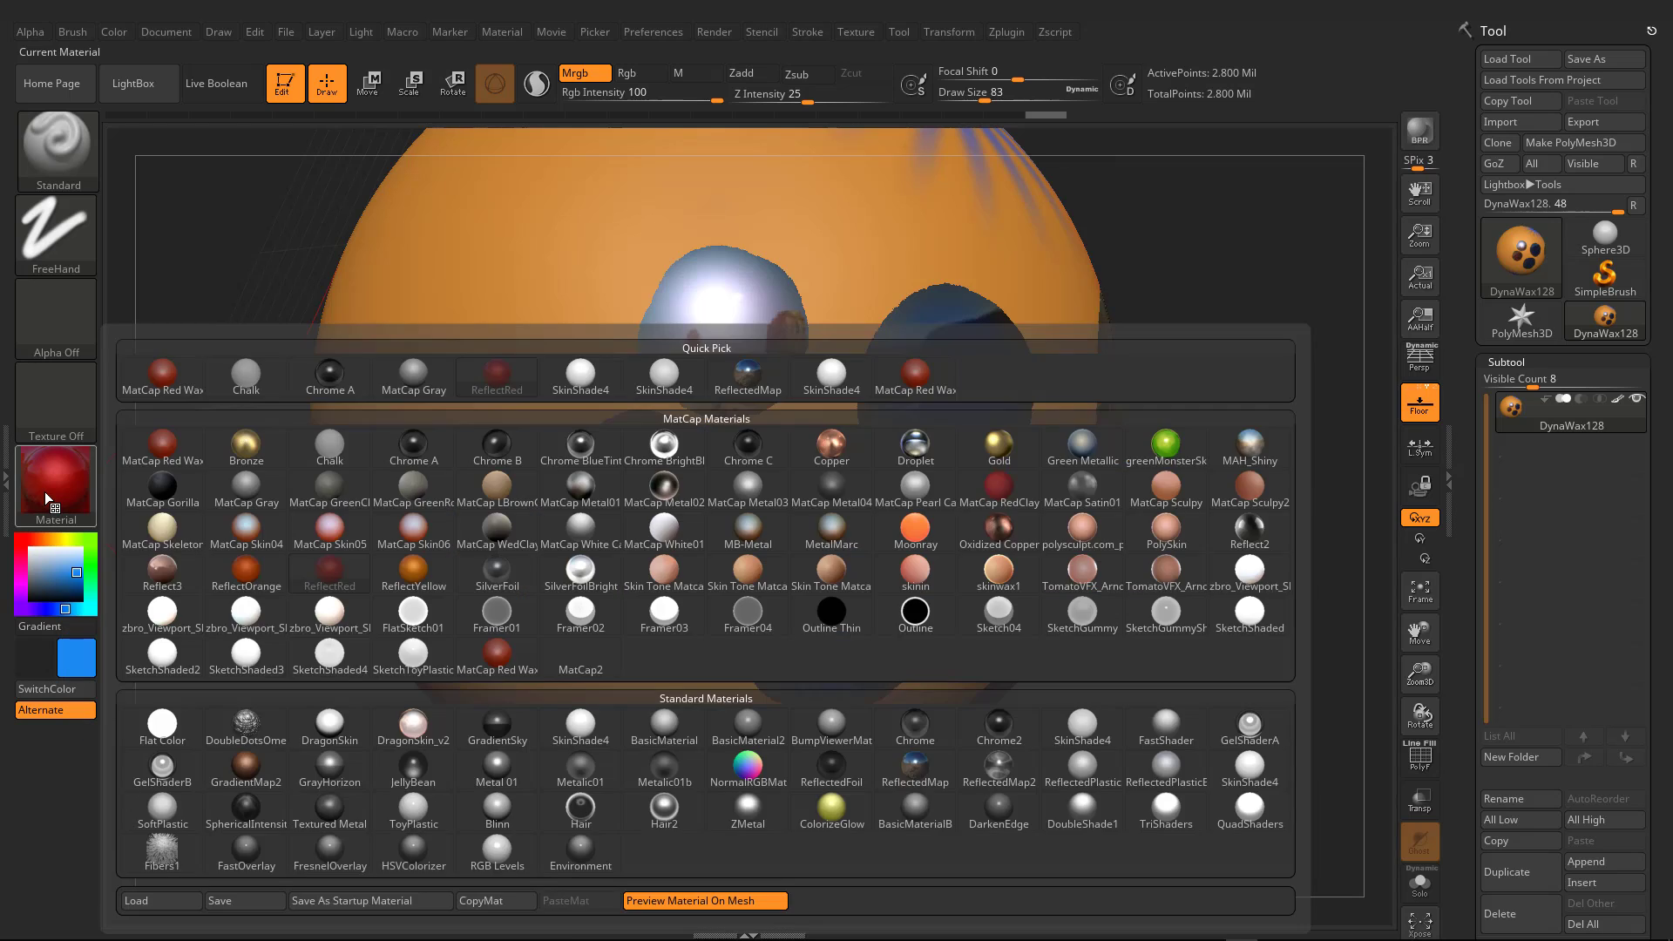
left_click(67, 504)
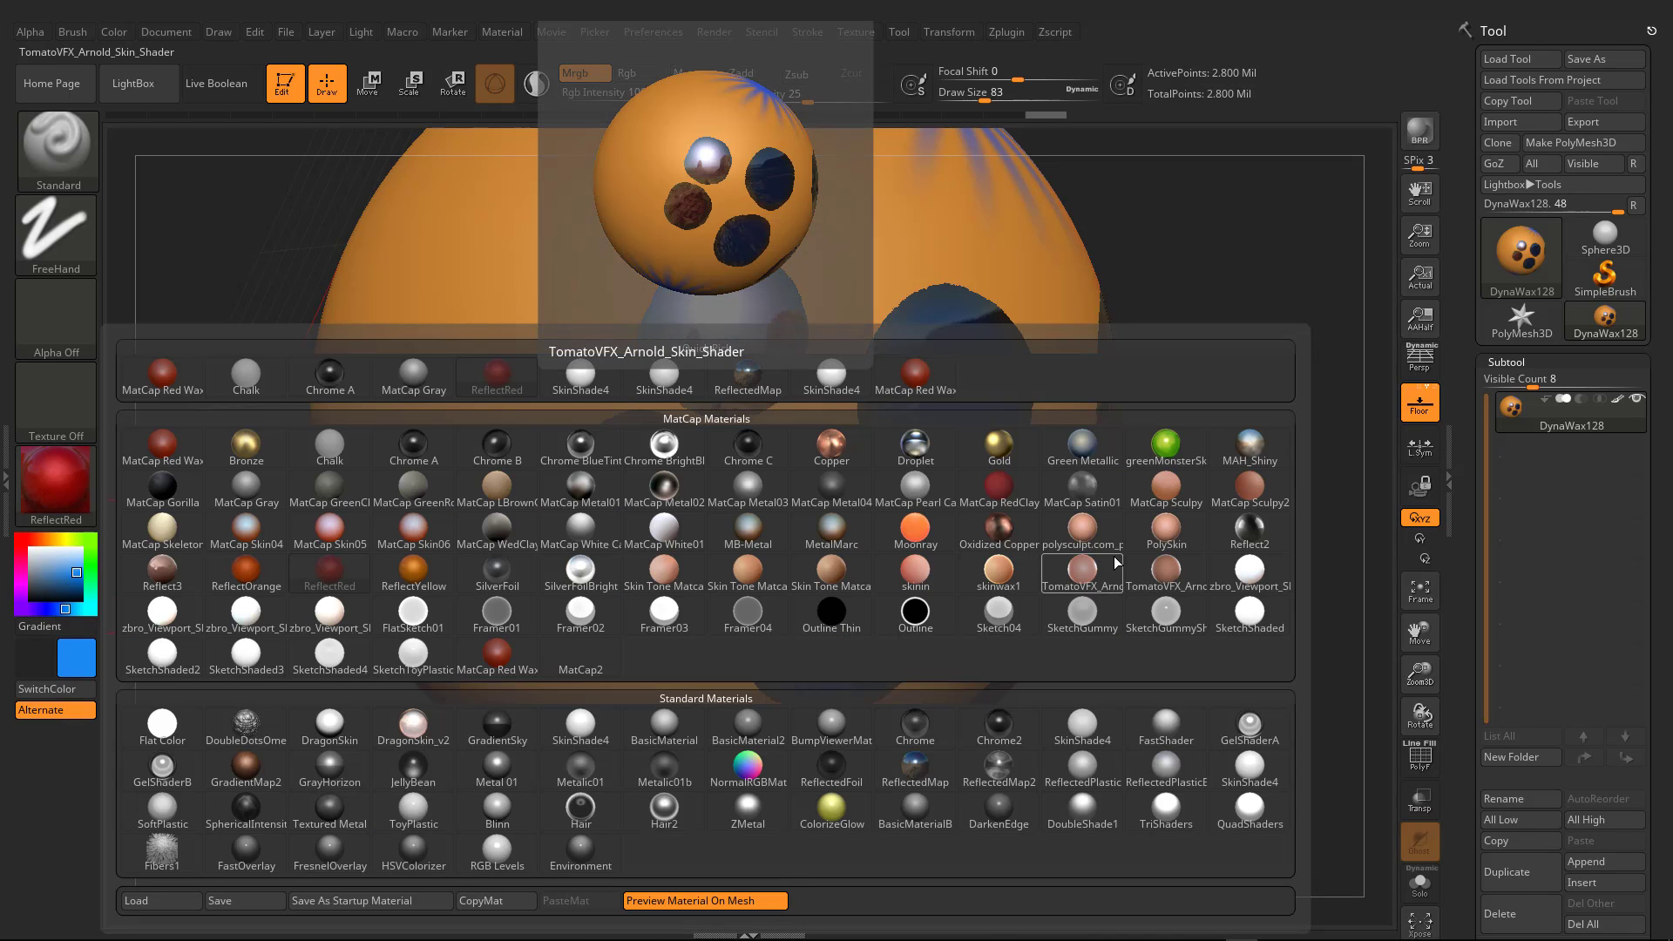
left_click(1249, 448)
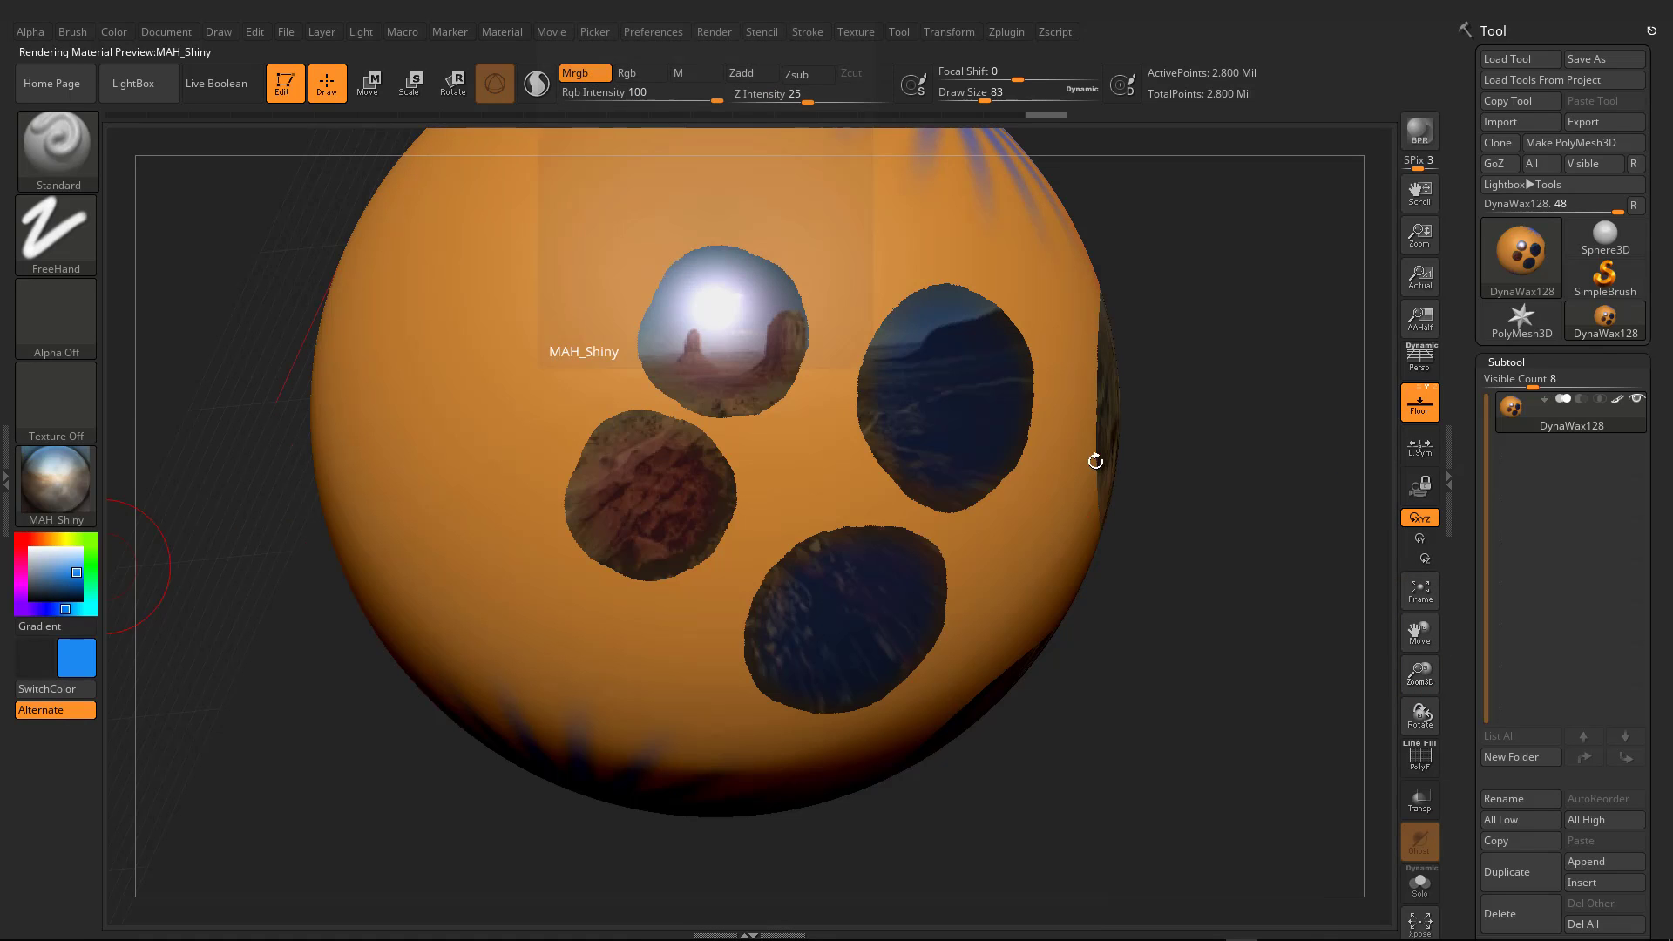
Step: Paint large freehand patches of blue MAH_Shiny with Mrgb across the sphere's orange area, and inspect them from other angles
mouse_move(548, 349)
left_mouse_down()
mouse_move(653, 336)
mouse_move(627, 436)
mouse_move(682, 383)
mouse_move(784, 453)
mouse_move(592, 471)
mouse_move(740, 523)
mouse_move(578, 369)
left_mouse_up()
mouse_move(538, 351)
right_mouse_down()
mouse_move(582, 374)
mouse_move(565, 373)
mouse_move(580, 319)
mouse_move(610, 331)
right_mouse_up()
right_click_drag(609, 403, 737, 516, "alt")
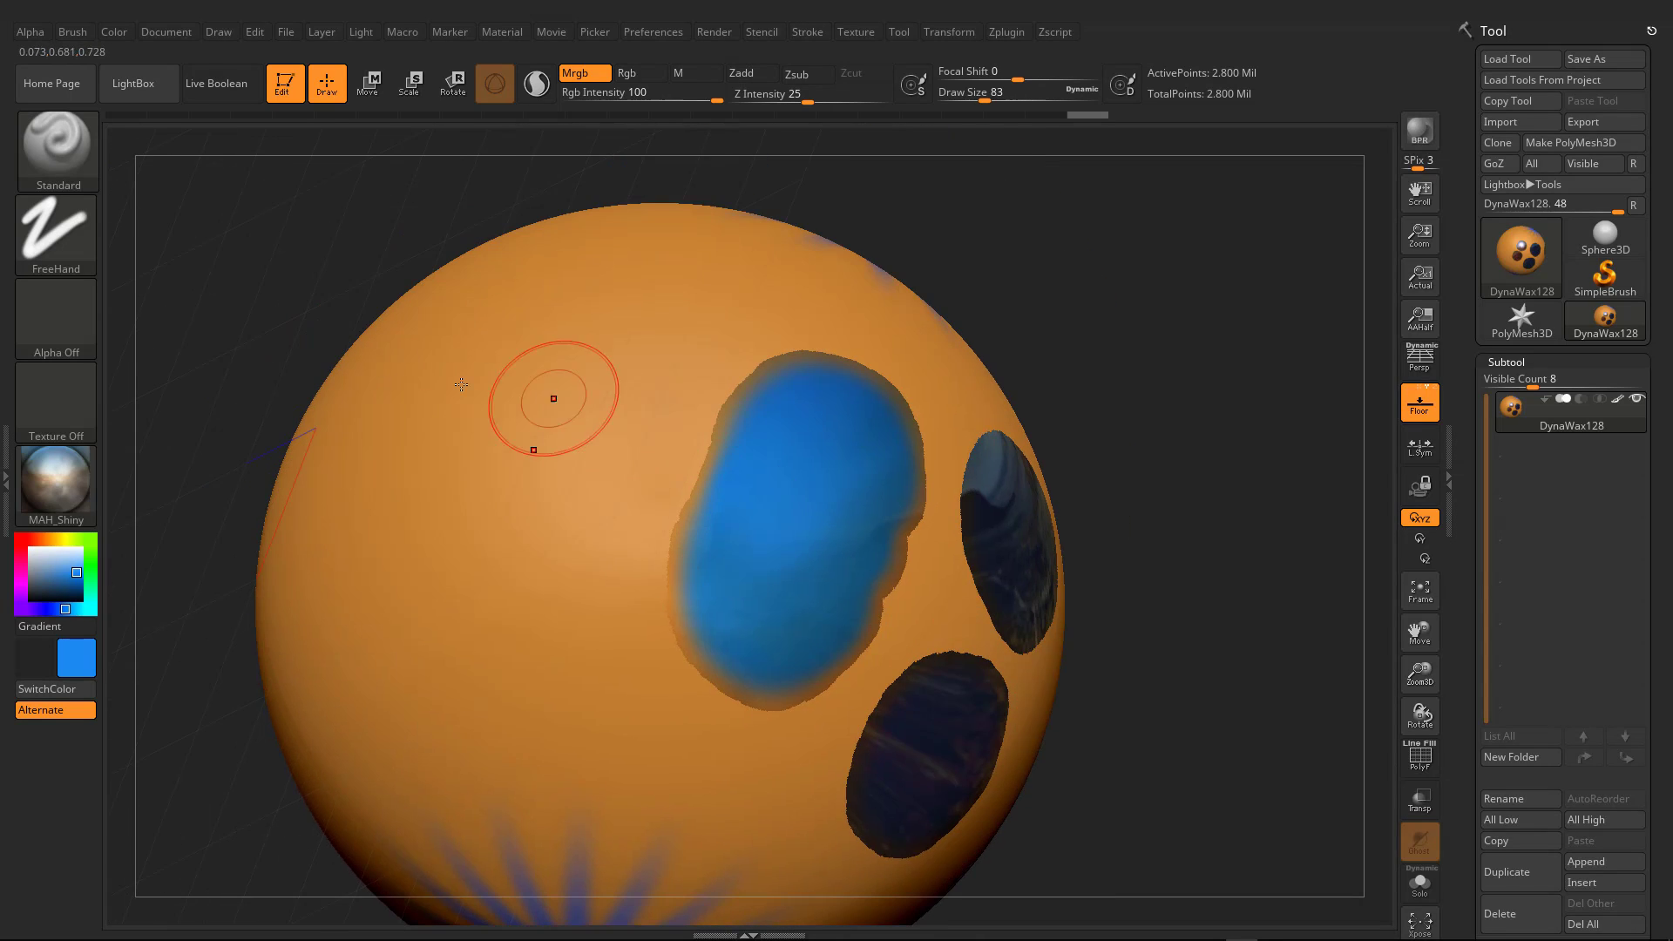
mouse_move(512, 303)
left_mouse_down()
mouse_move(404, 550)
mouse_move(494, 404)
mouse_move(520, 643)
left_mouse_up()
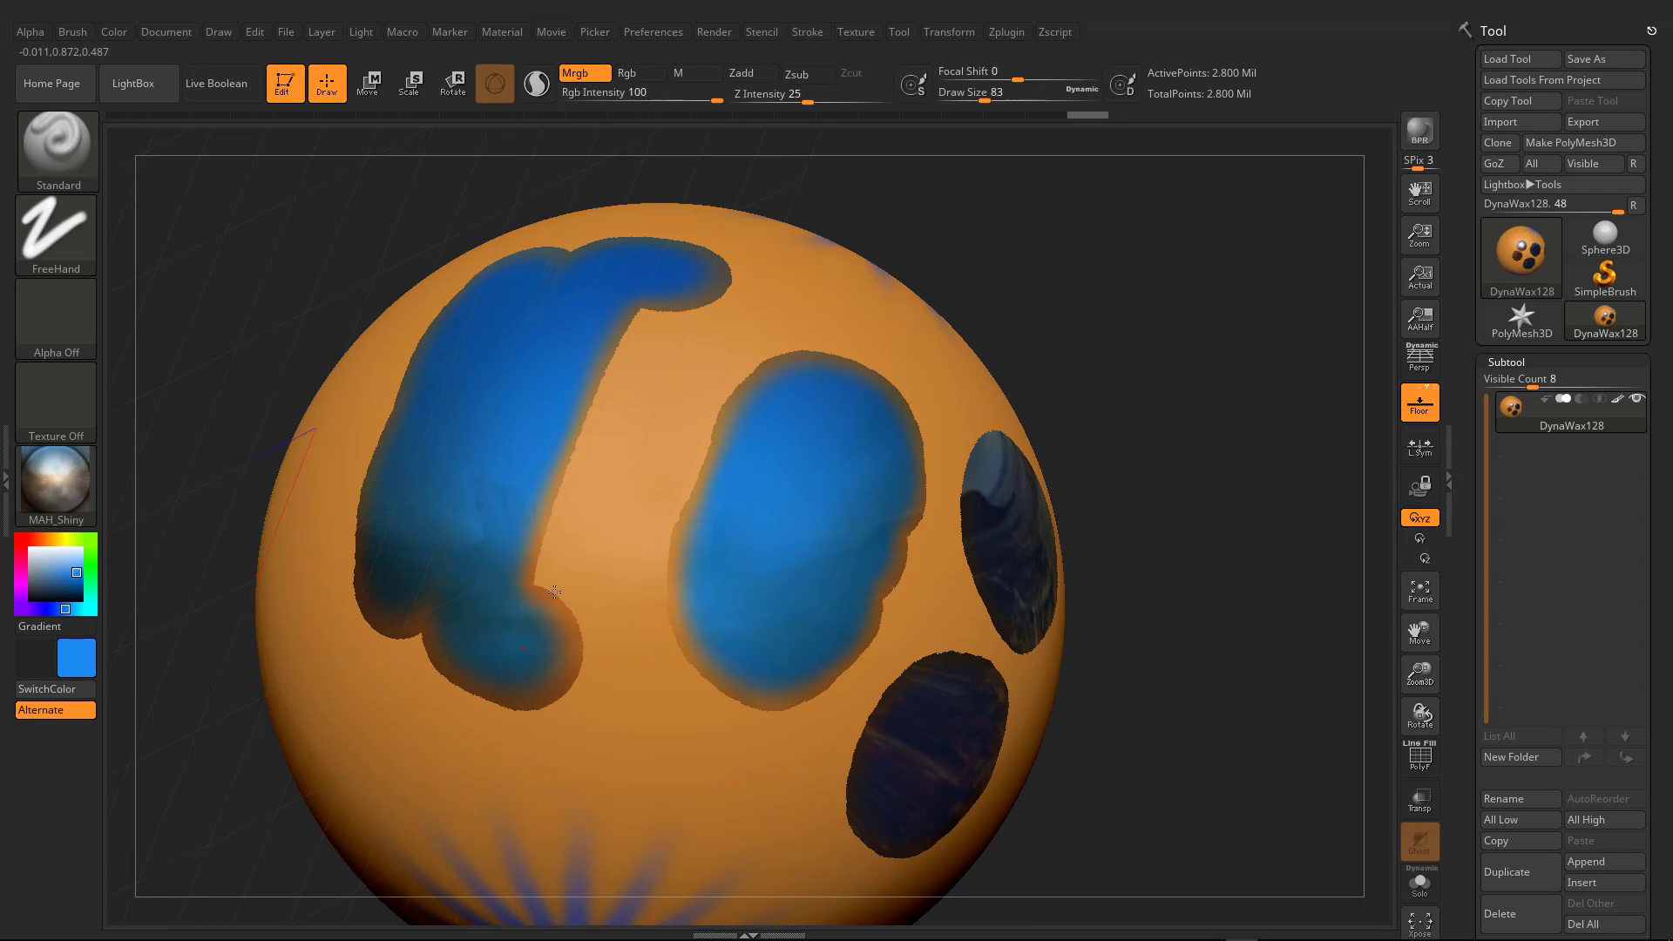
mouse_move(557, 501)
right_mouse_down()
mouse_move(586, 602)
mouse_move(439, 597)
mouse_move(495, 466)
mouse_move(832, 512)
right_mouse_up()
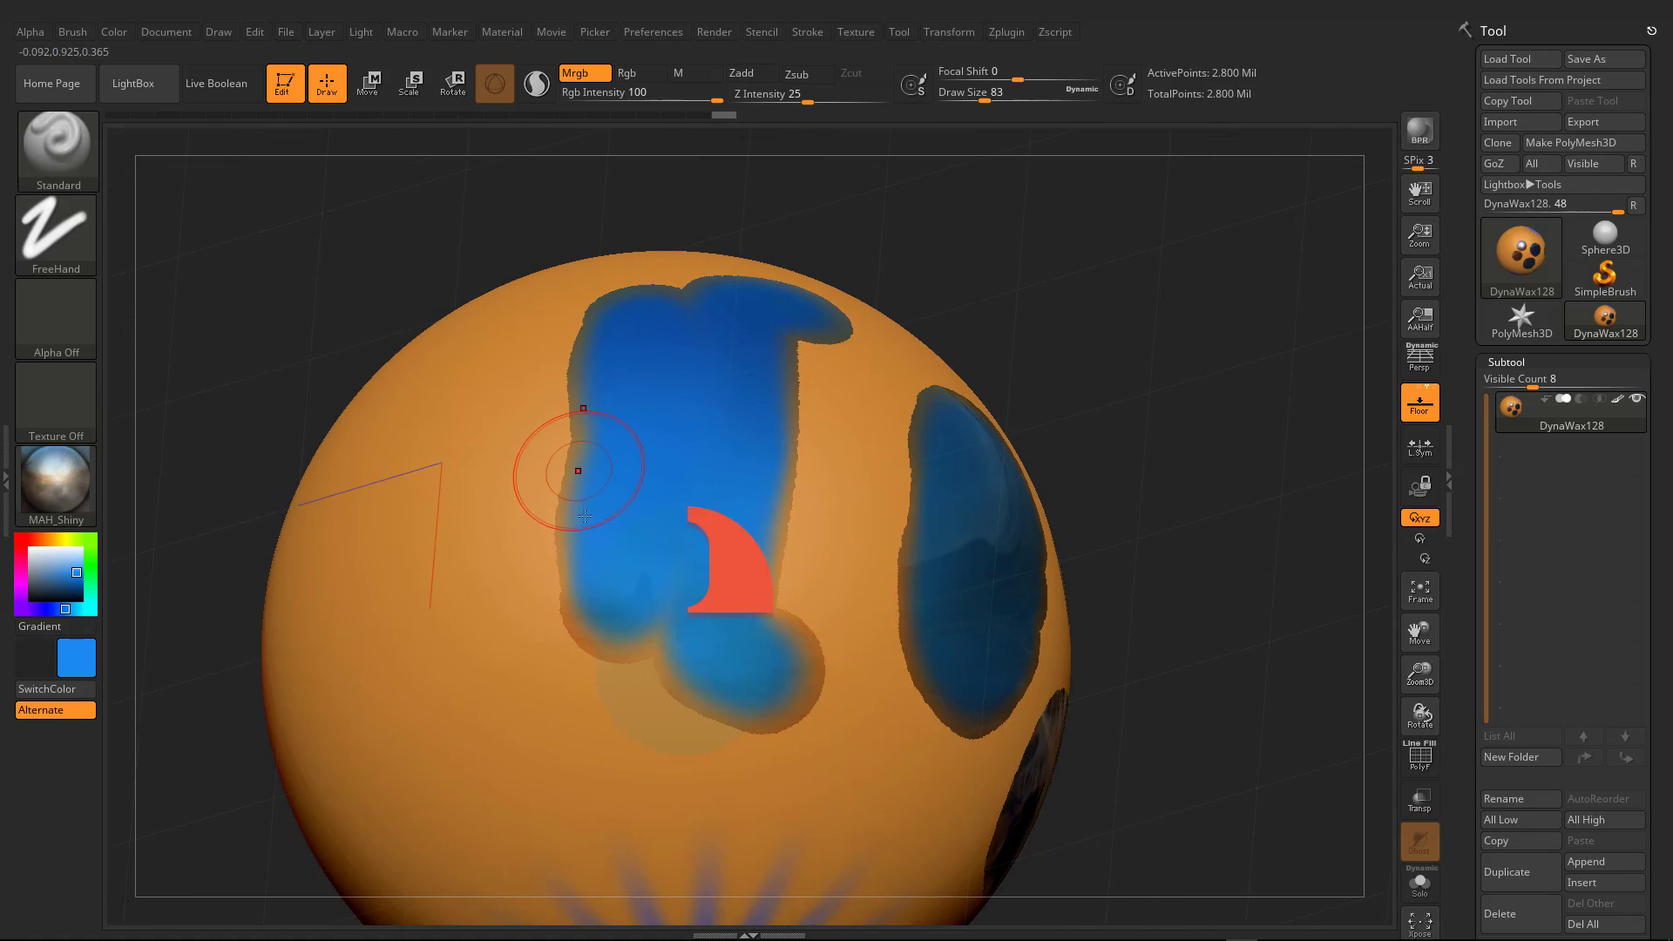
right_click_drag(579, 465, 586, 521)
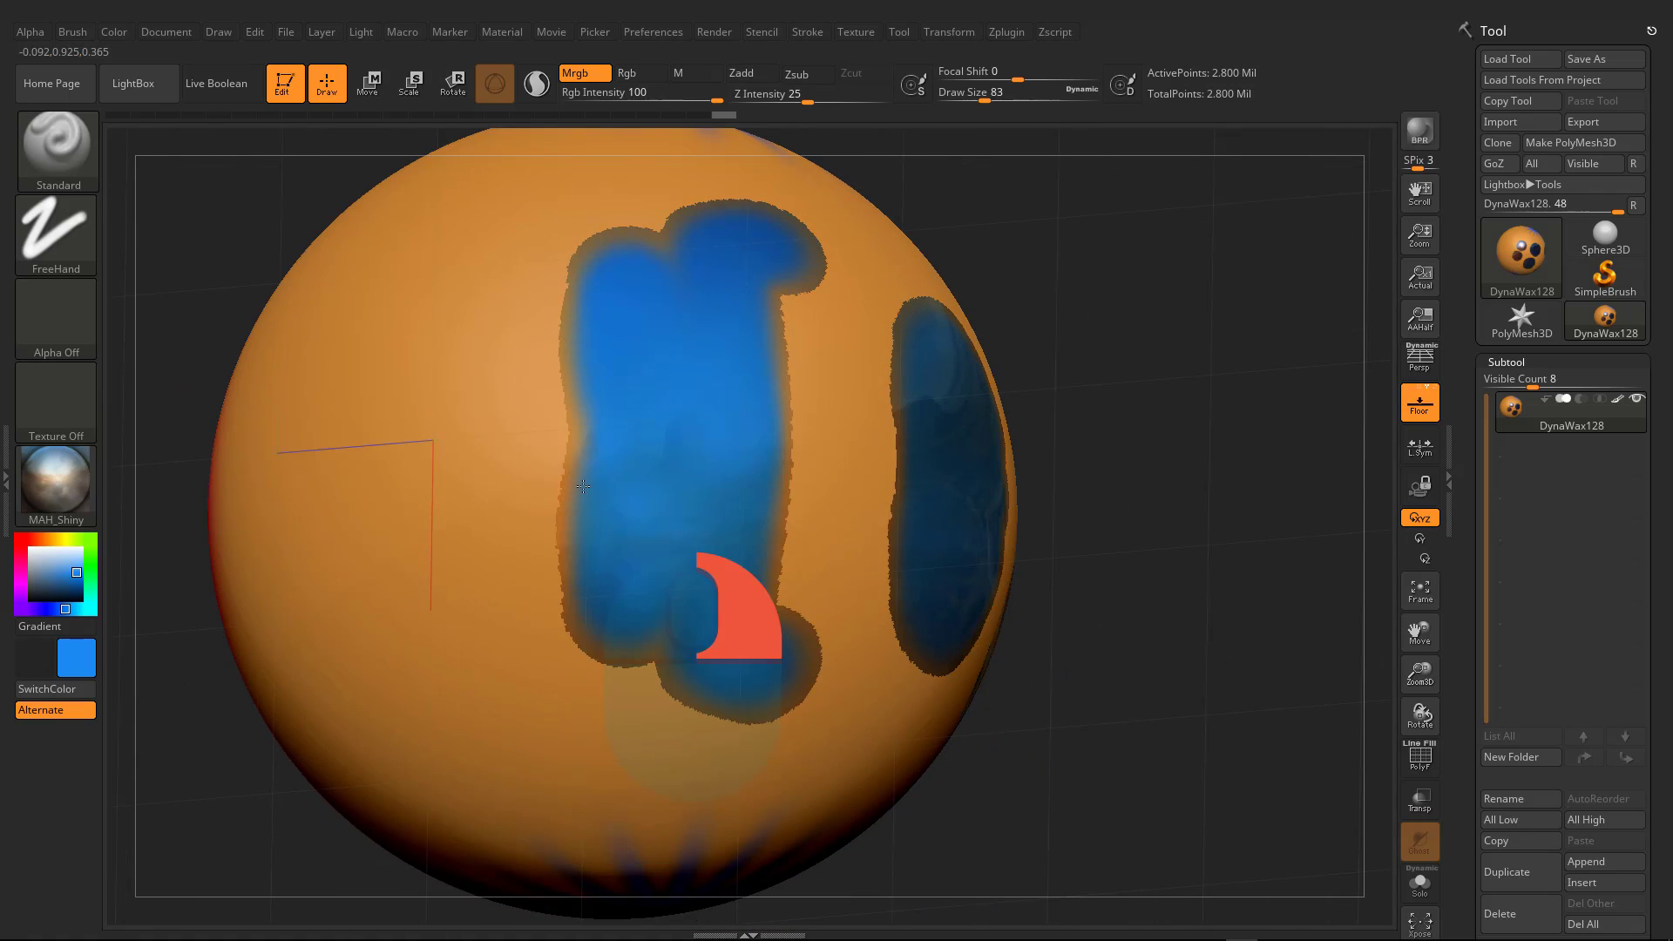
Step: Combine the Zsub and Mrgb modes, and carve a blue MAH_Shiny hollow beside the large painted patch
left_click(587, 80)
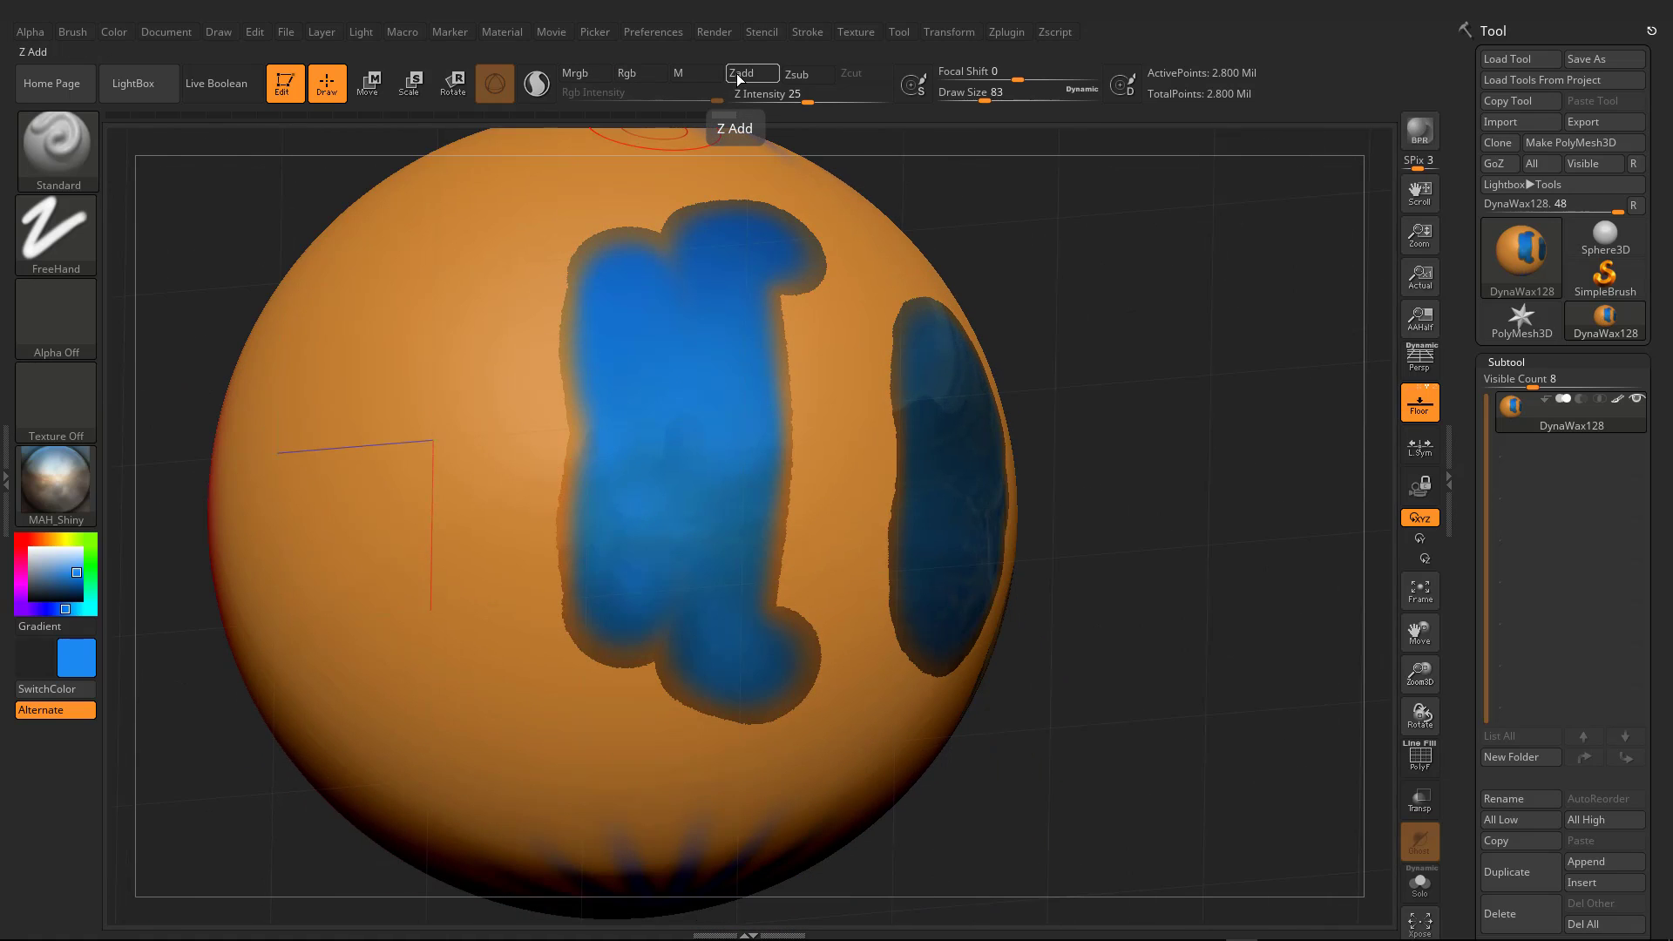
left_click(792, 78)
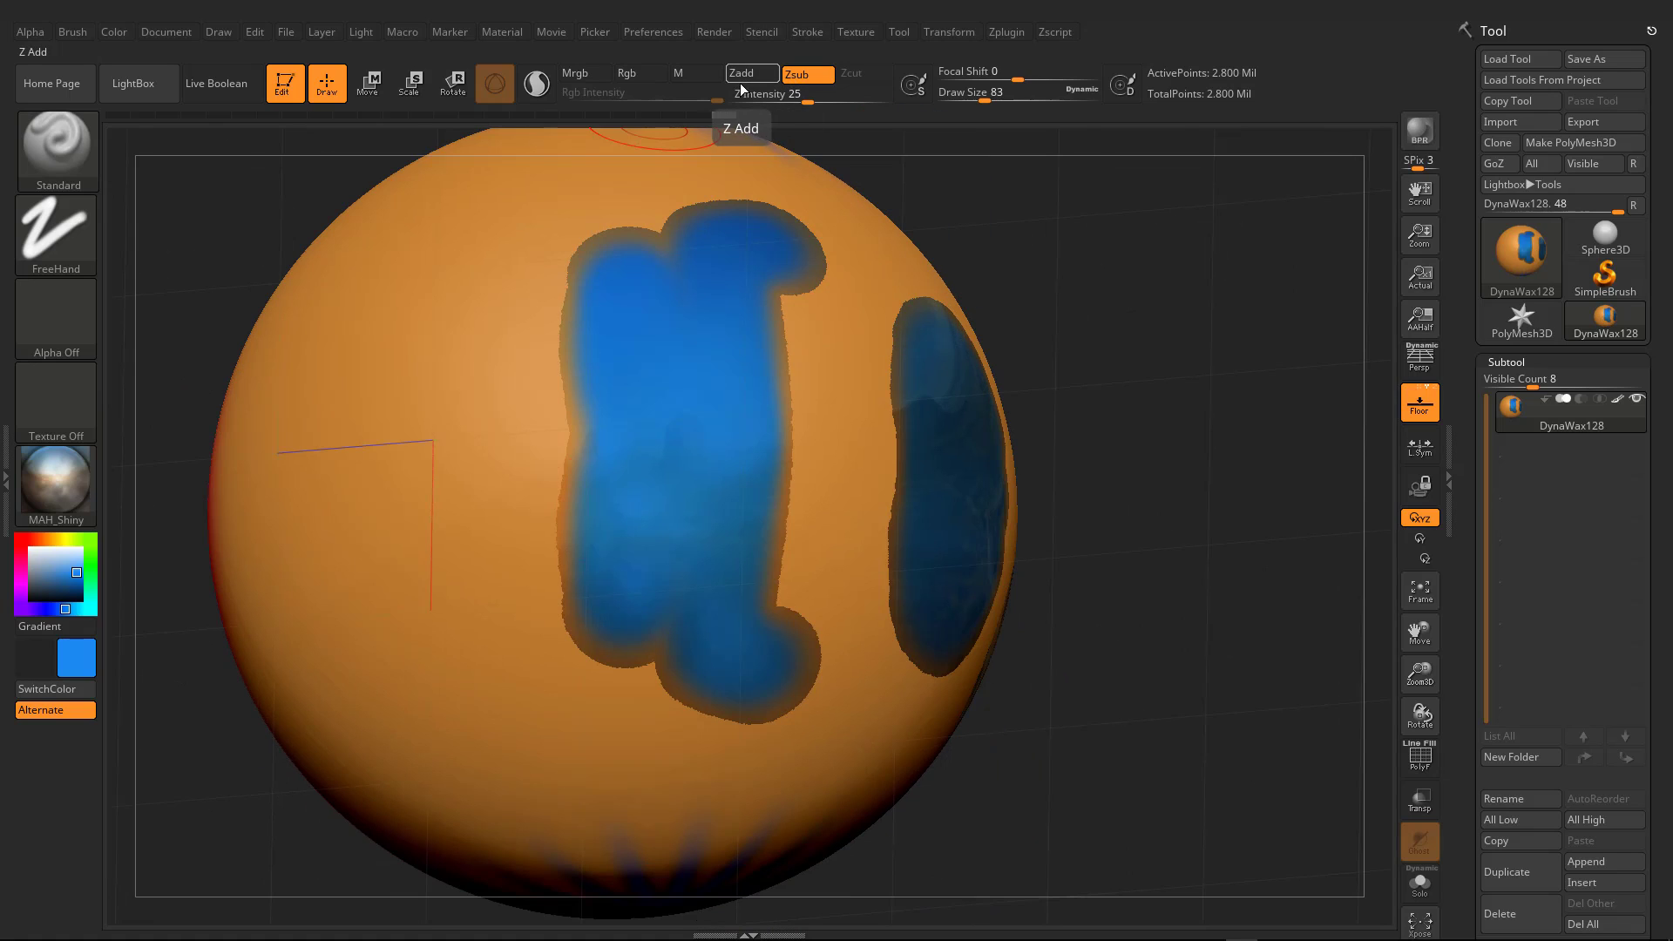
left_click(687, 77)
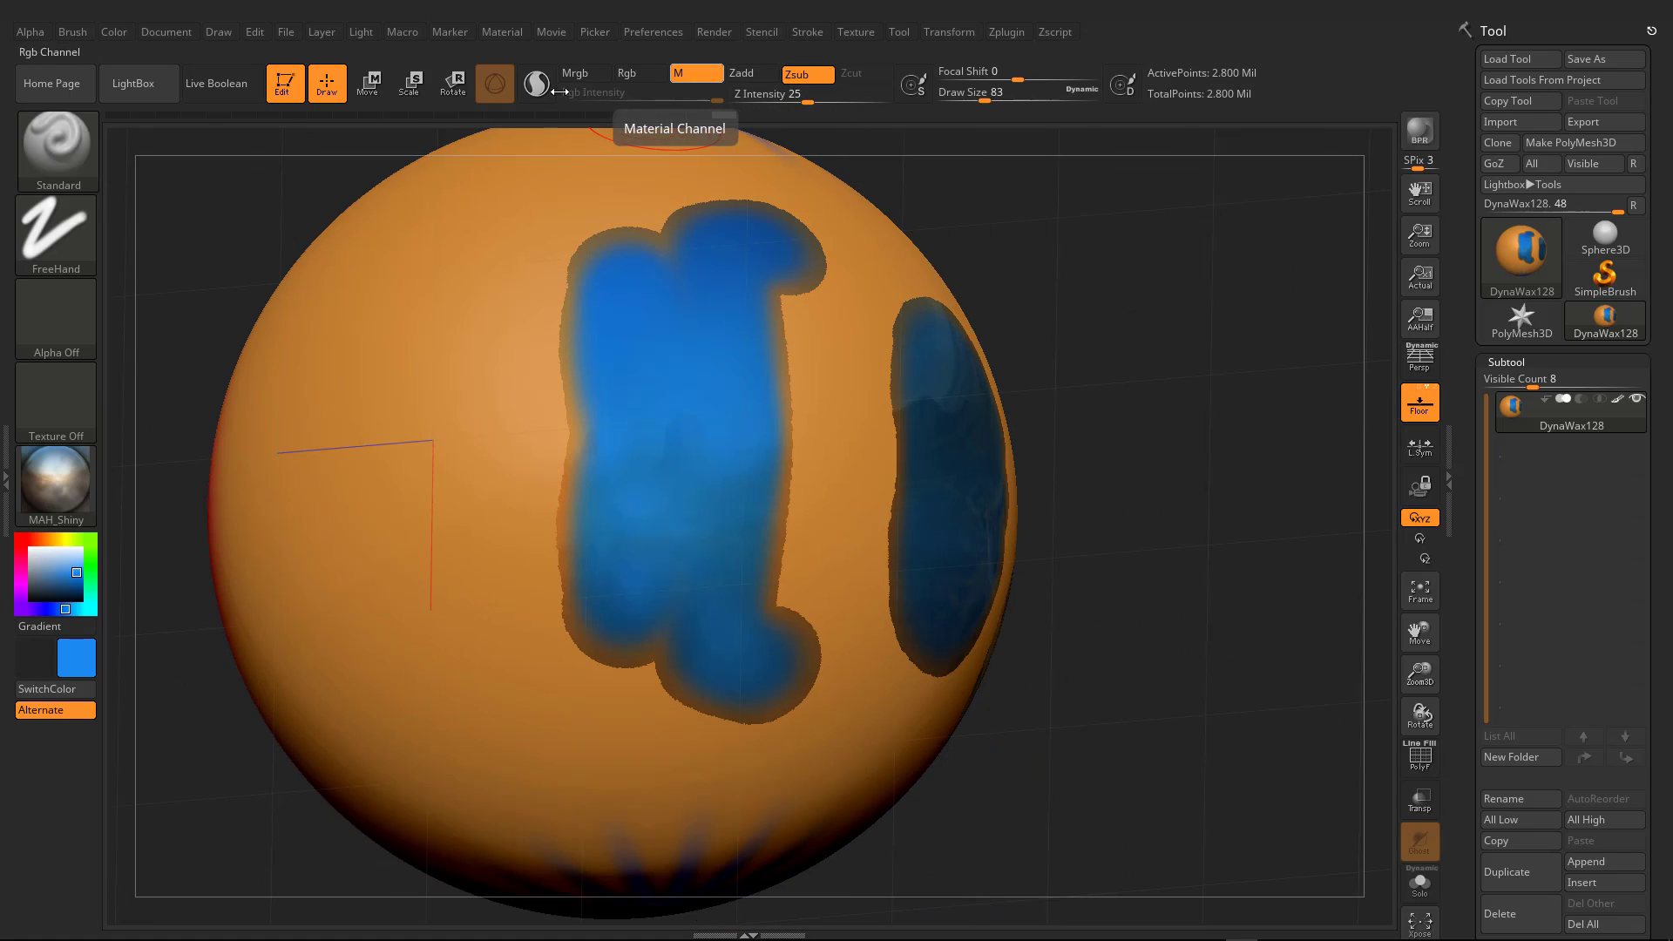
left_click(629, 77)
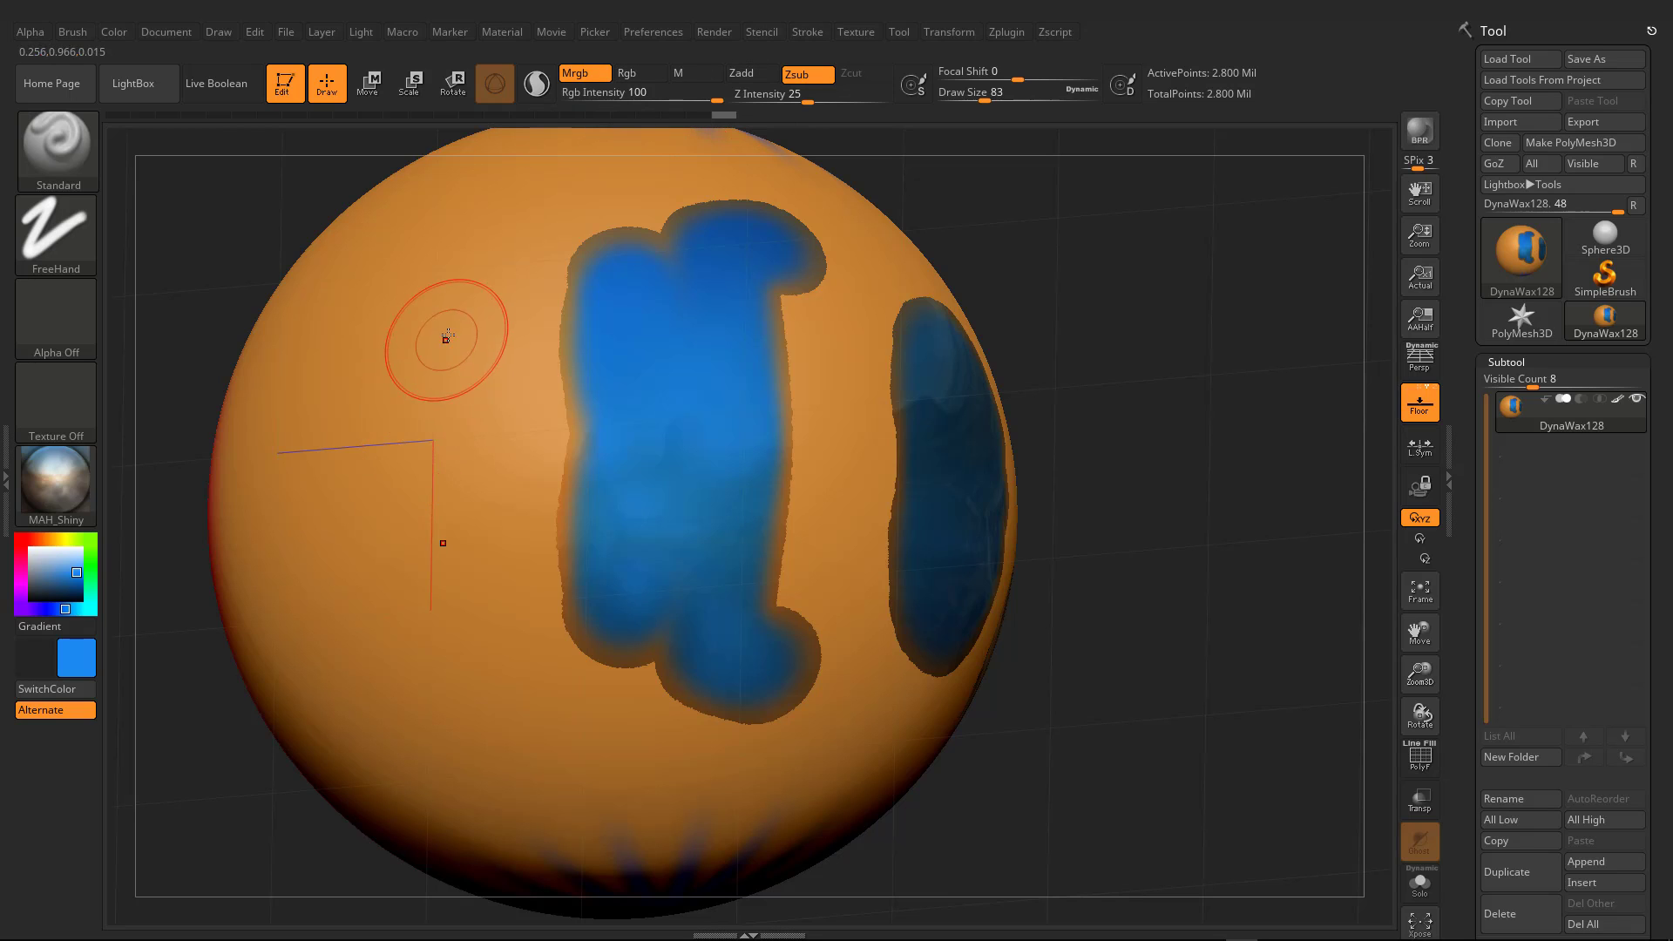
mouse_move(459, 361)
left_mouse_down()
mouse_move(465, 465)
mouse_move(587, 381)
mouse_move(554, 444)
mouse_move(470, 450)
mouse_move(573, 406)
left_mouse_up()
right_click_drag(757, 444, 717, 434)
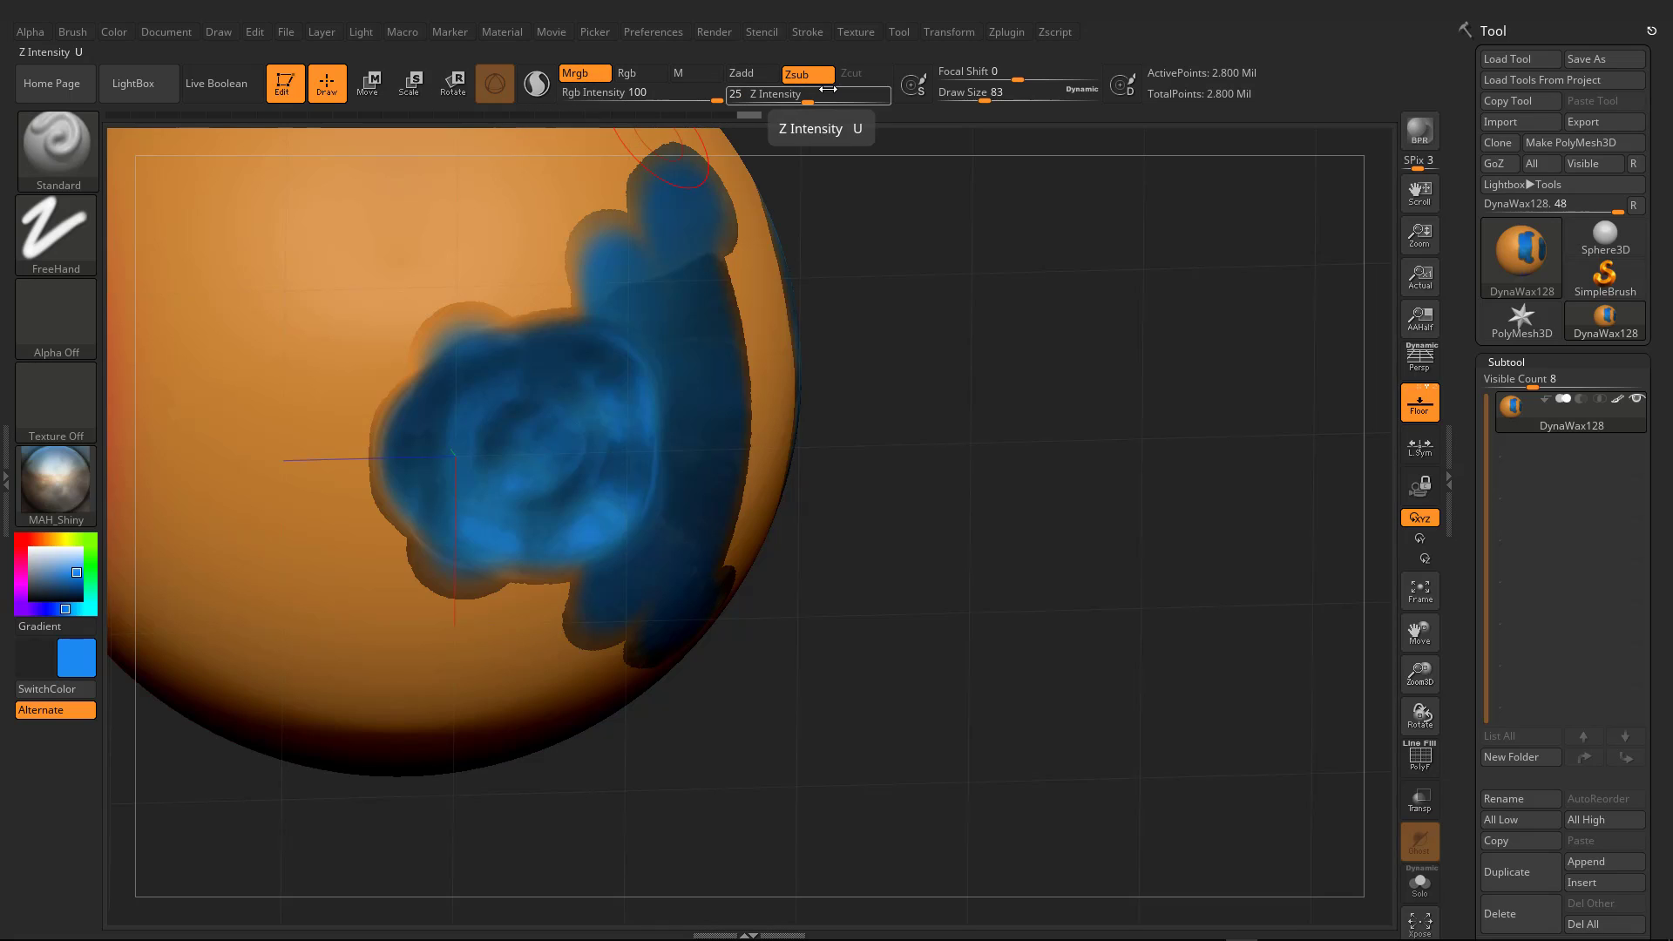
Step: Switch from Zsub to Zadd with Mrgb on, and sculpt raised MAH_Shiny bumps beside the hollow in blue and red
left_click(754, 72)
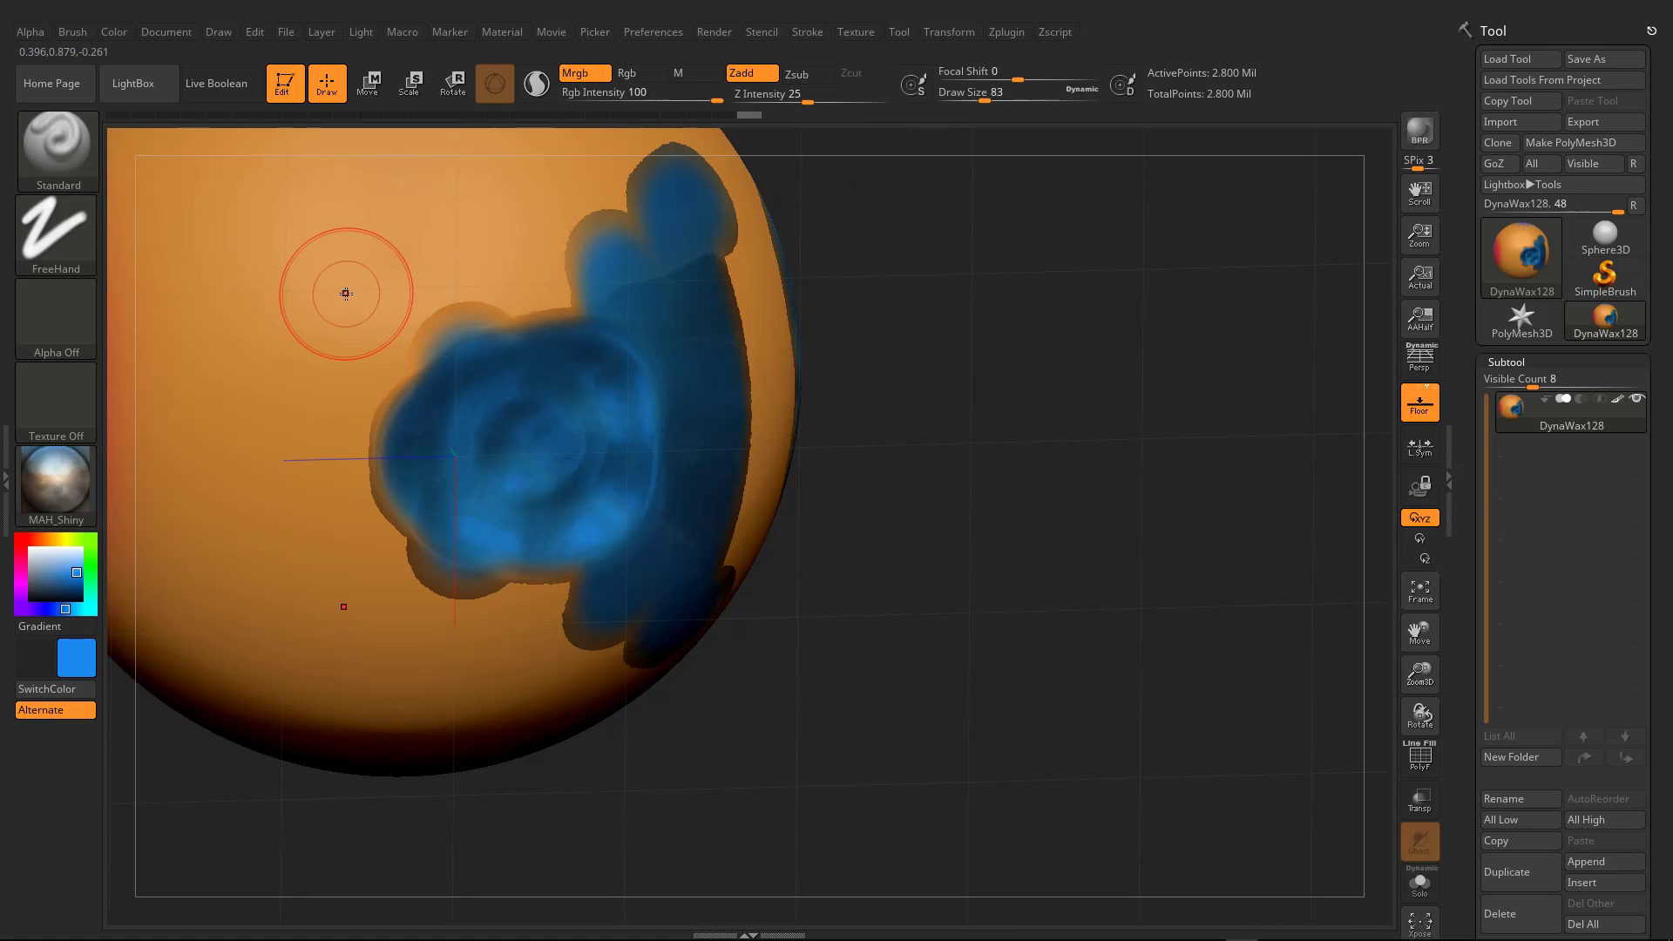
mouse_move(345, 293)
left_mouse_down()
mouse_move(324, 287)
mouse_move(336, 278)
left_mouse_up()
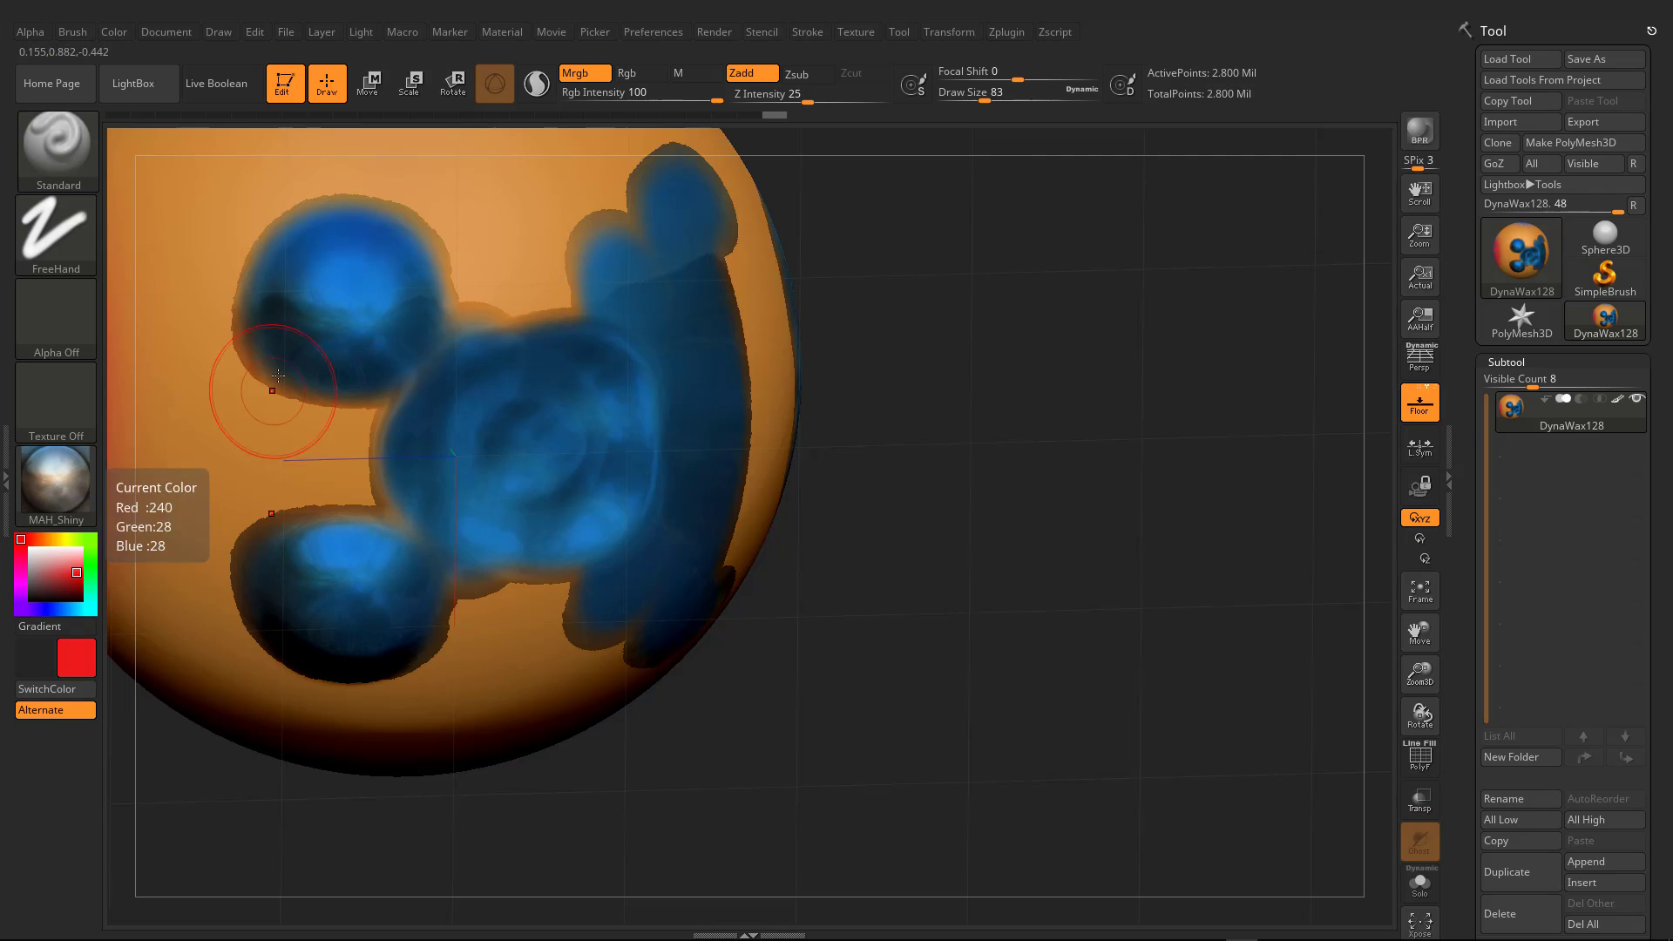
mouse_move(303, 376)
left_mouse_down()
mouse_move(402, 365)
mouse_move(420, 275)
mouse_move(505, 311)
left_mouse_up()
mouse_move(620, 435)
right_mouse_down()
mouse_move(561, 494)
mouse_move(568, 436)
mouse_move(621, 464)
mouse_move(600, 452)
right_mouse_up()
right_click_drag(713, 443, 749, 410)
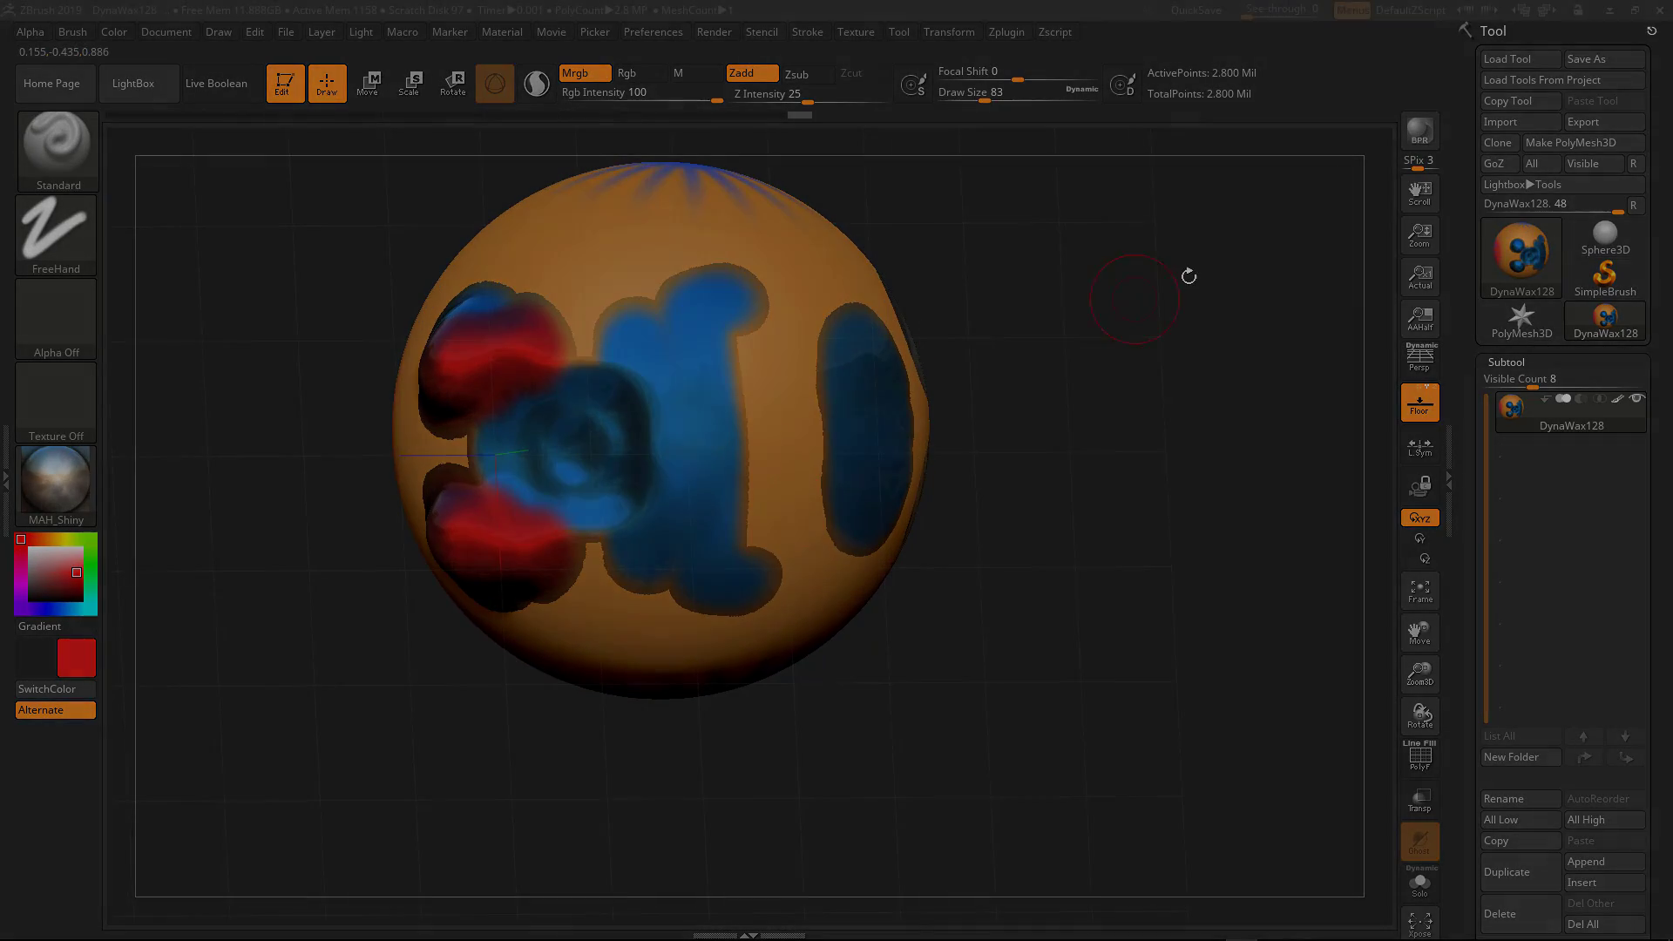